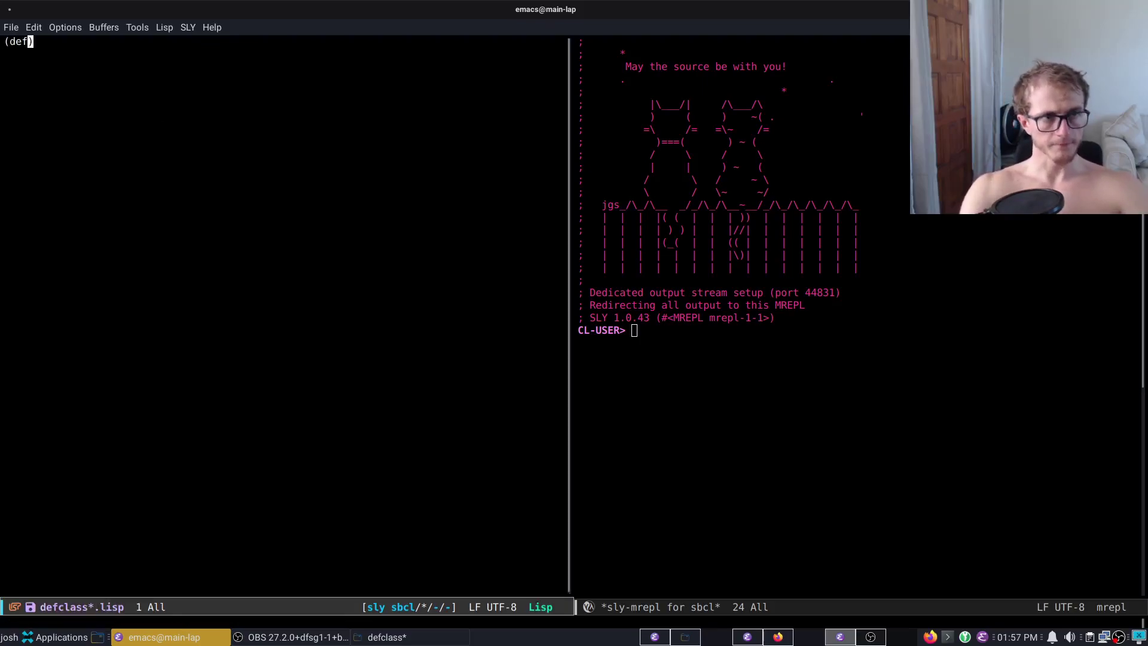
type("(defpa")
type("ckage #:")
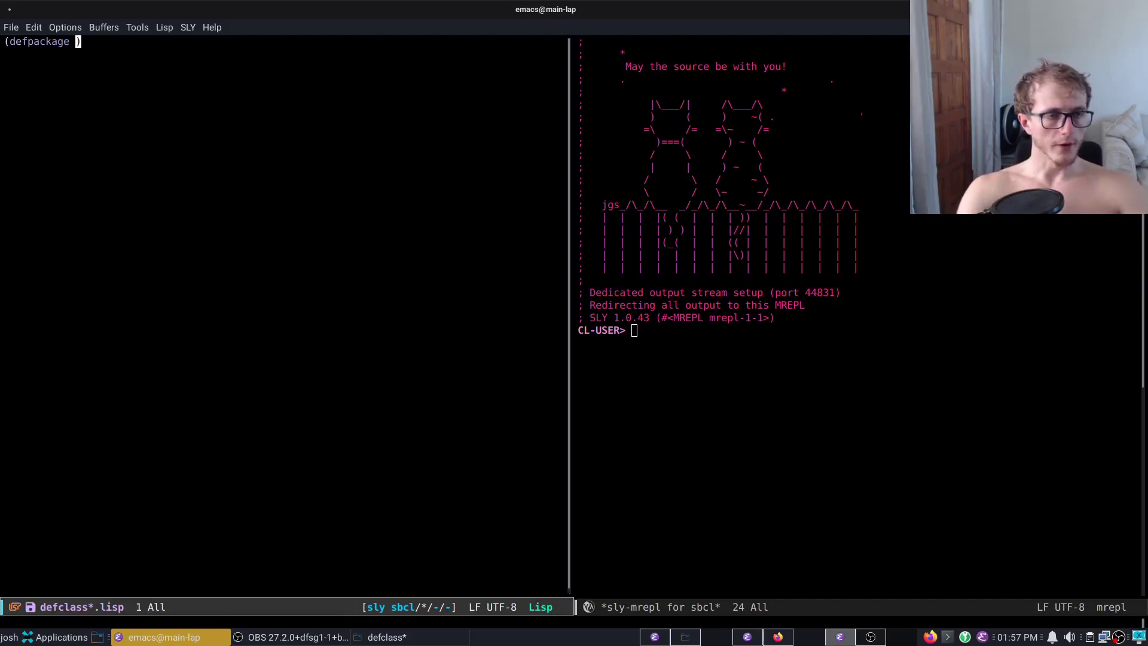
type("test-")
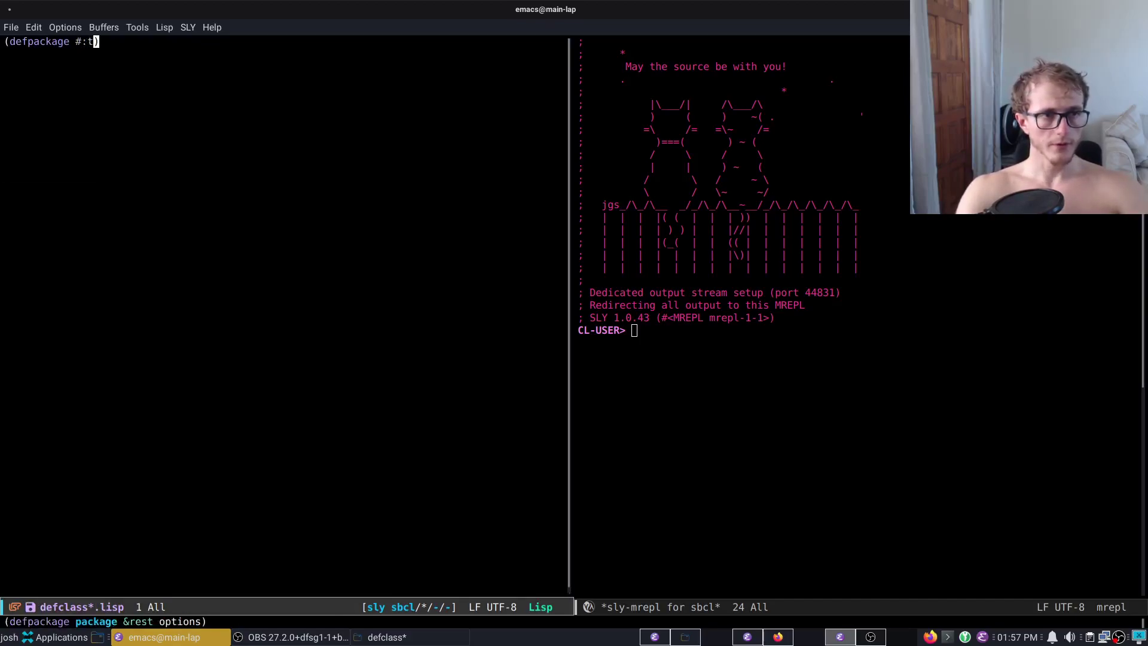
type("package")
Define test-package using cl, compile and save it, then evaluate (in-package #:test-package) in the REPL.
key("Return")
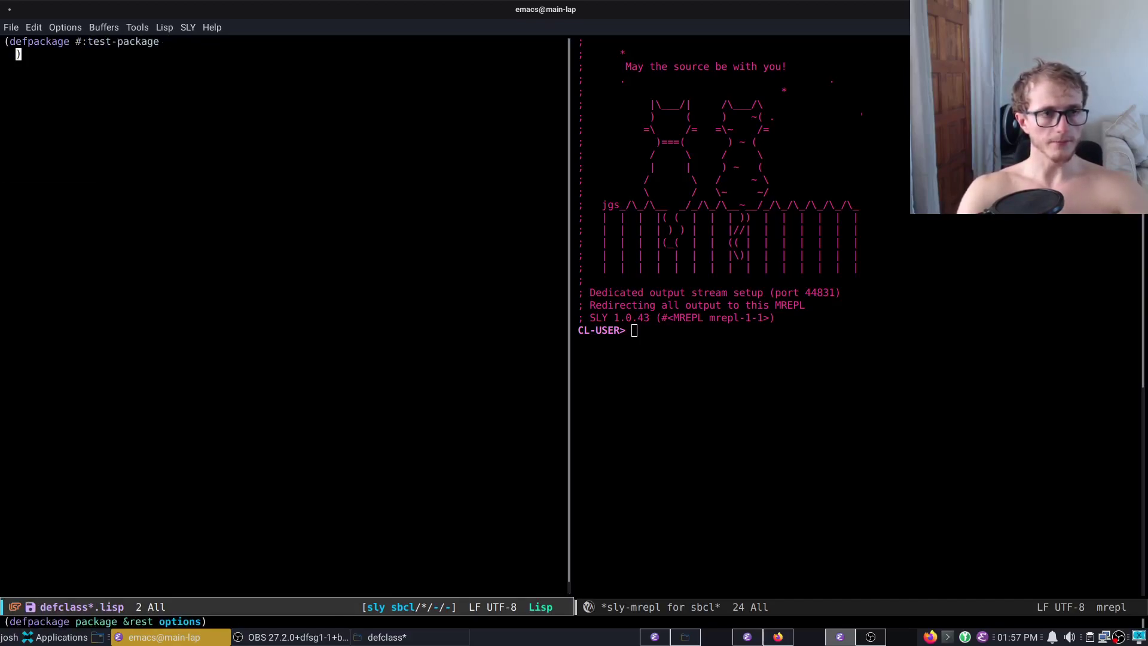
type("(:use #:lc")
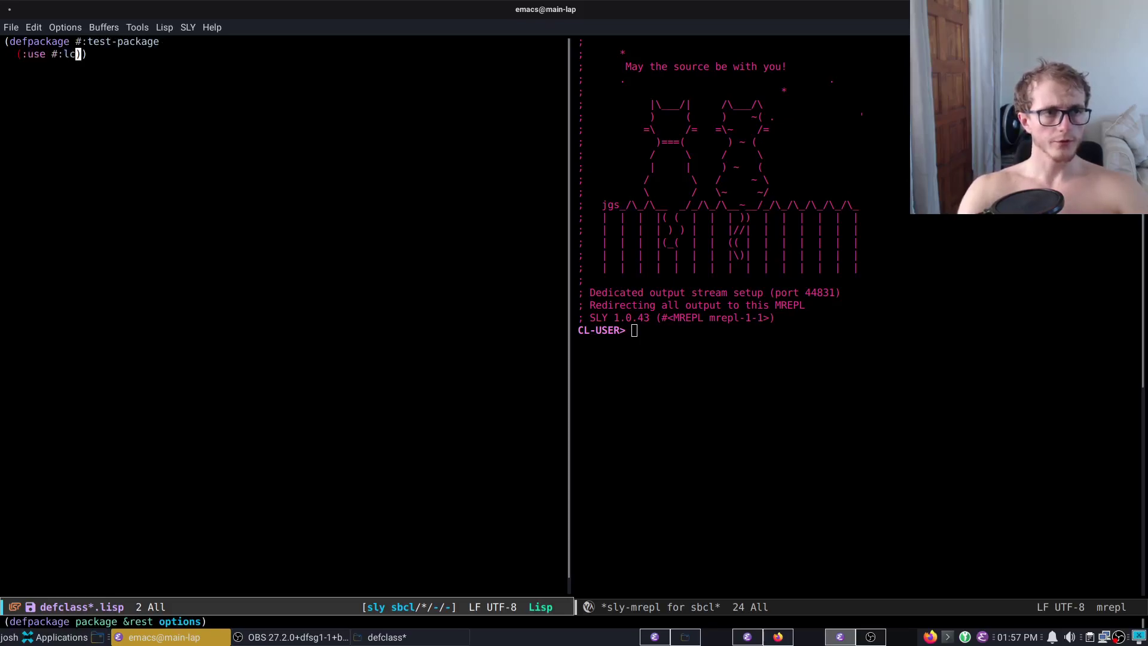
key("BackSpace")
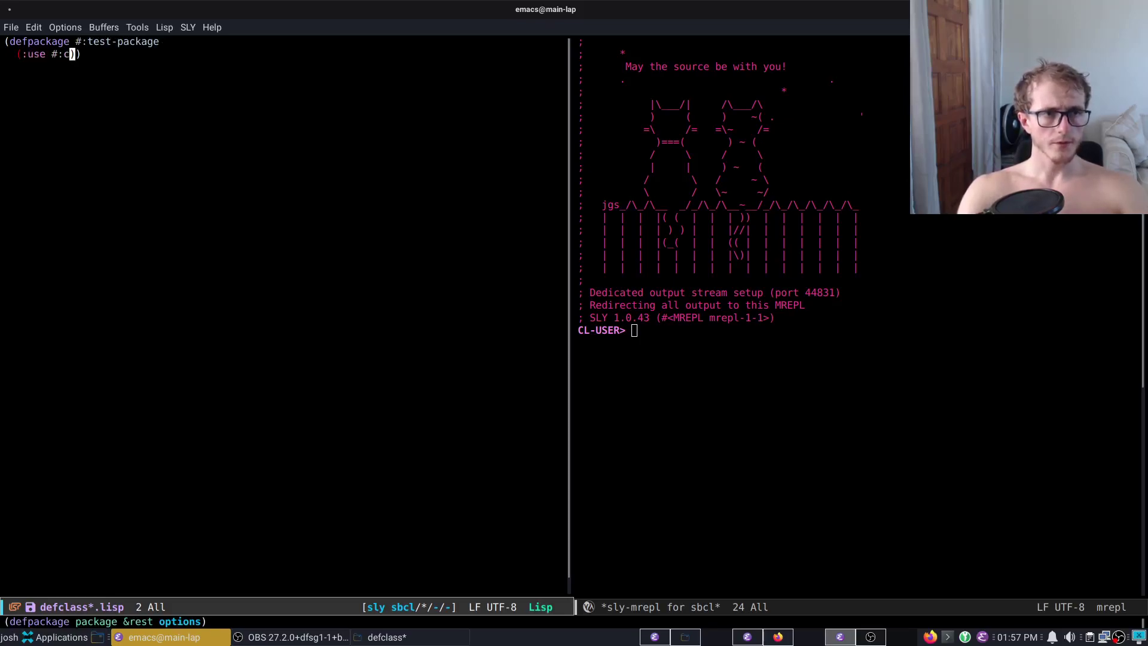
type("l)")
key("ctrl+c")
key("ctrl+c")
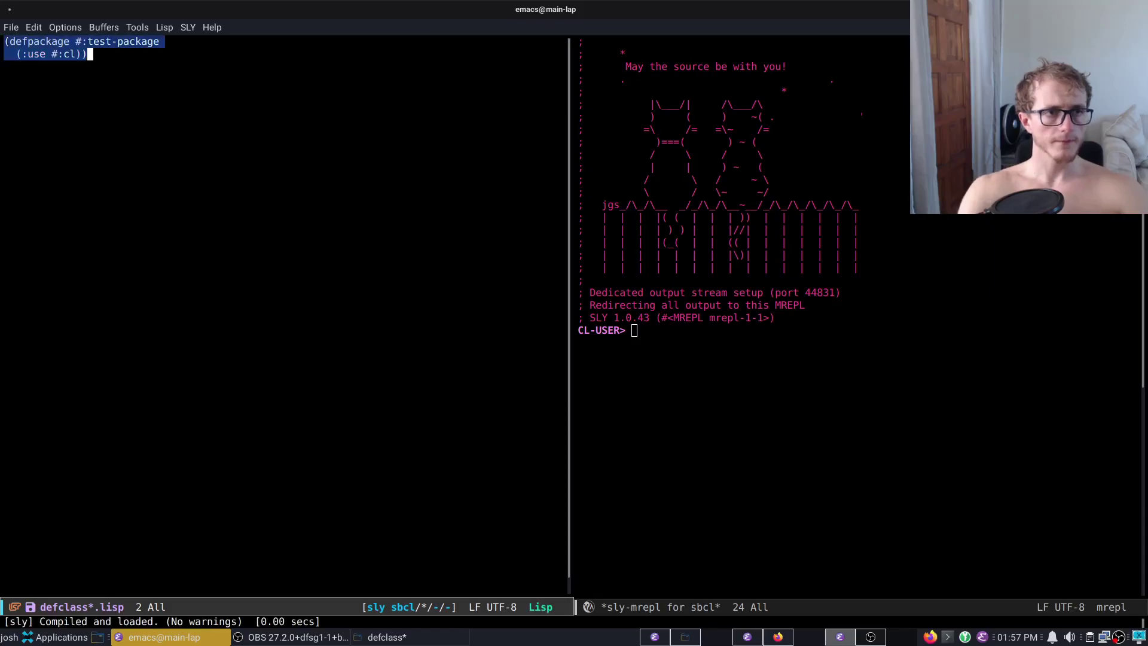
key("ctrl+x")
key("ctrl+s")
key("ctrl+x")
type("o(in-package ")
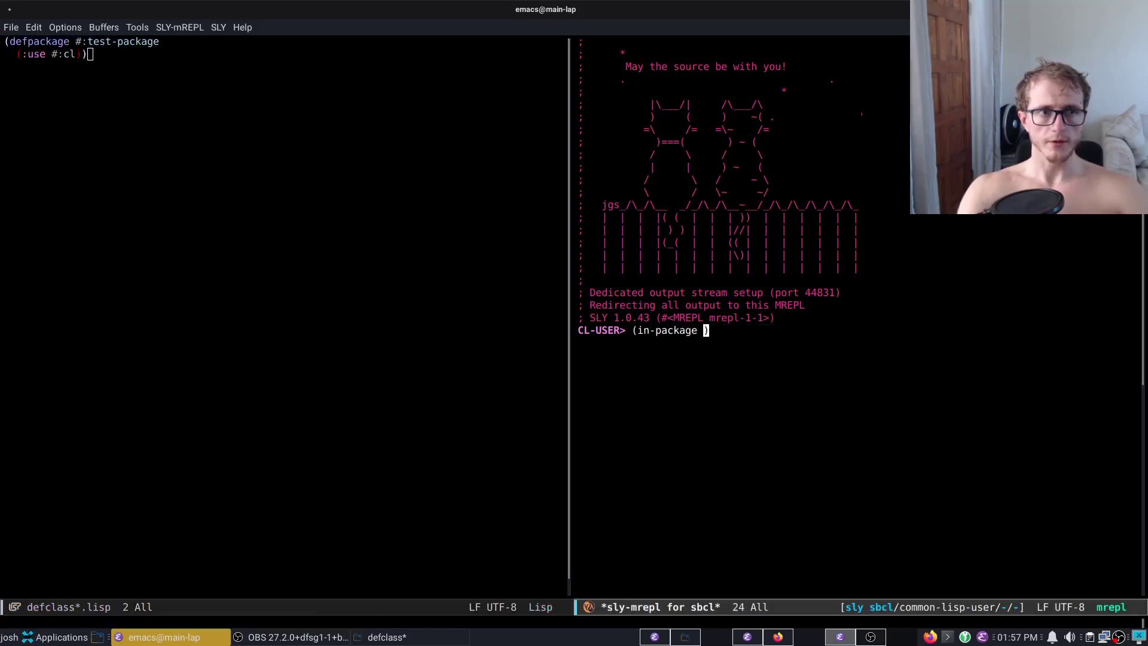
type("test-package")
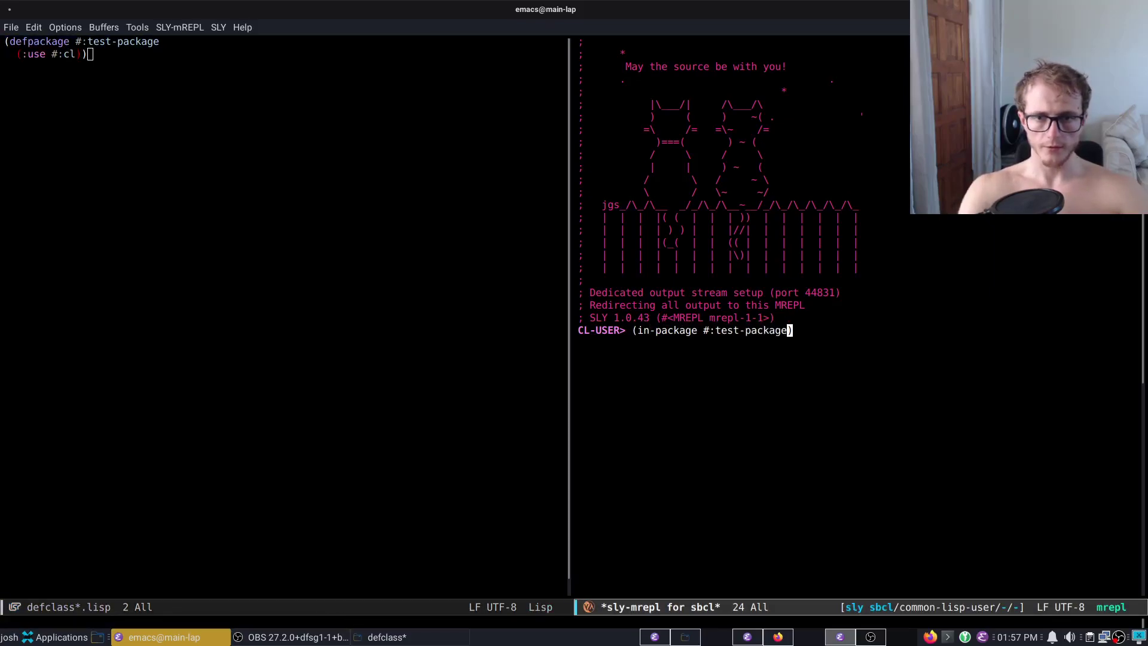
key("Return")
Start the my-class defclass with slot a: accessor, nil initform, initarg and string-or-nil type.
key("ctrl+x")
key("o")
key("Return")
key("Return")
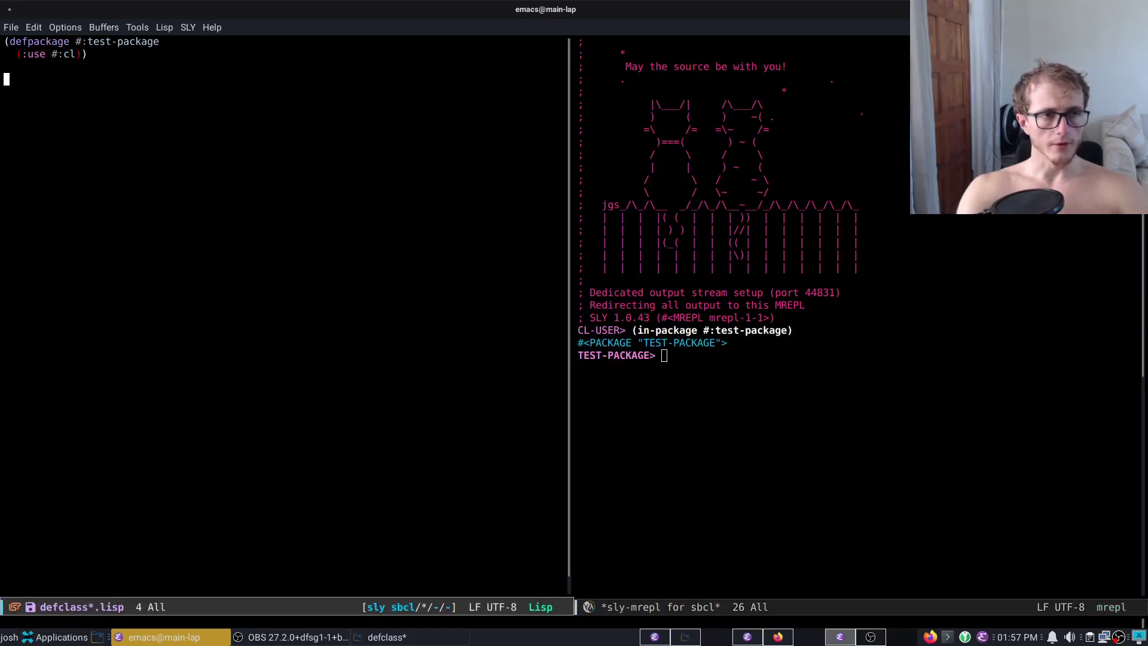
type("(defclass ")
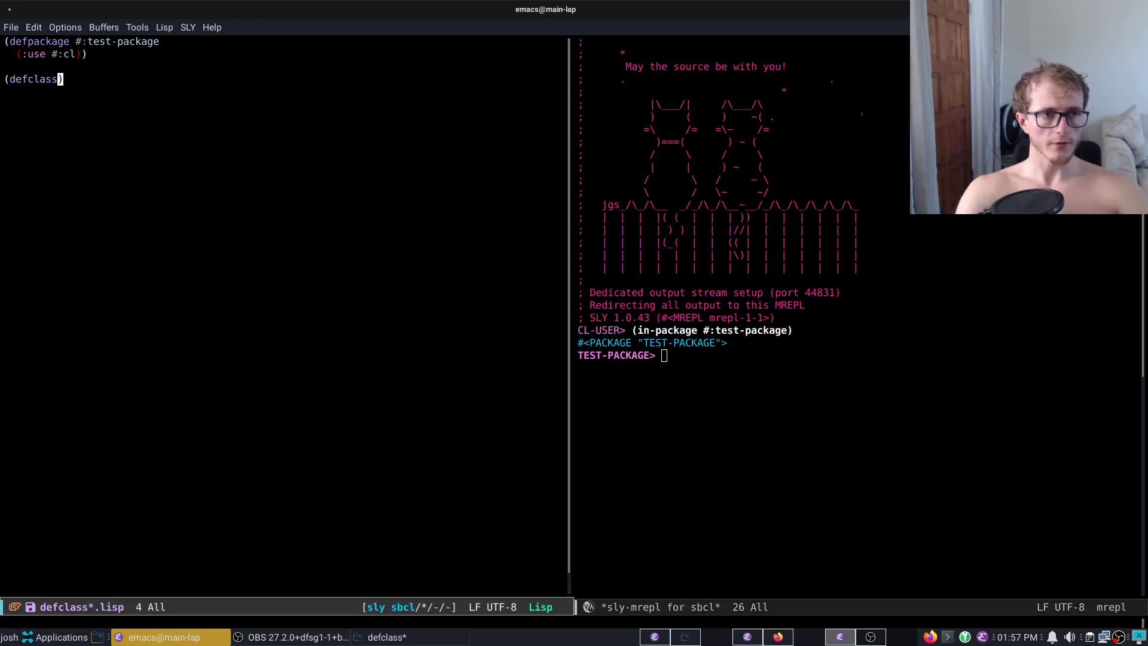
type("my-class ()")
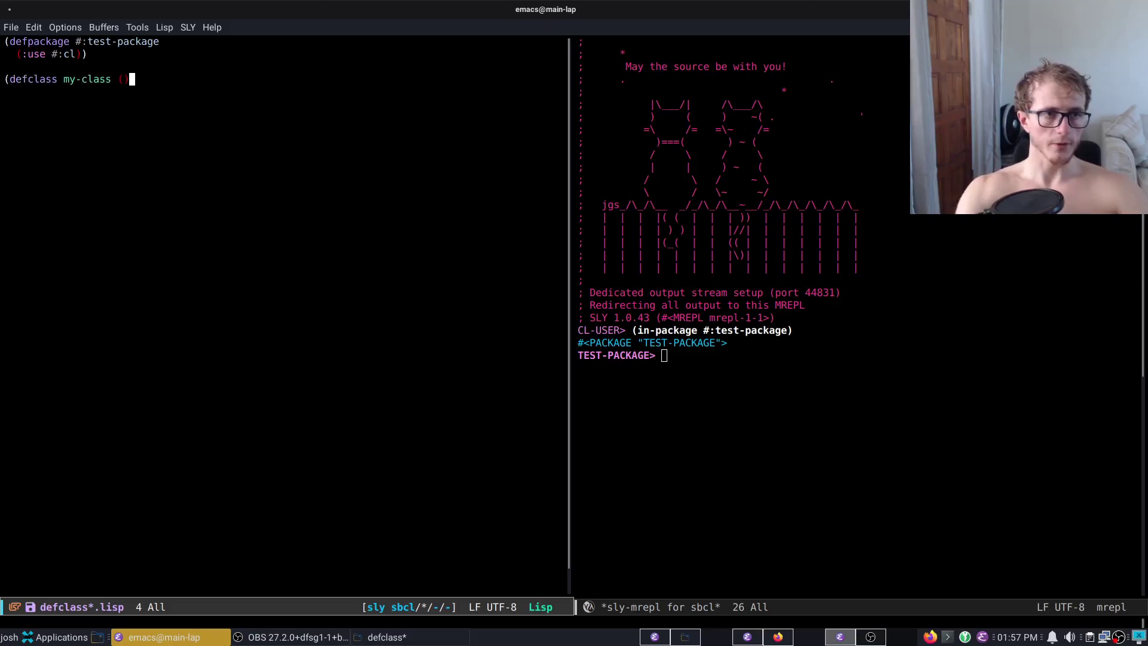
key("Return")
type("((a")
key("Return")
type(":i))")
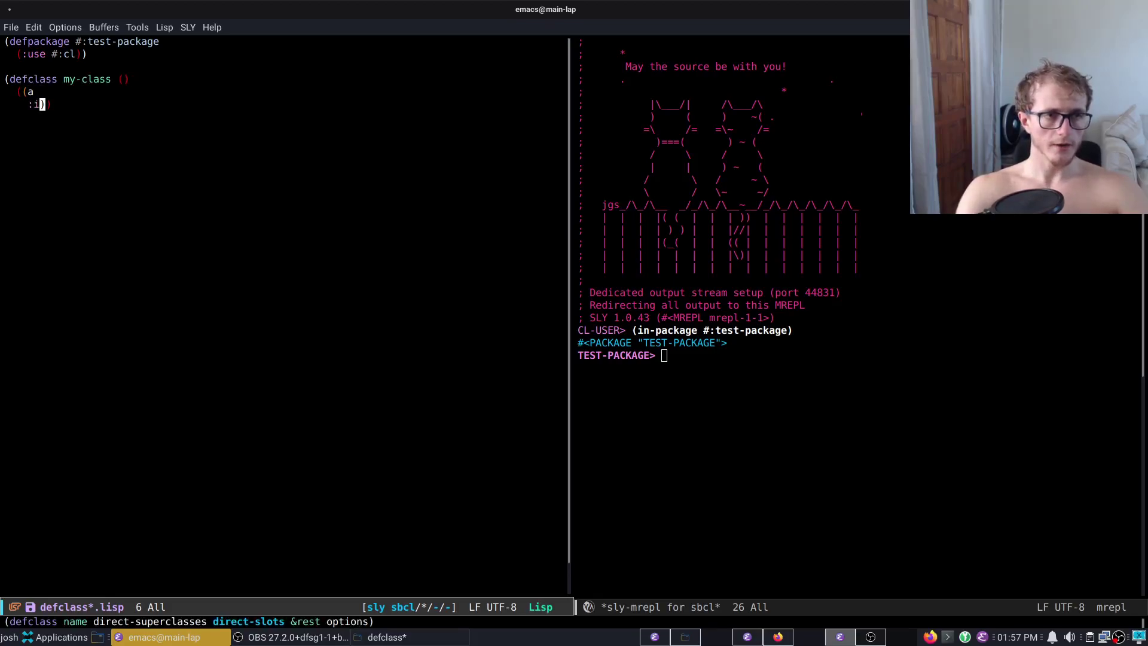
type("nitfor")
key("BackSpace")
key("BackSpace")
key("BackSpace")
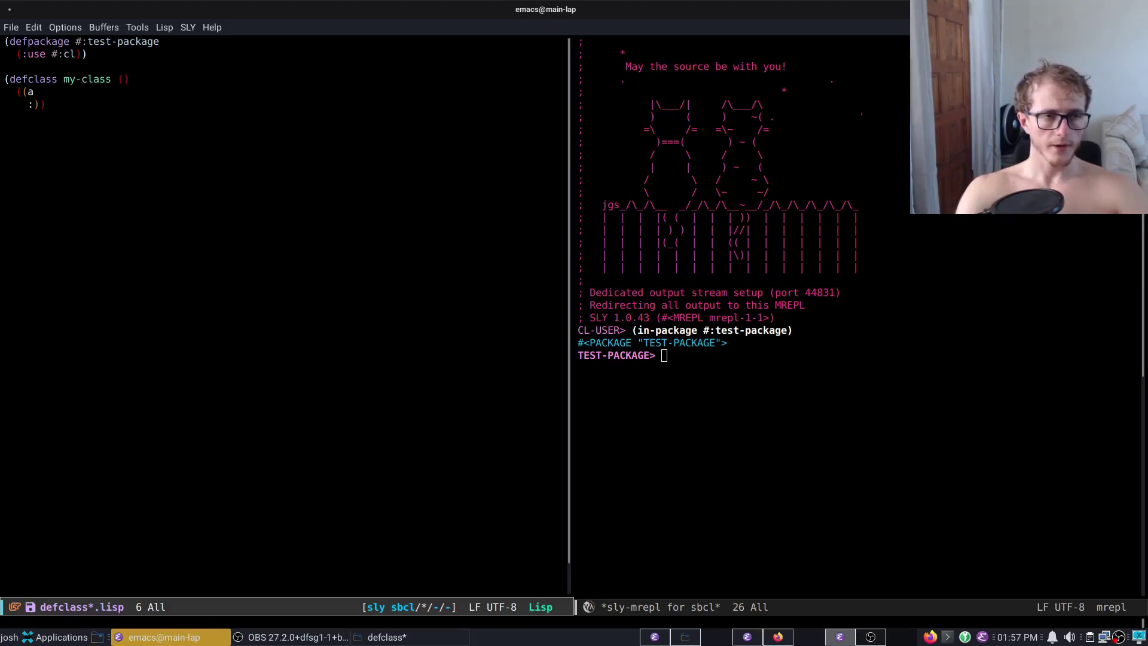
type(":accessor a")
key("Return")
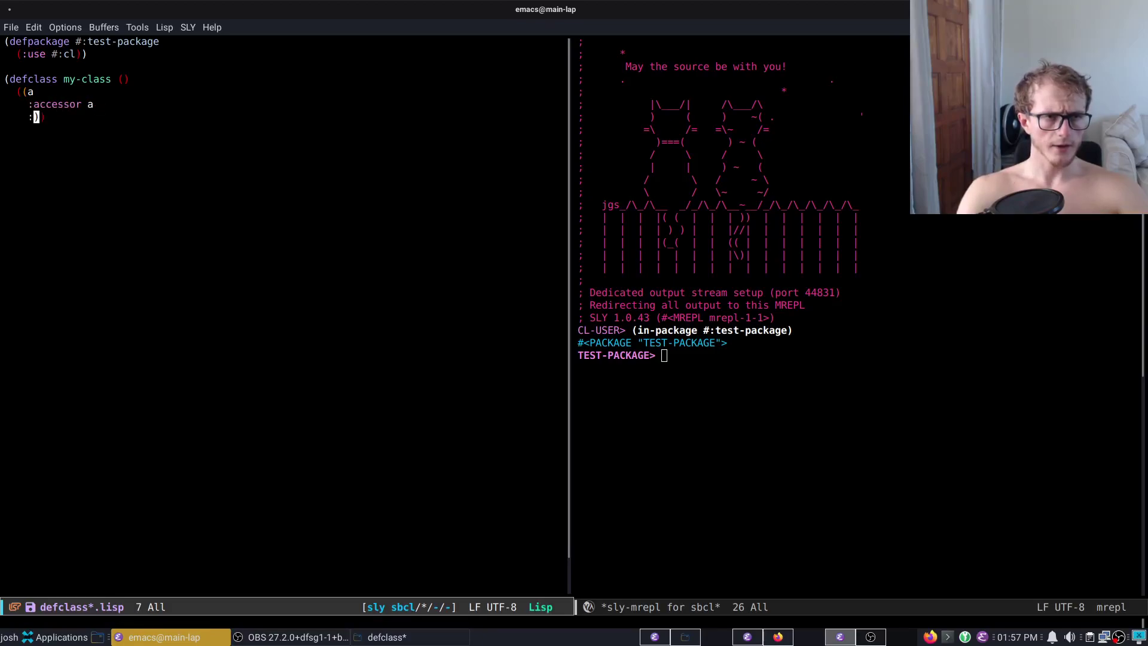
type(":initform nil")
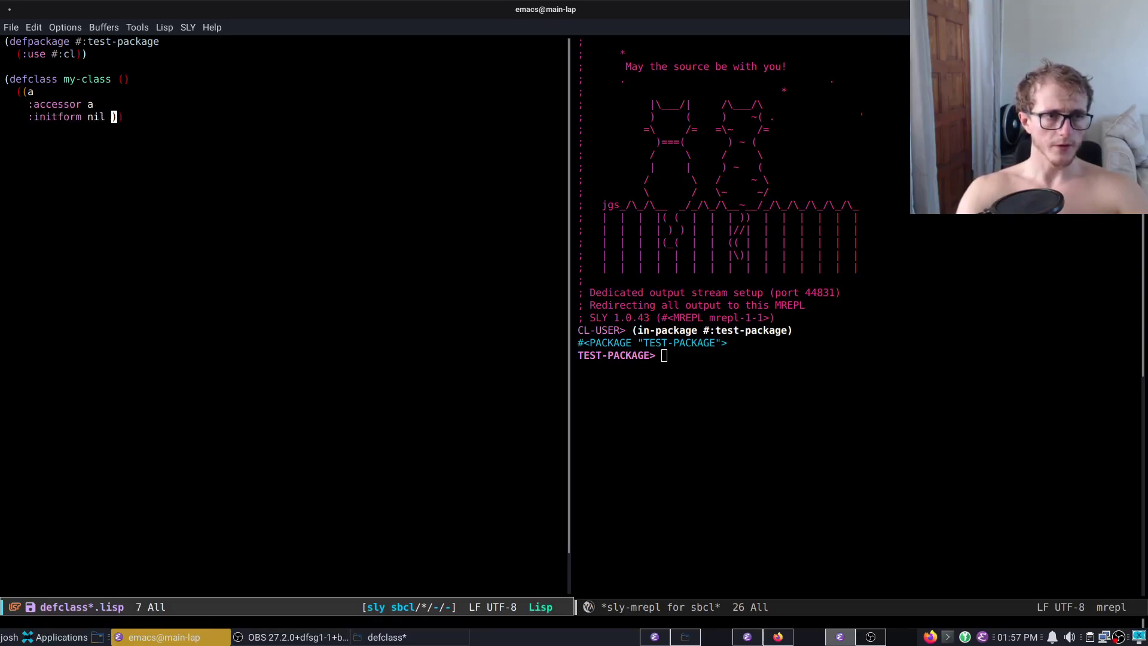
key("Return")
type(":initarg :a")
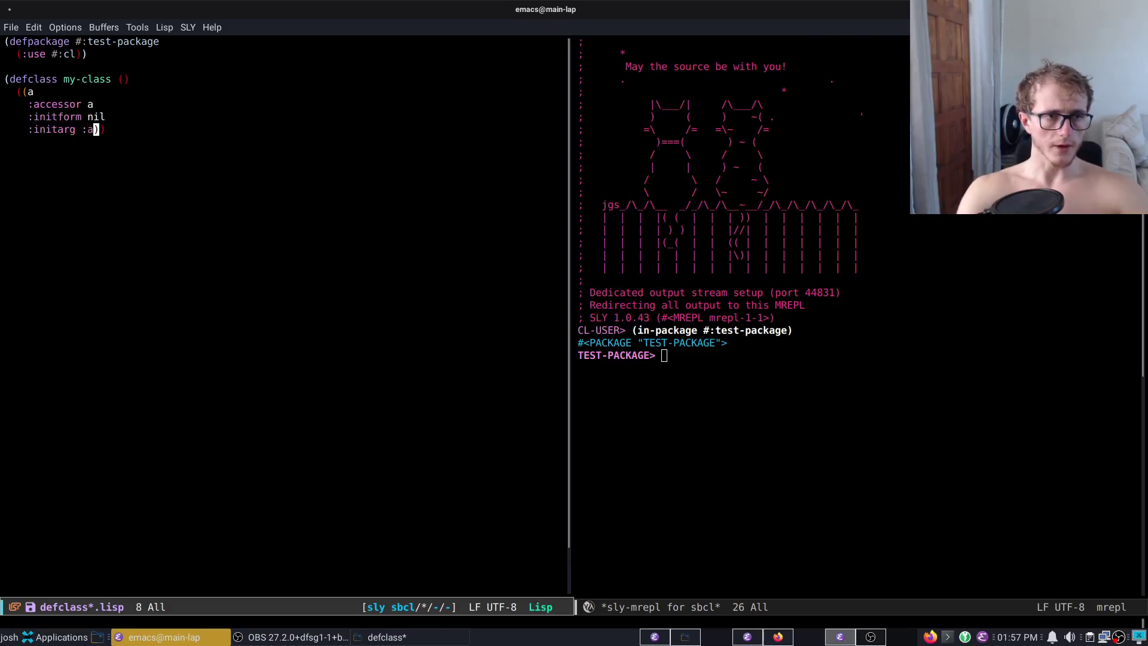
type(")")
key("Return")
type(":type (or nu")
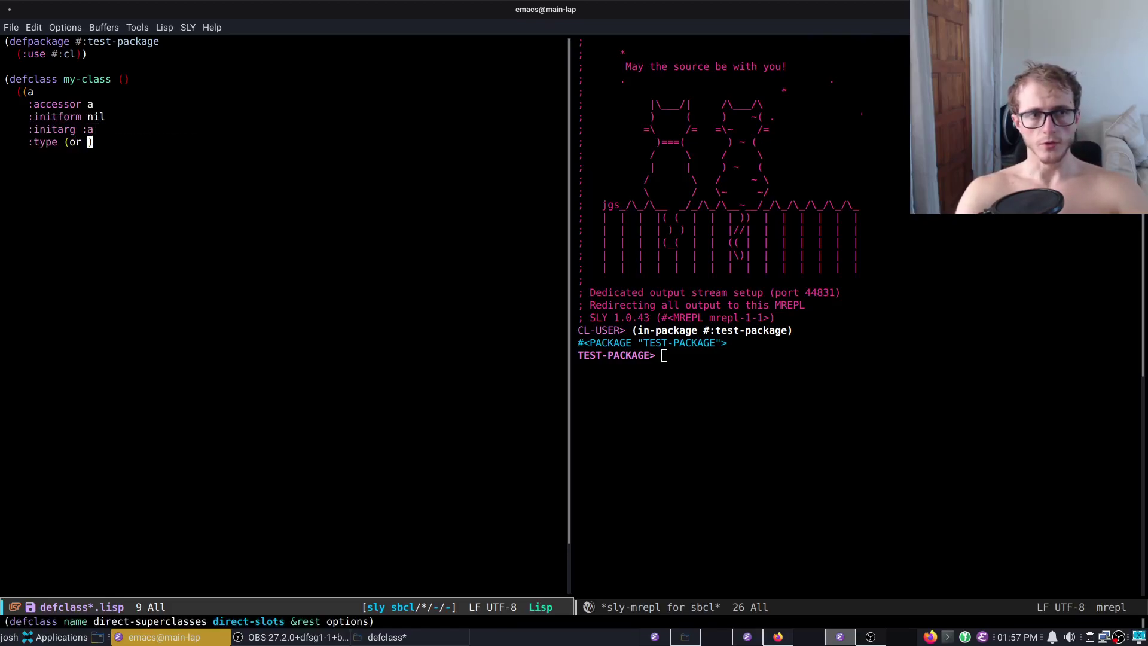
type("ll string))")
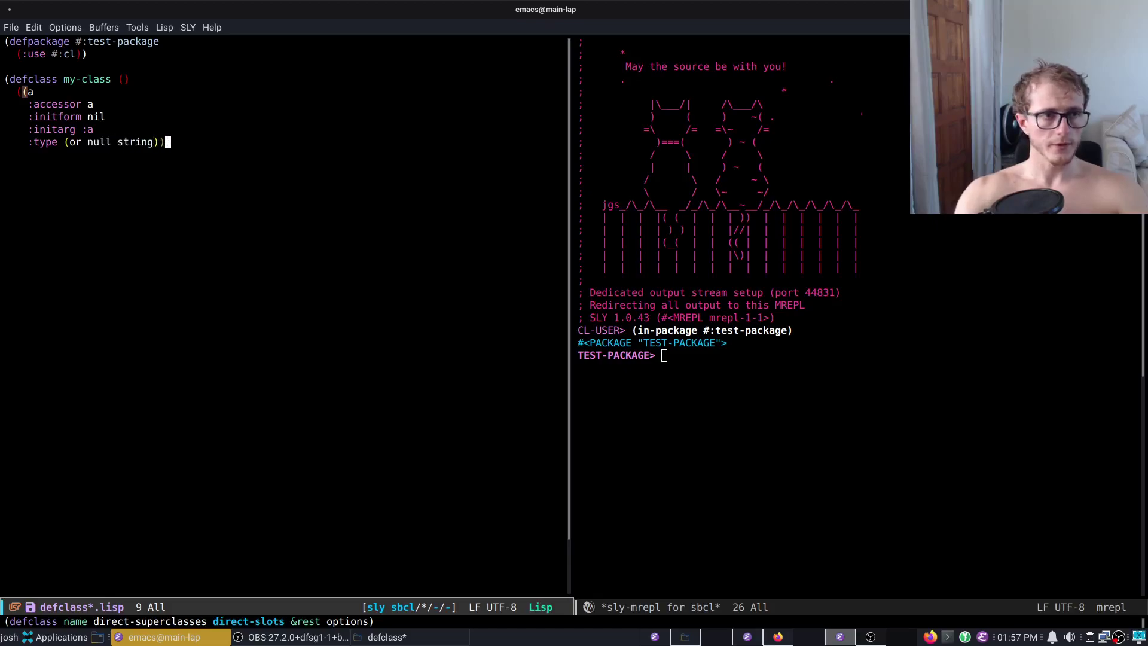
key("Return")
Copy the slot a definition and paste a duplicate below it.
key("BackSpace")
key("ctrl+space")
key("Up")
key("Up")
key("Up")
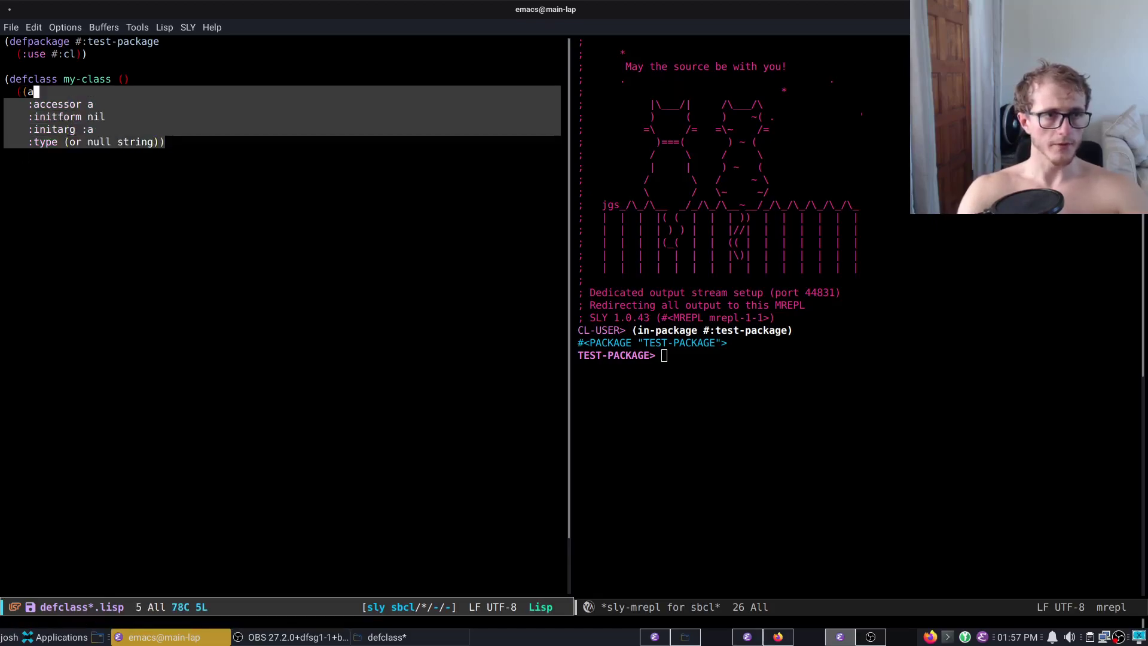
key("Up")
key("Up")
key("ctrl+g")
key("Down")
key("Down")
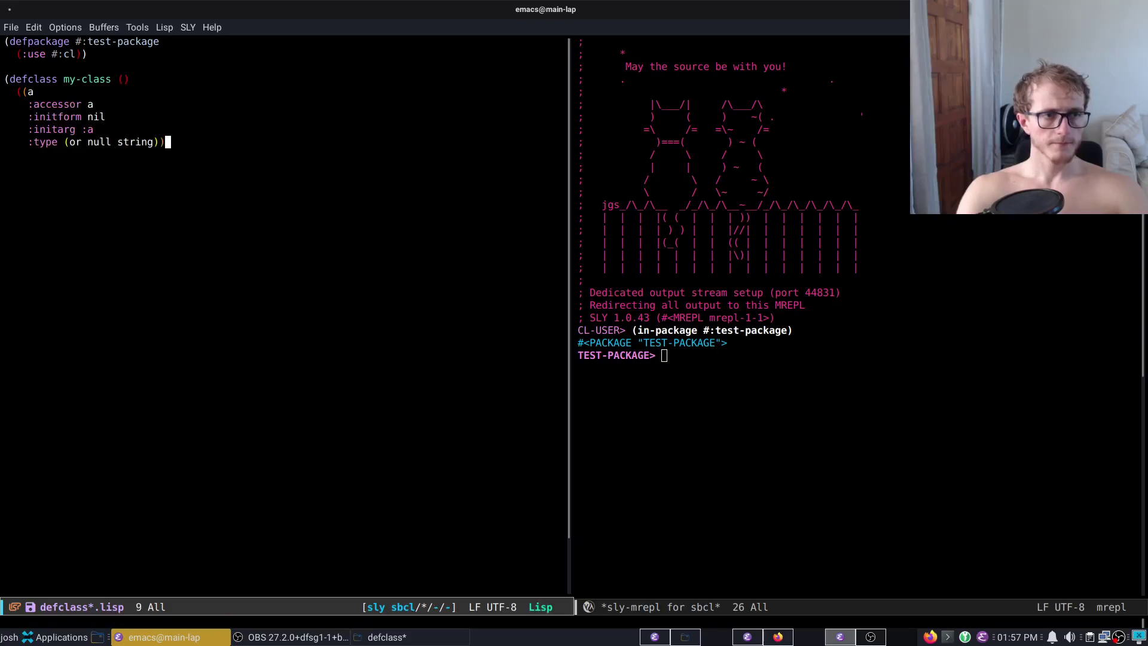
key("Return")
key("ctrl+y")
Turn the duplicate into slot b with integer-or-nil type, then compile my-class.
key("Up")
key("Up")
key("Up")
key("Up")
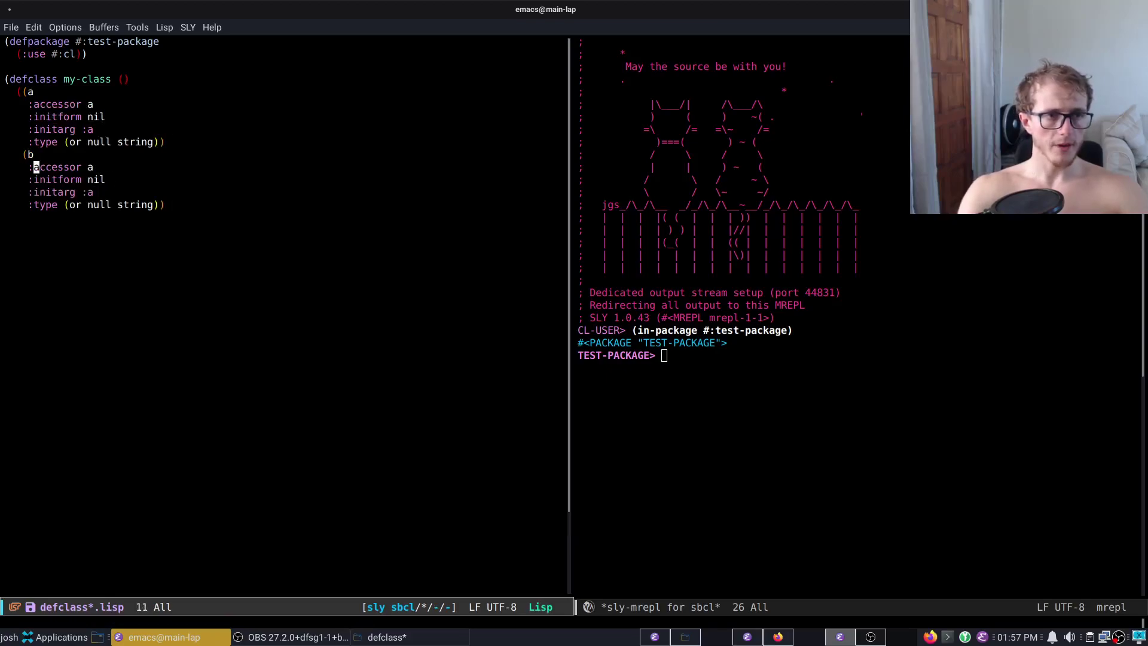
type("b")
key("Down")
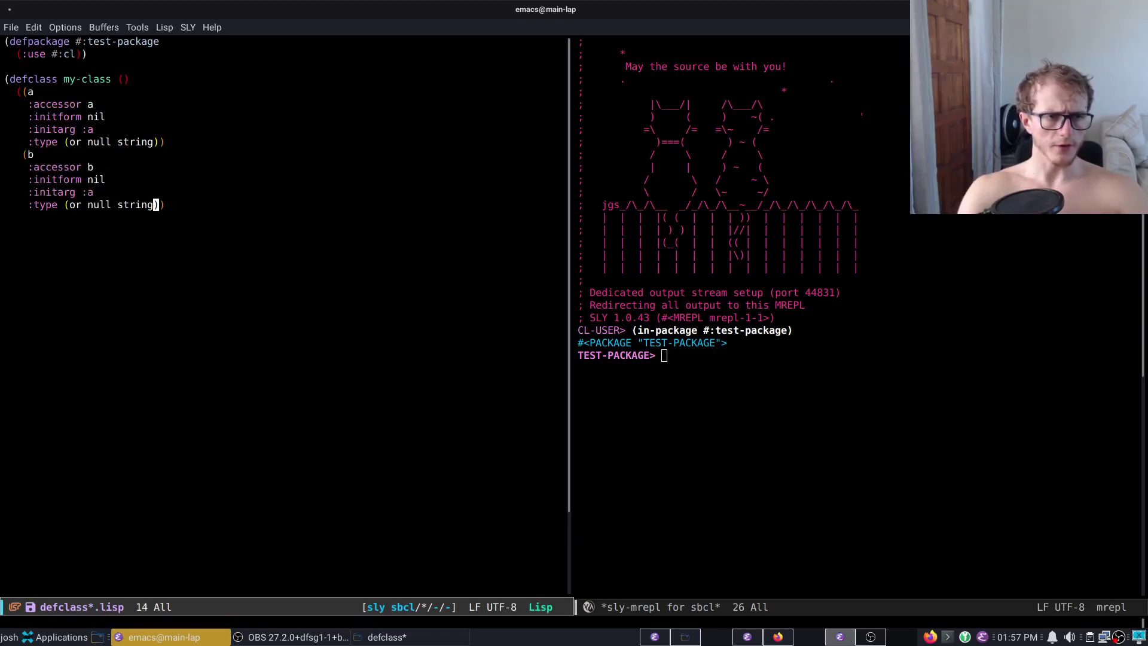
key("alt+BackSpace")
type("integer")
key("Up")
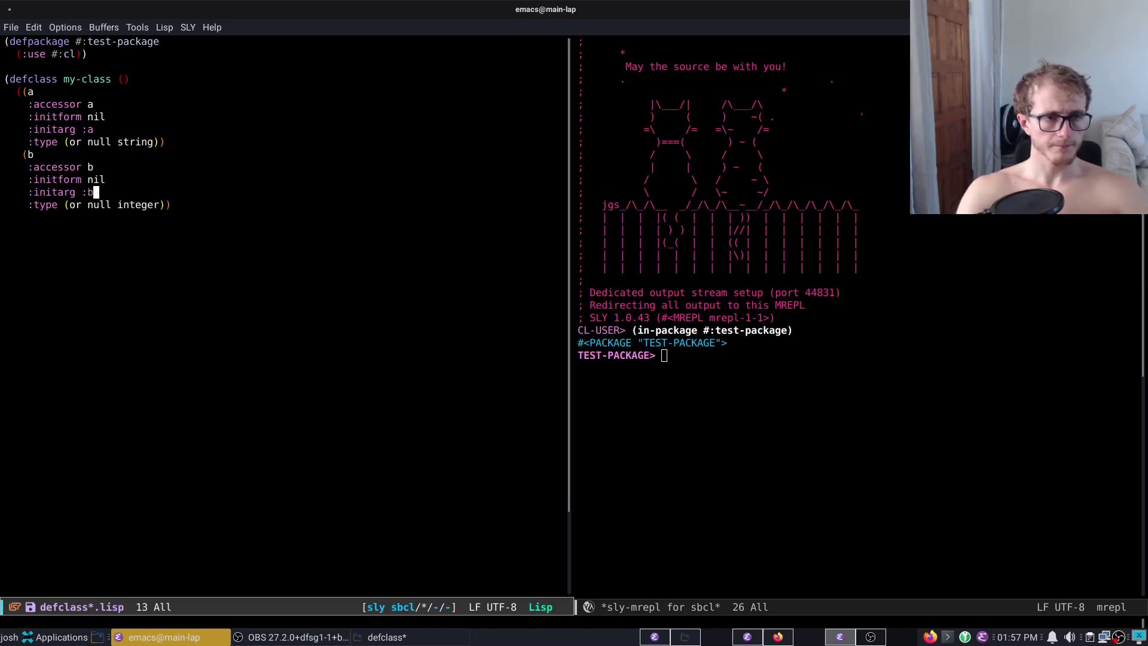
key("BackSpace")
type("b")
key("Down")
key("ctrl+e")
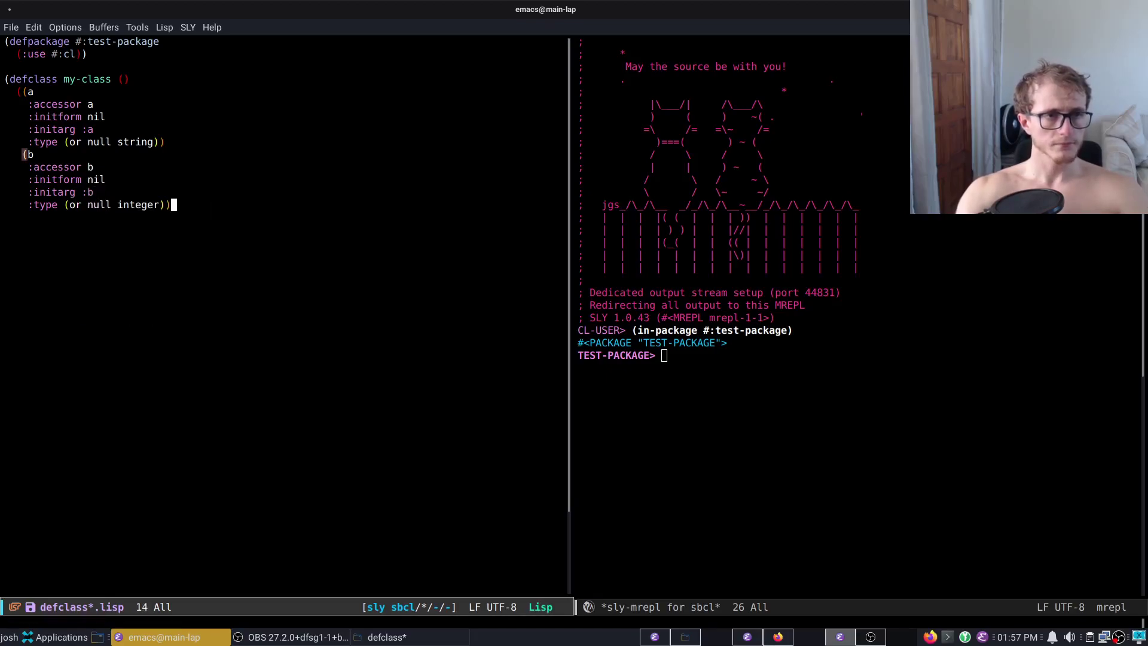
type("))")
key("ctrl+c")
key("ctrl+c")
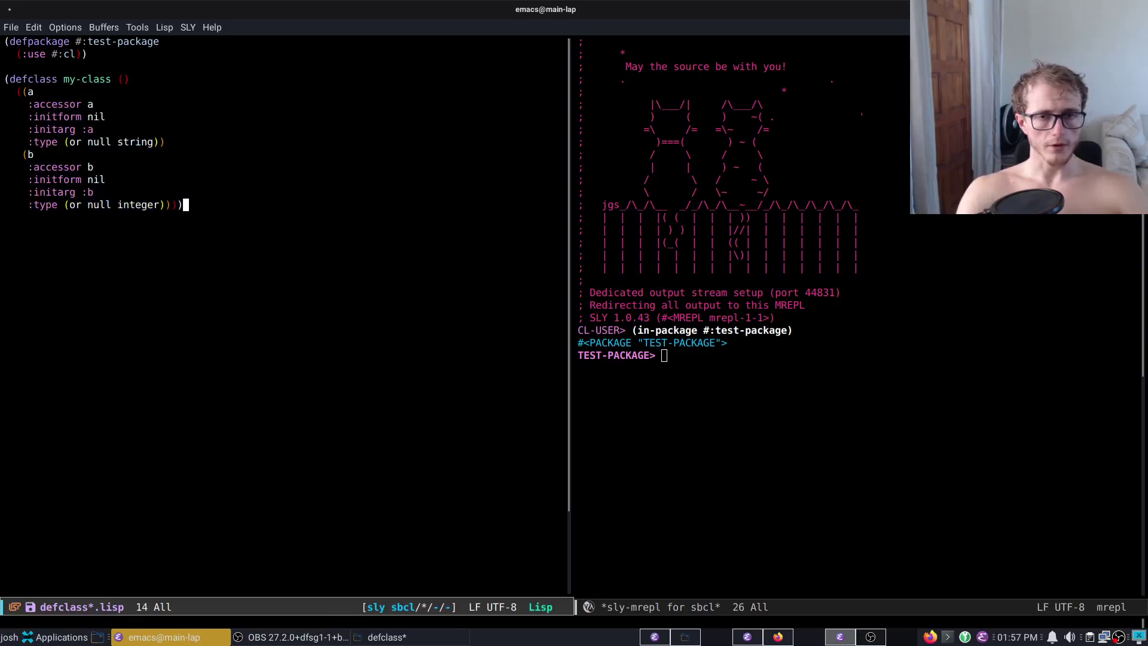
key("ctrl+x")
type("o(")
type("ake-instance")
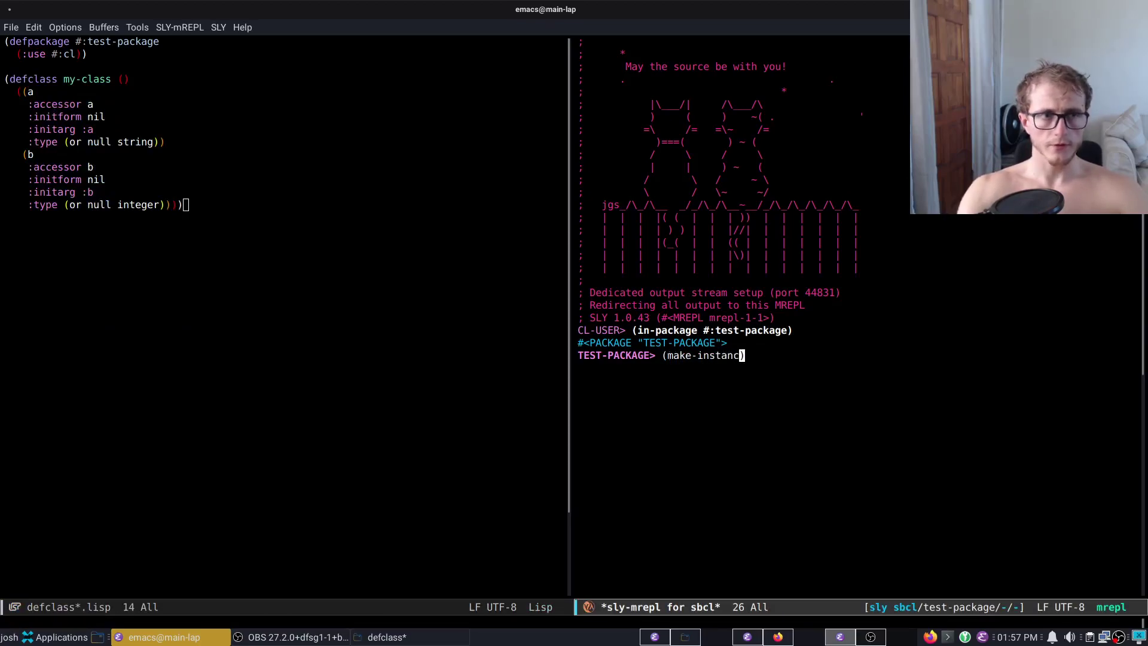
type(" 'my-class")
key("Return")
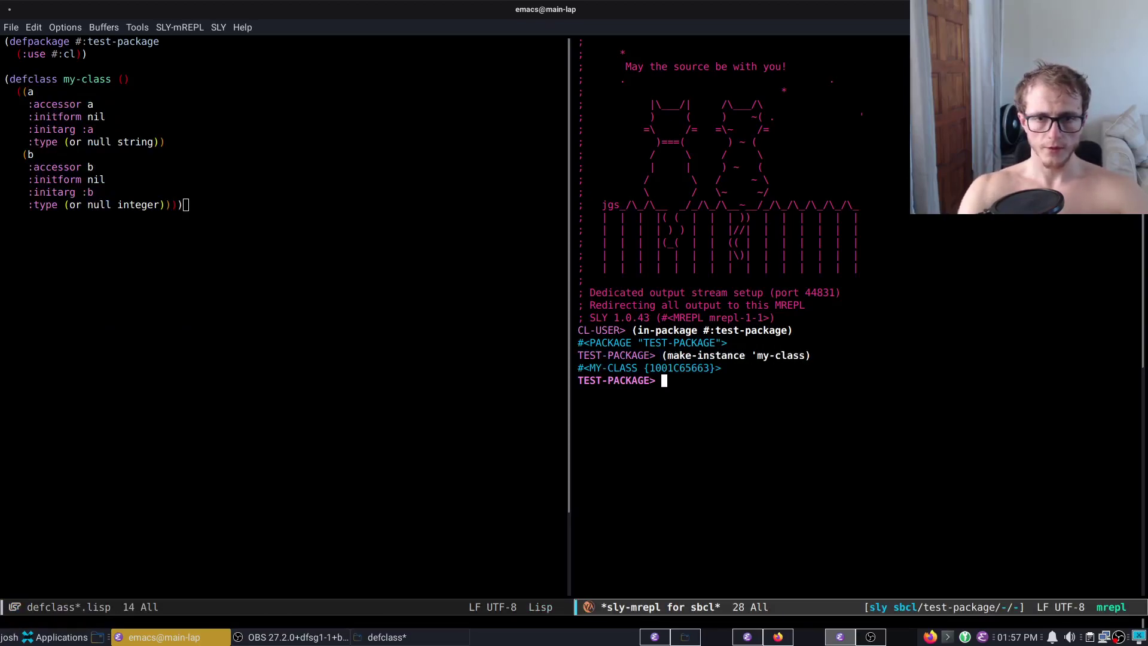
left_click(674, 368)
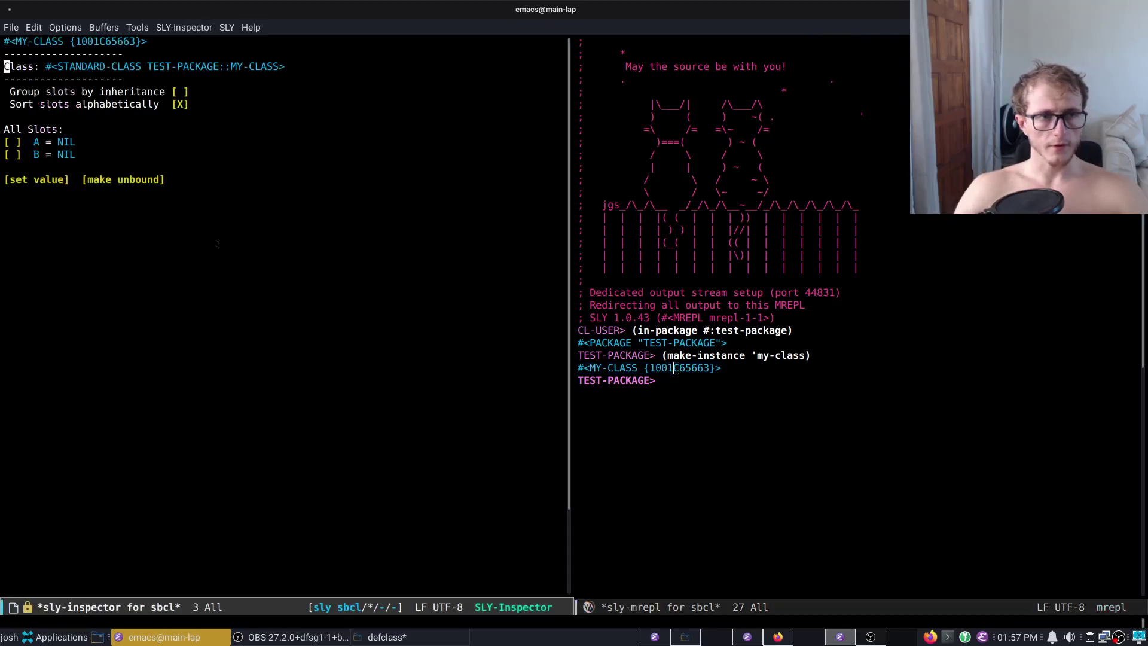
key("q")
left_click(202, 217)
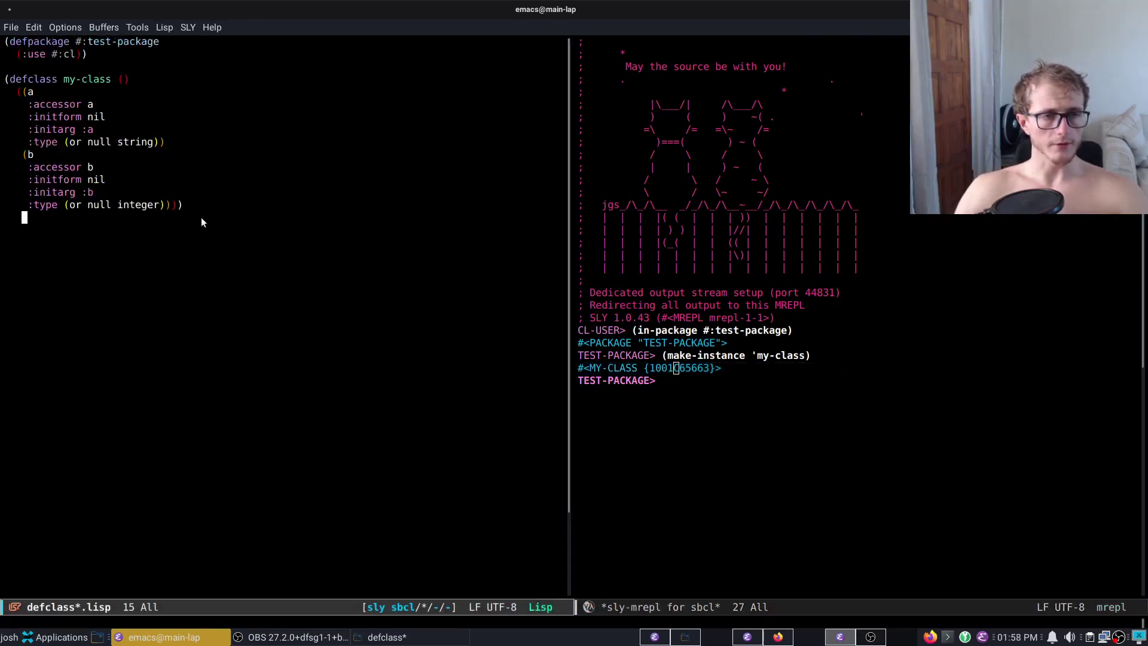
left_click(756, 423)
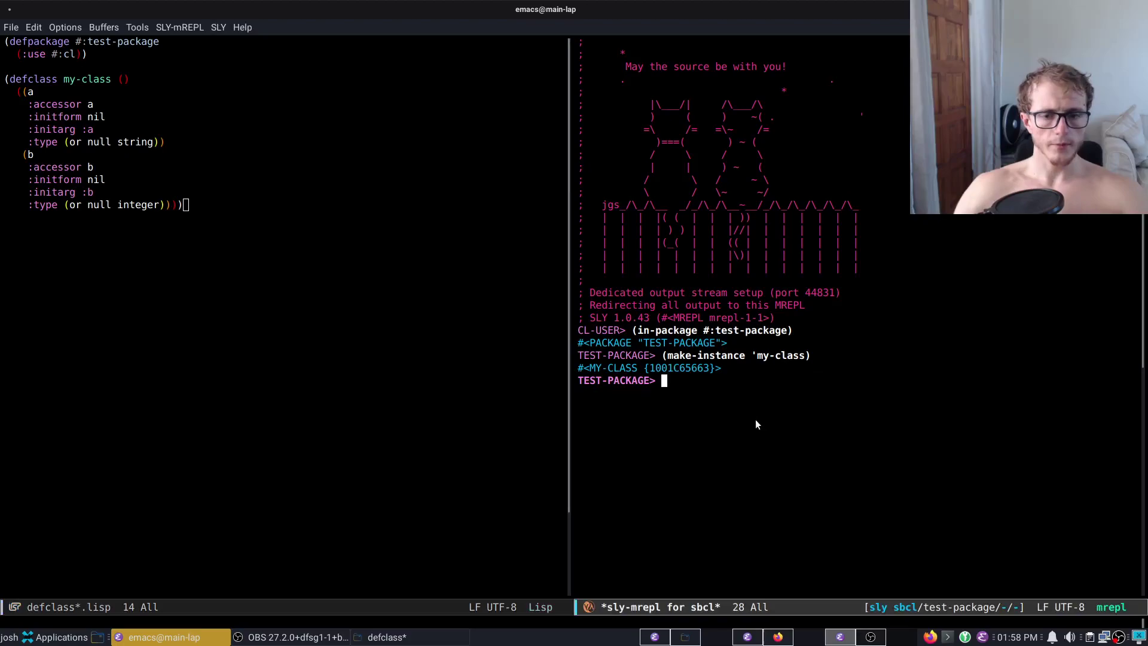
key("ctrl+x")
key("o")
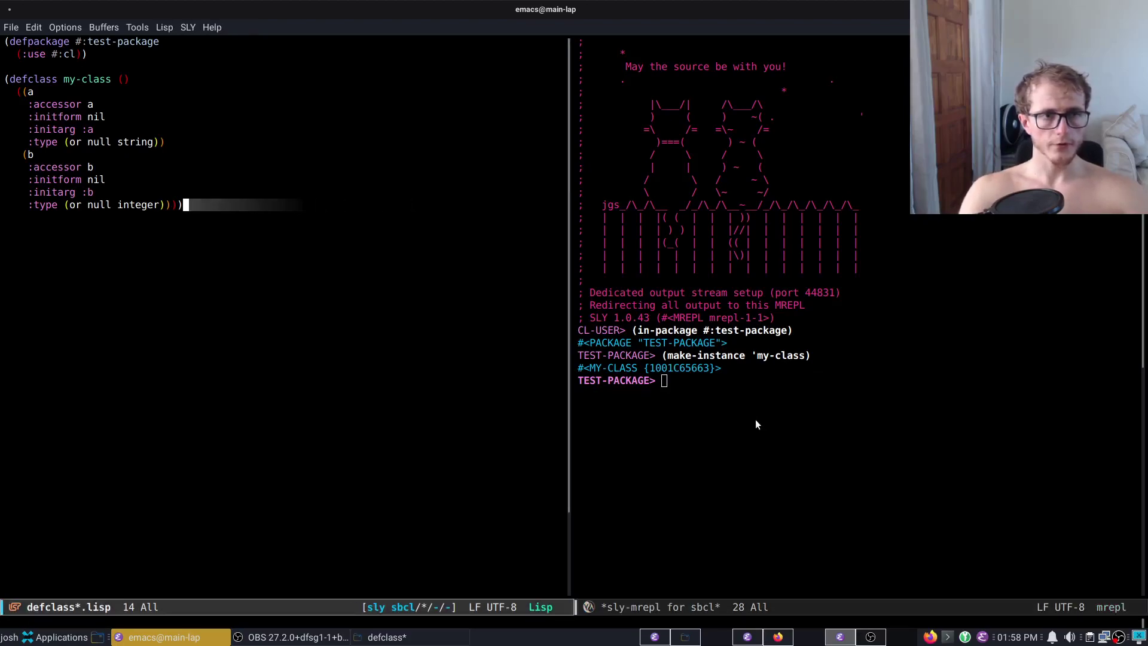
key("Up")
key("Up")
key("Up")
key("Up")
key("Up")
key("Up")
key("Up")
key("Up")
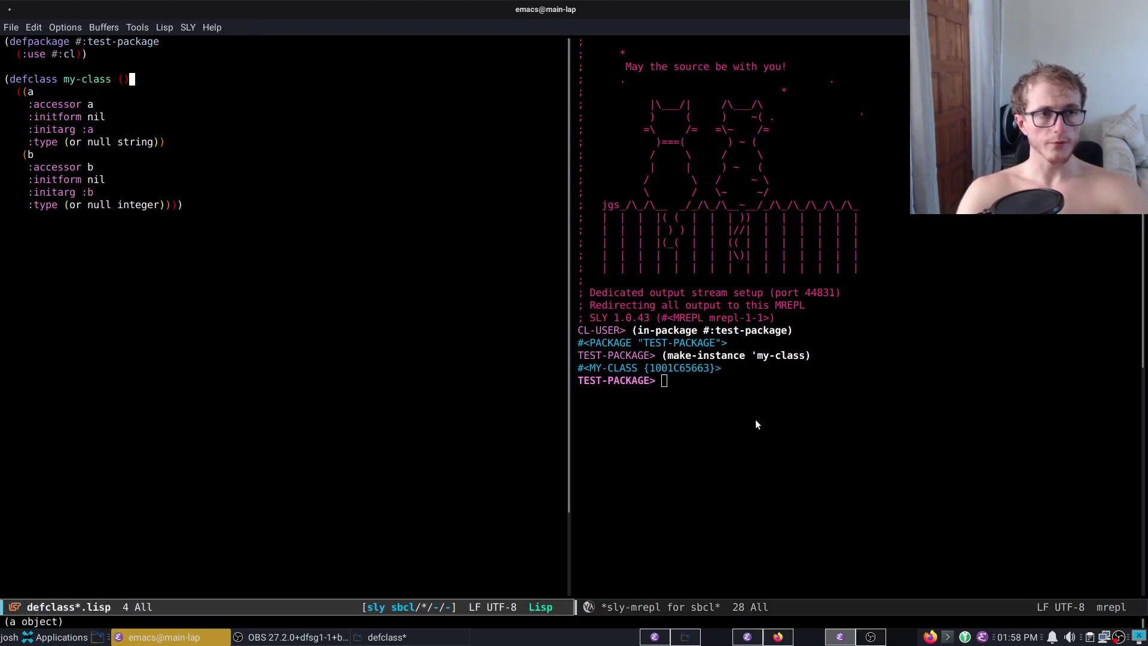
key("Up")
key("Down")
key("Down")
key("Down")
key("Down")
key("Down")
key("Up")
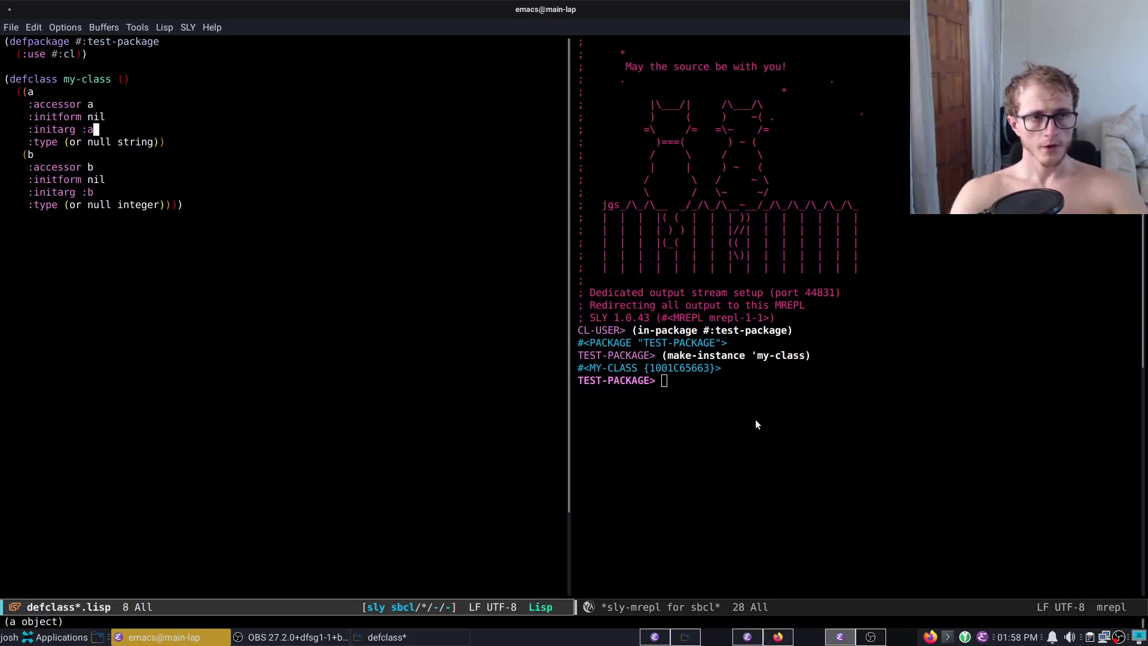
key("Up")
key("Up")
key("Up")
key("Up")
key("End")
key("Up")
key("Down")
key("End")
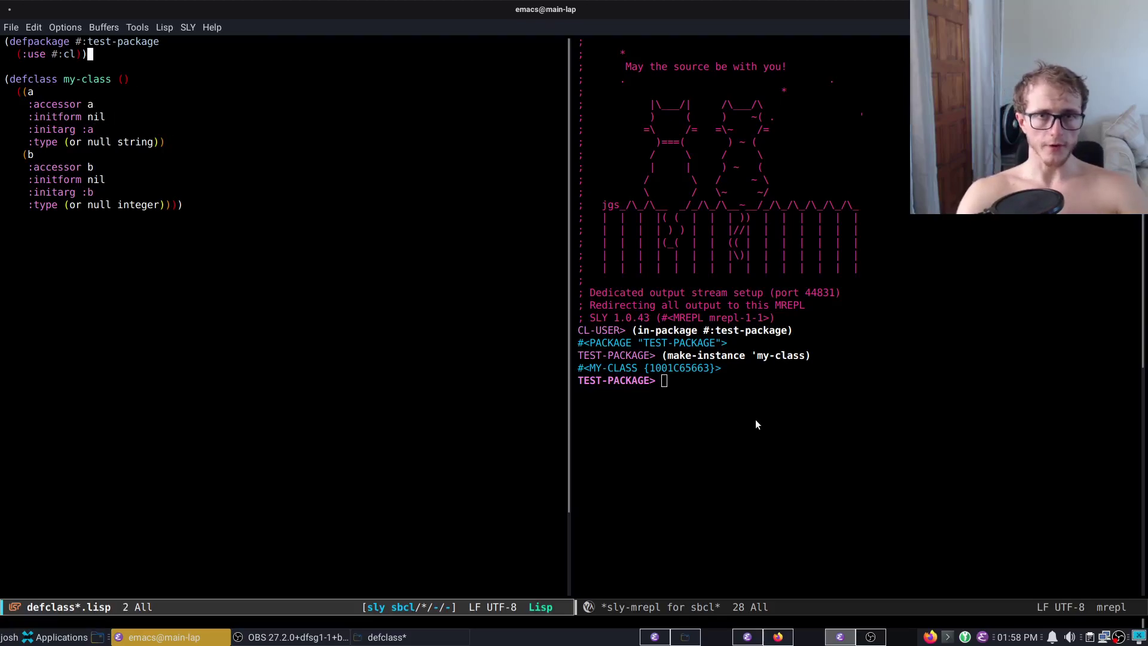
Evaluate (in-package #:cl) in the REPL.
key("ctrl+x")
type("o")
type("(in-pac kag")
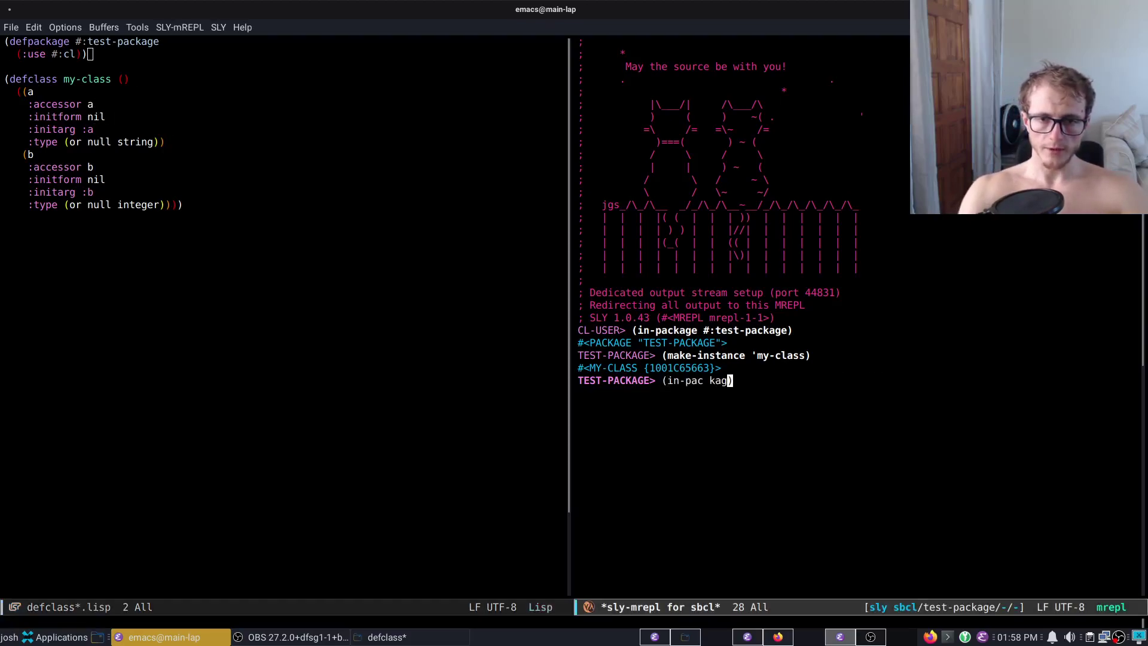
key("BackSpace")
key("BackSpace")
type("age #:cl")
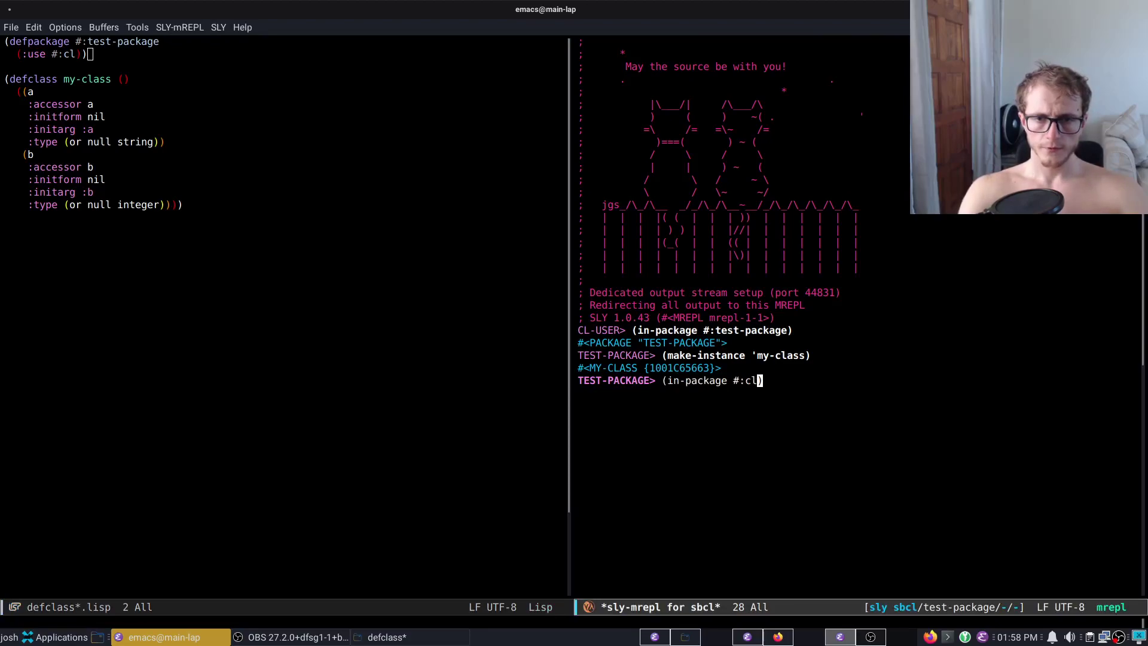
key("Return")
type("(t")
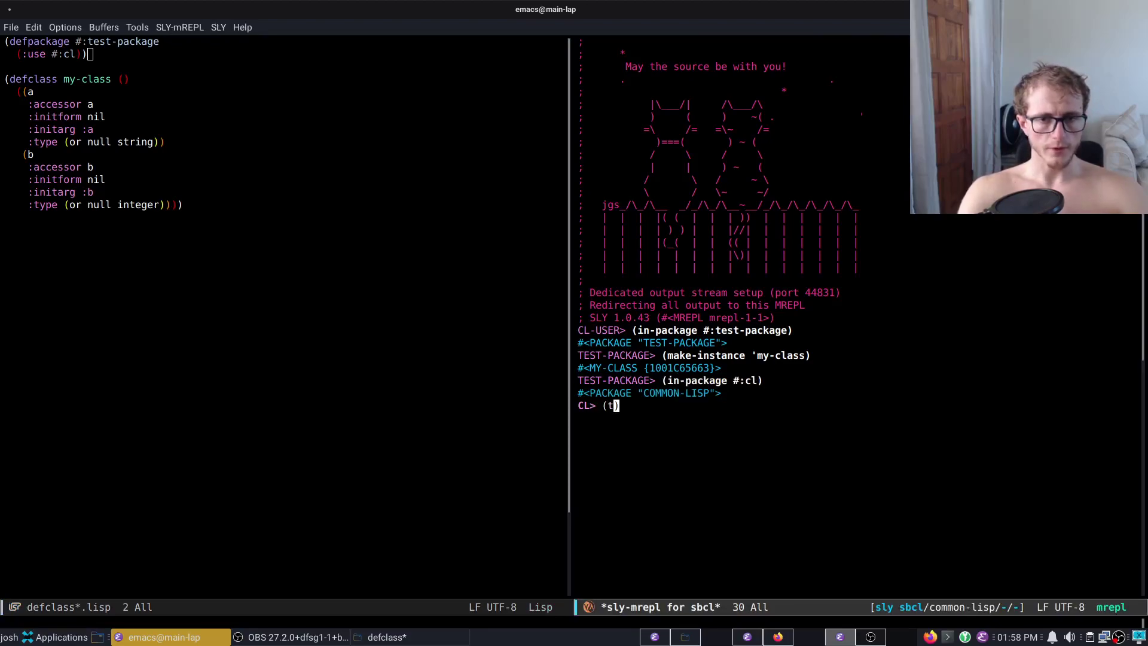
type("est-package::")
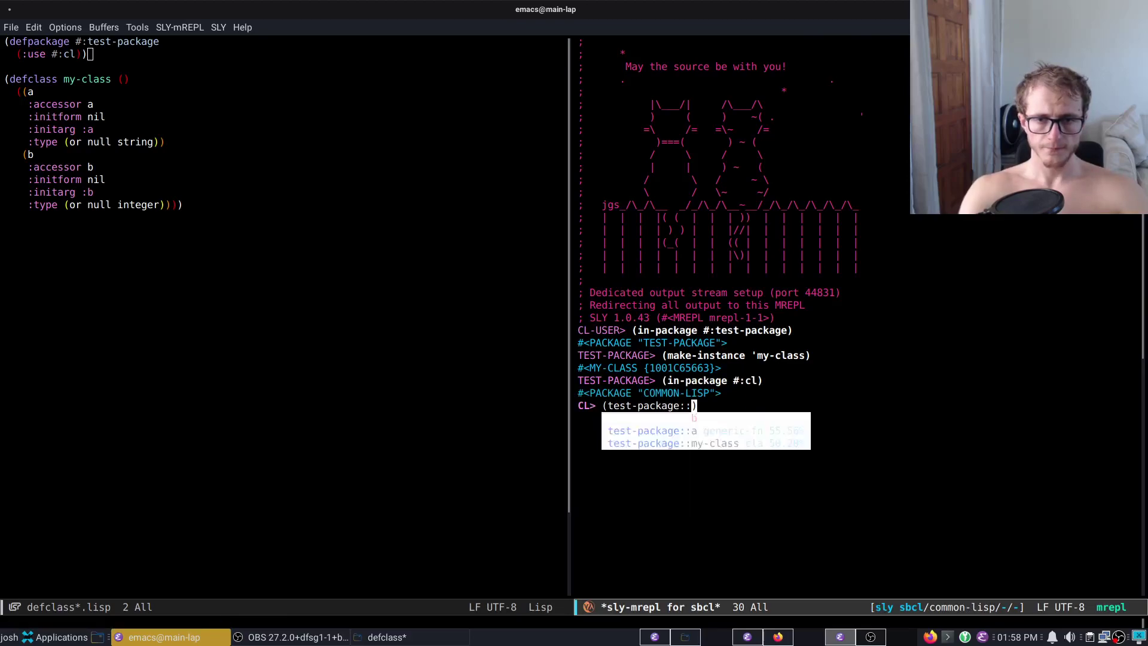
type("my-class")
Try test-package:: completions for my-class and a, then clear the REPL input line.
key("BackSpace")
key("BackSpace")
key("BackSpace")
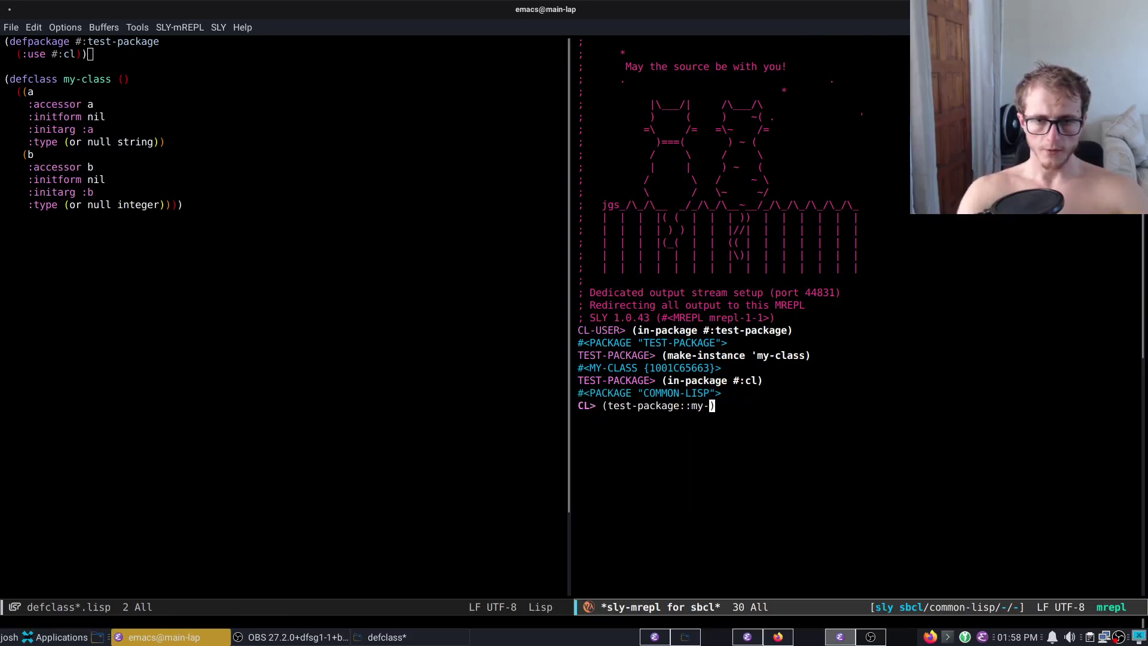
key("BackSpace")
key("BackSpace")
key("BackSpace")
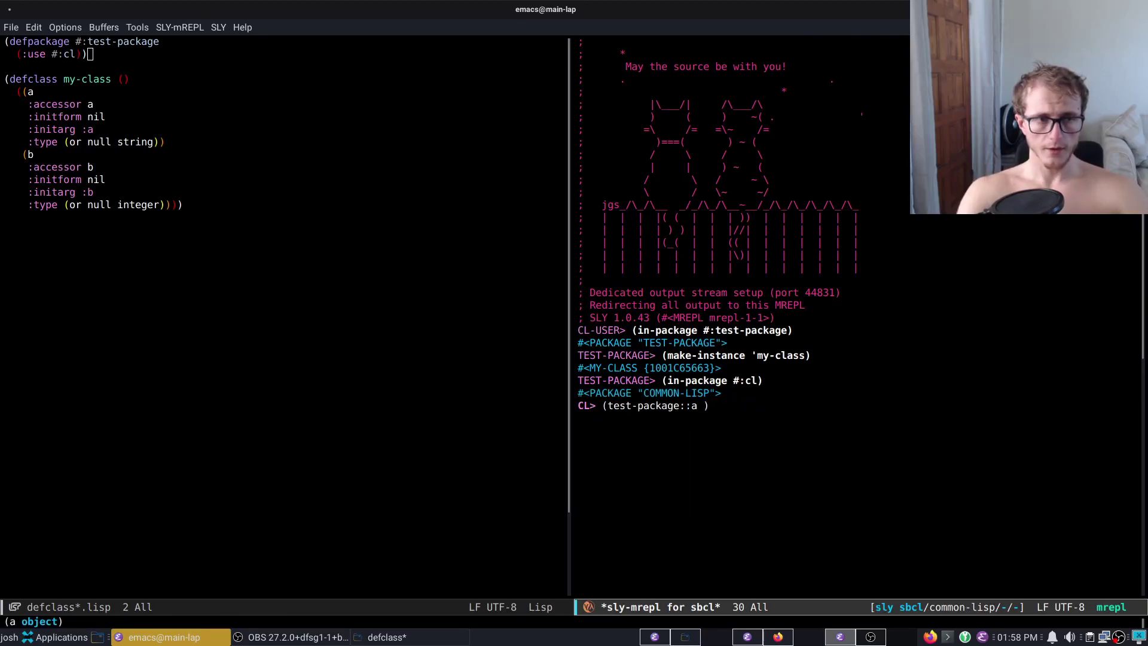
key("BackSpace")
key("BackSpace")
key("BackSpace")
key("BackSpace")
key("ctrl+a")
key("ctrl+k")
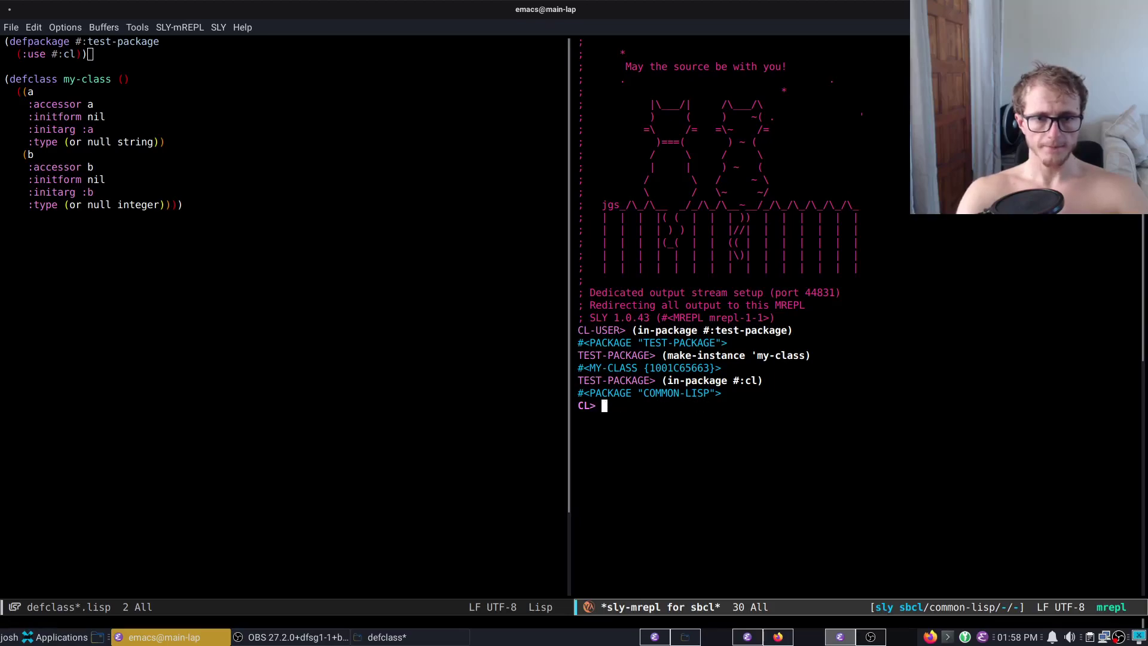
key("ctrl+x")
key("o")
key("Down")
key("Down")
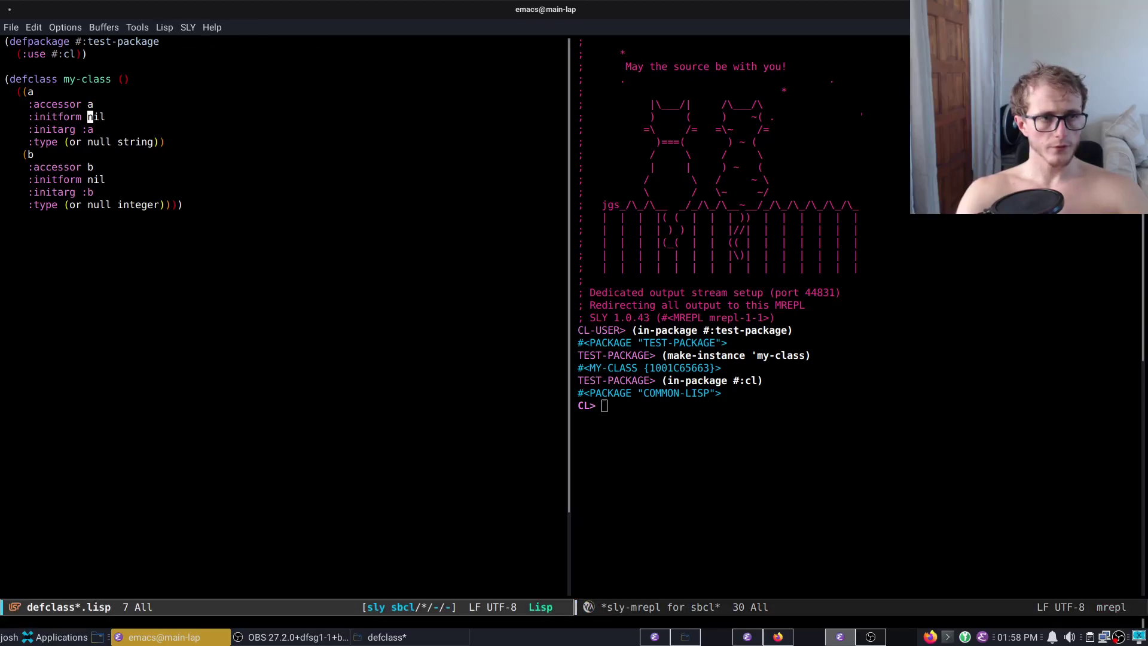
key("Down")
key("Down")
key("Down")
key("Down")
Evaluate (ql:quickload :hu.dwim.defclass-star) at the CL> prompt.
key("ctrl+x")
type("o(ql:")
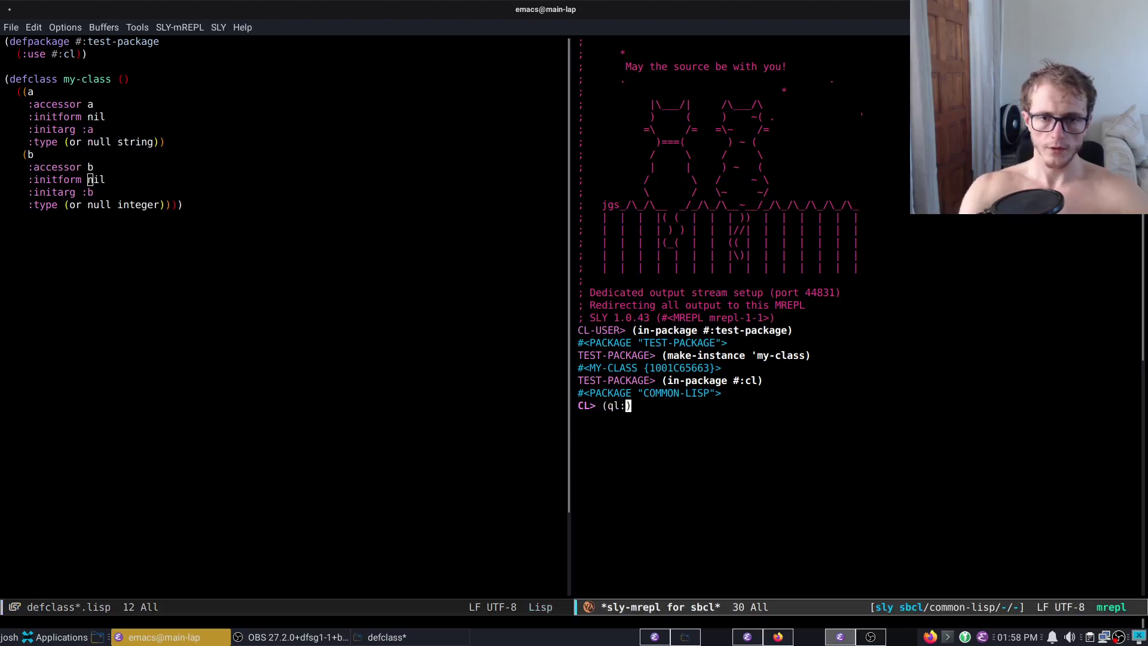
type("quickload :hu")
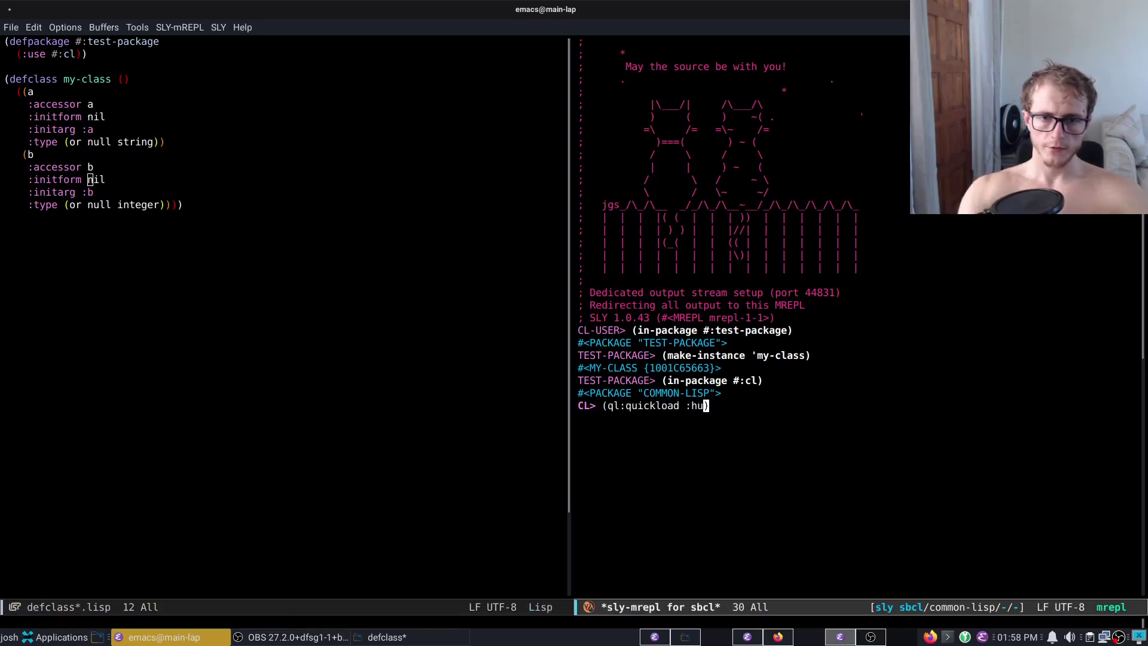
type("dwim.")
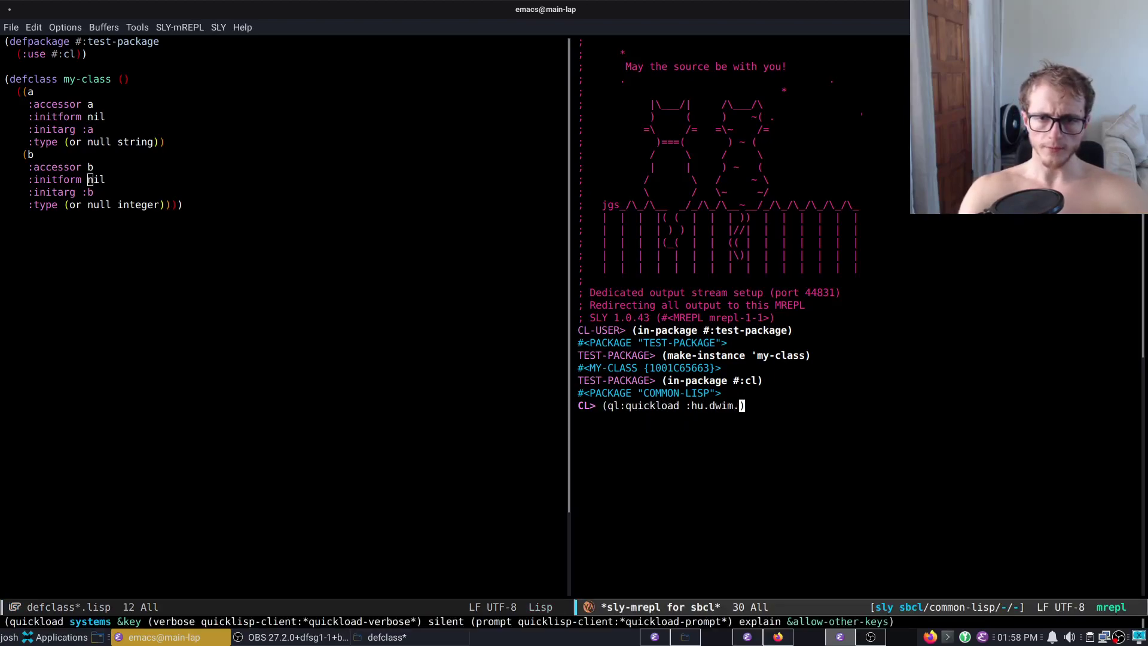
type("defclass-star")
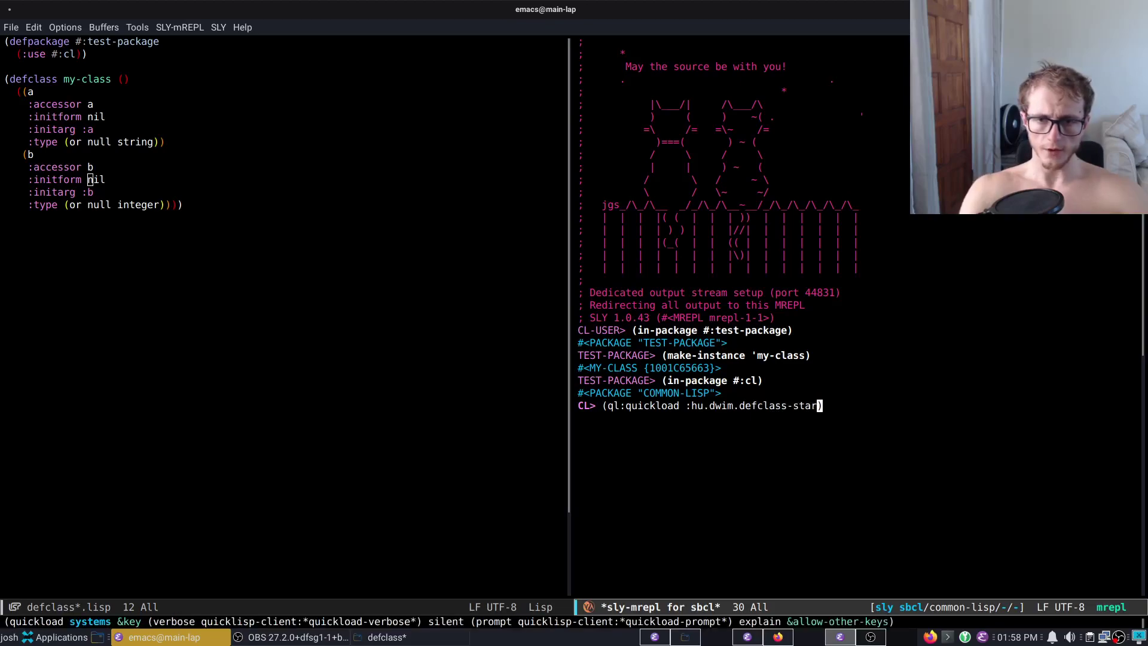
key("Return")
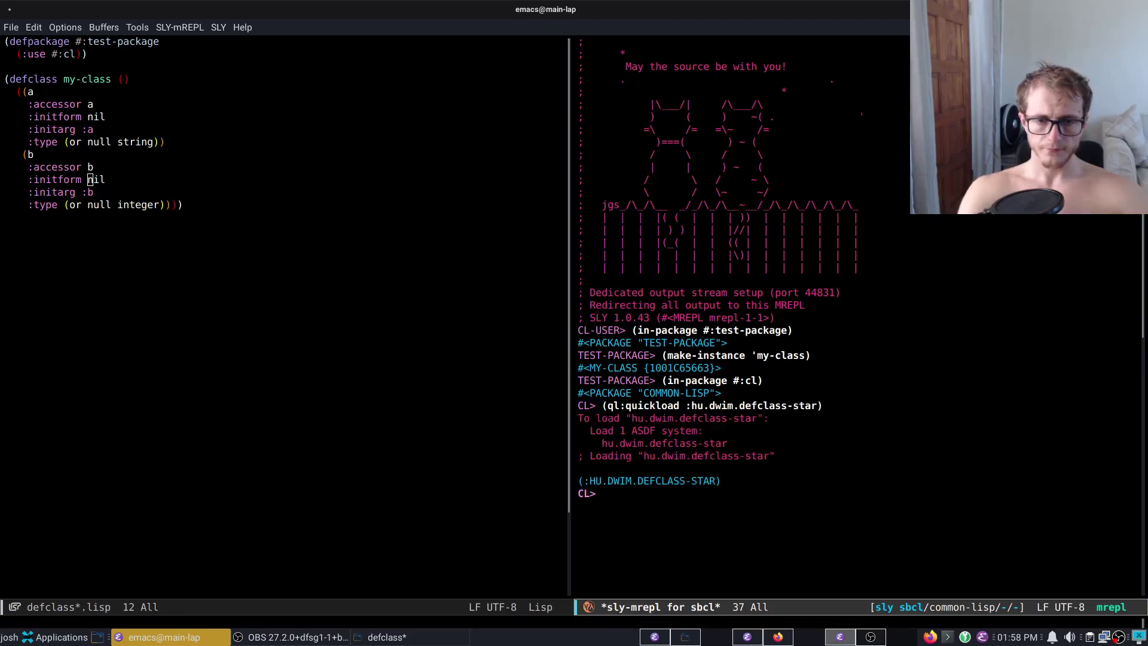
key("ctrl+x")
key("o")
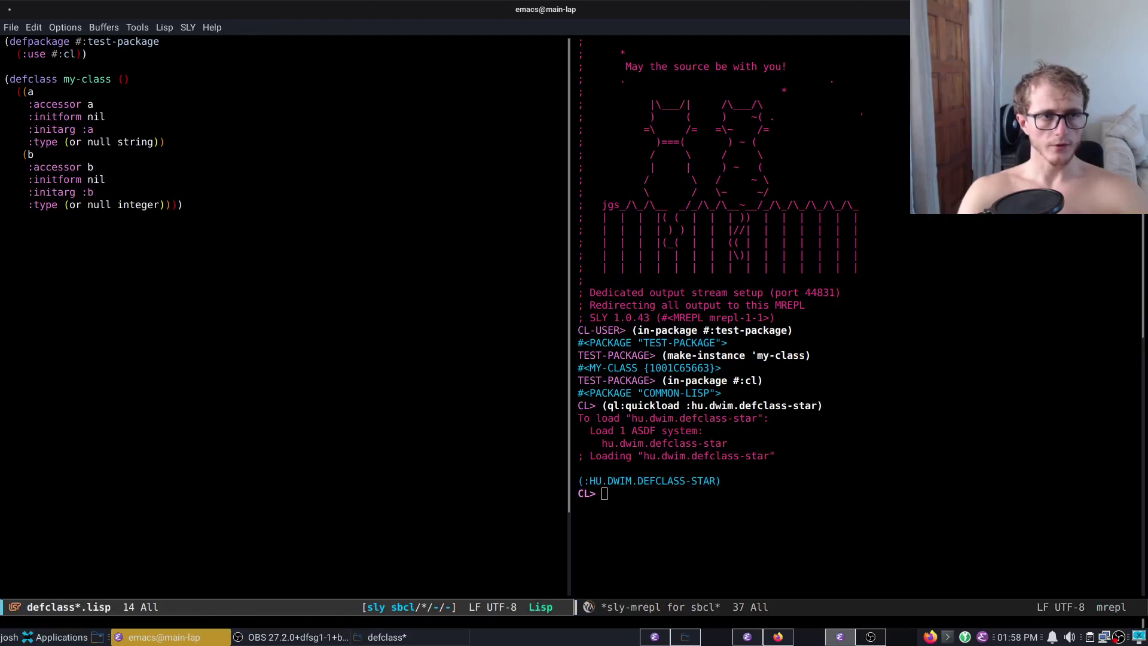
Add (:import-from #:hu.dwim.defclass-star #:defclass*) to test-package, then compile and save.
key("Return")
key("Return")
key("Up")
key("Up")
key("Up")
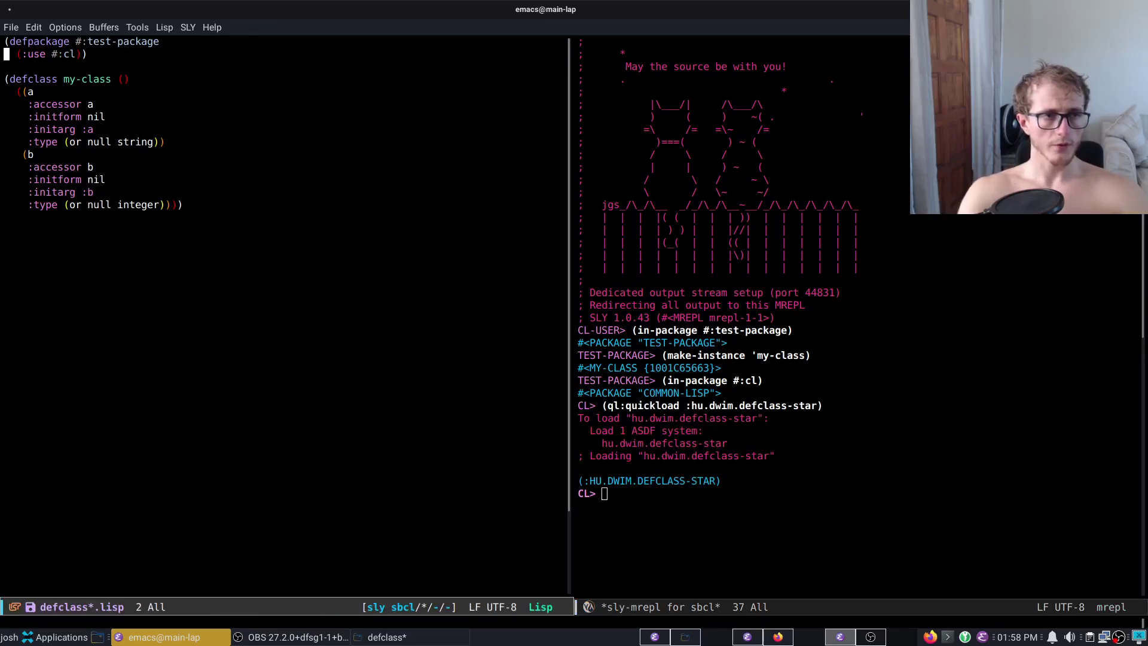
key("Return")
type("(:import-from :h")
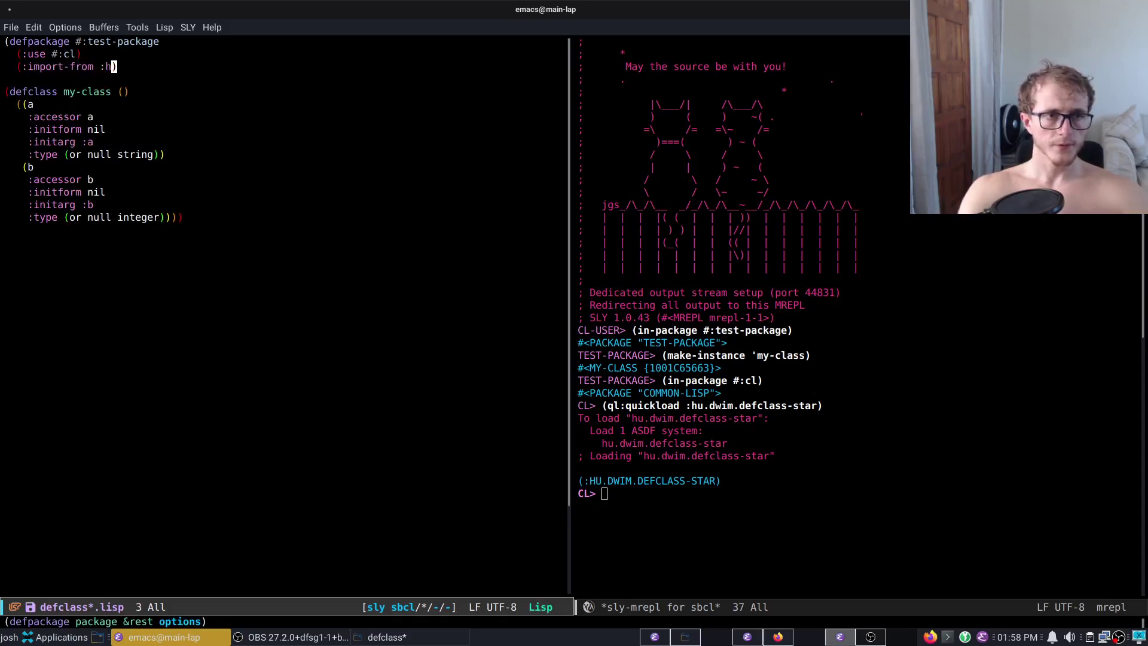
type("u")
key("BackSpace")
key("BackSpace")
key("BackSpace")
type("#:hu.d")
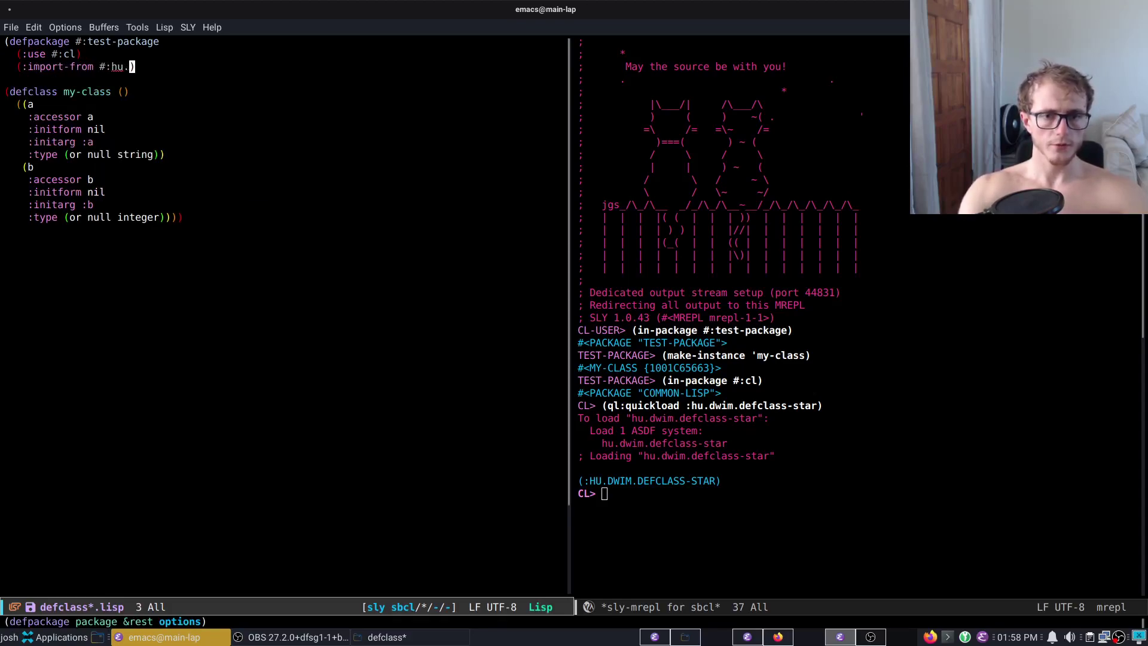
type("wim.defc")
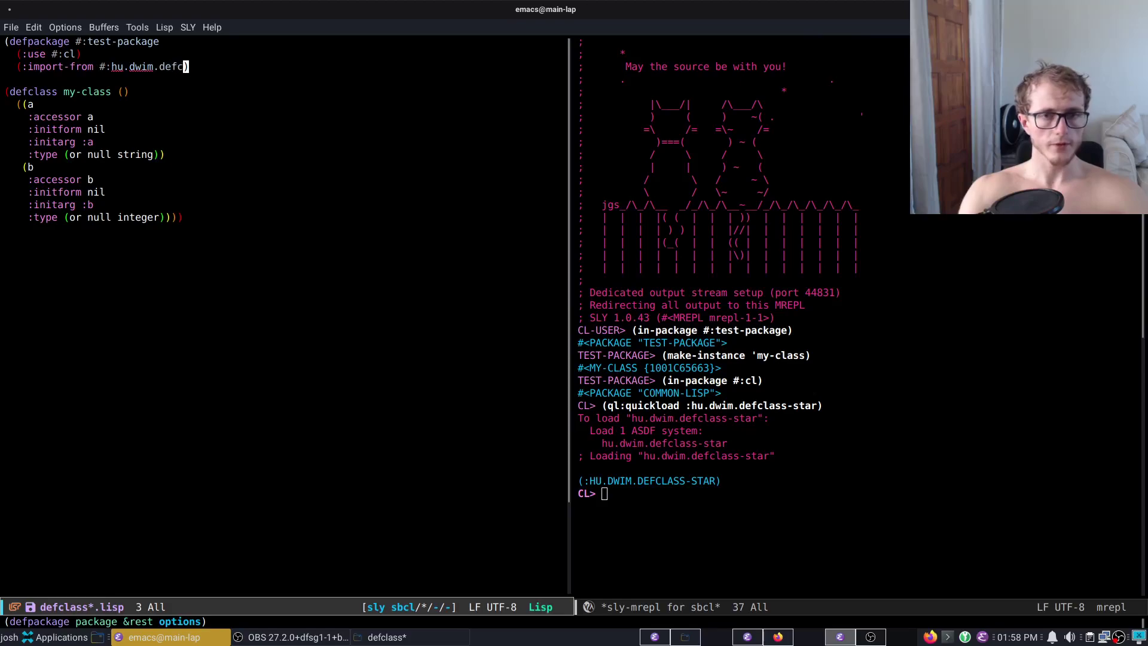
type("lass-star")
key("Return")
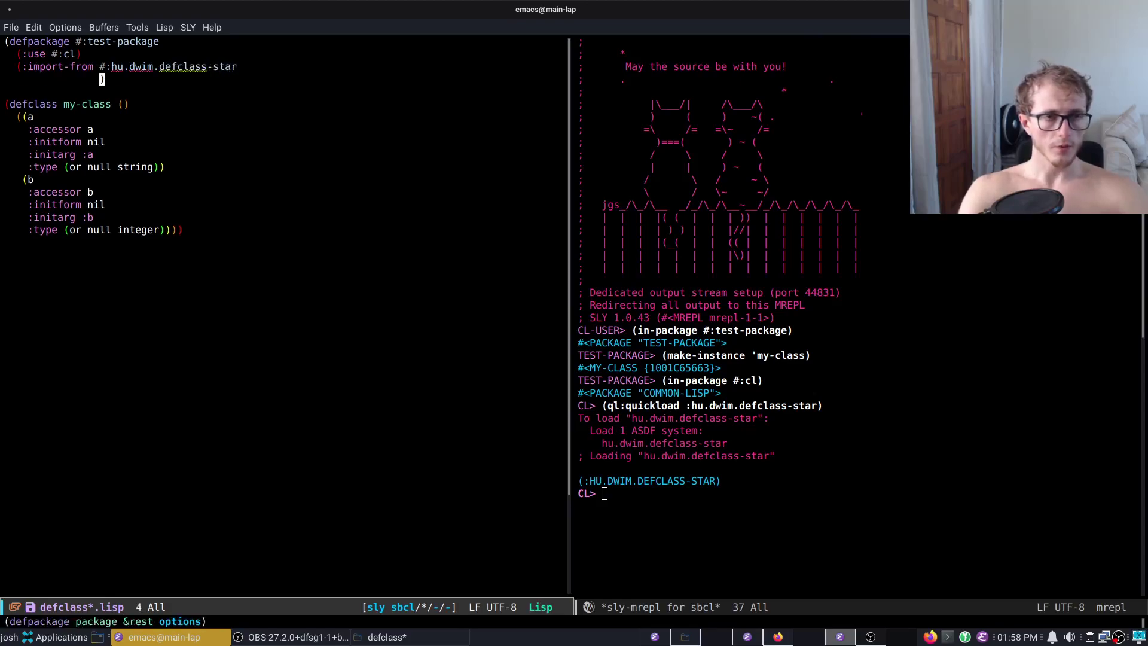
type("#:de")
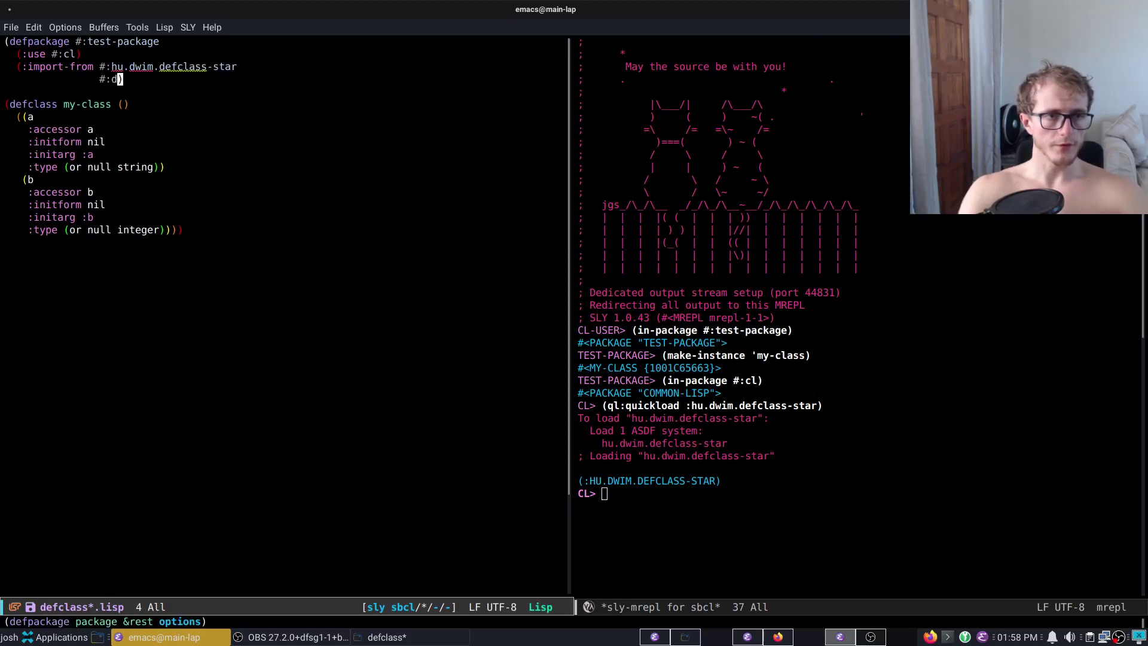
type("fclass*))")
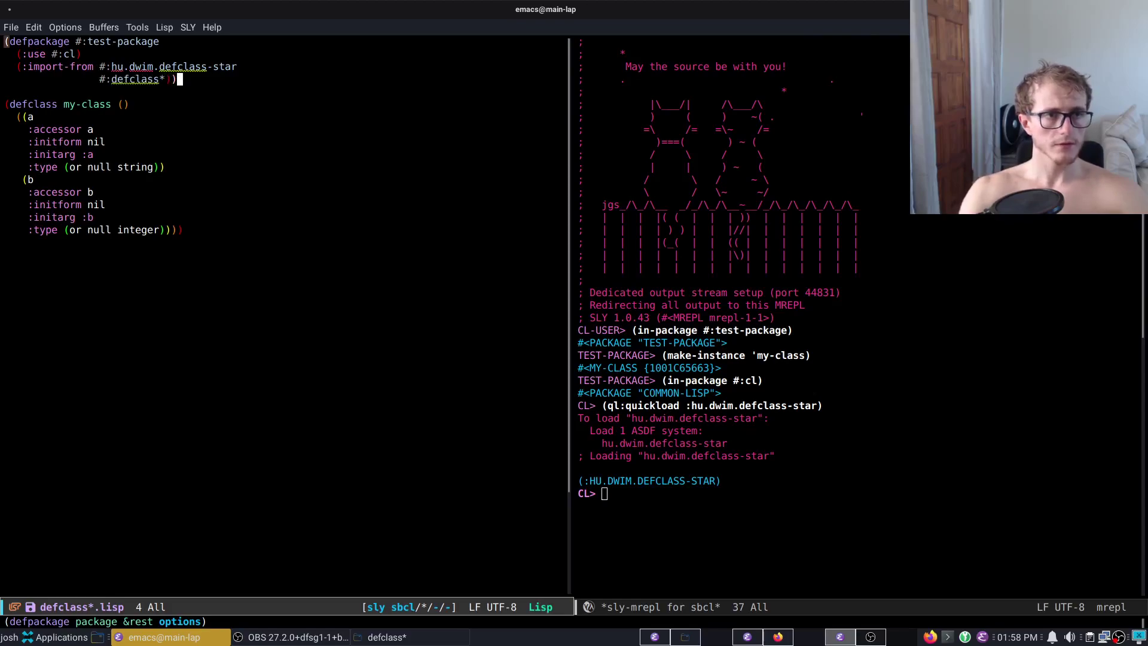
key("ctrl+c")
key("ctrl+c")
key("ctrl+x")
key("ctrl+s")
key("ctrl+x")
type("o")
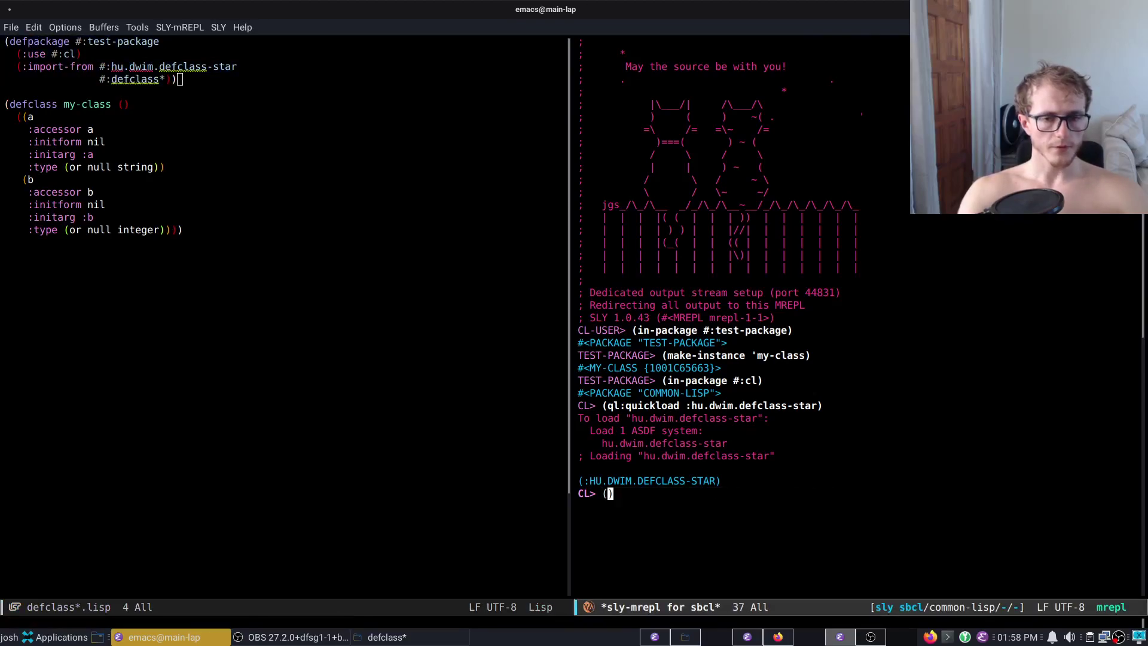
type("(in-package #:")
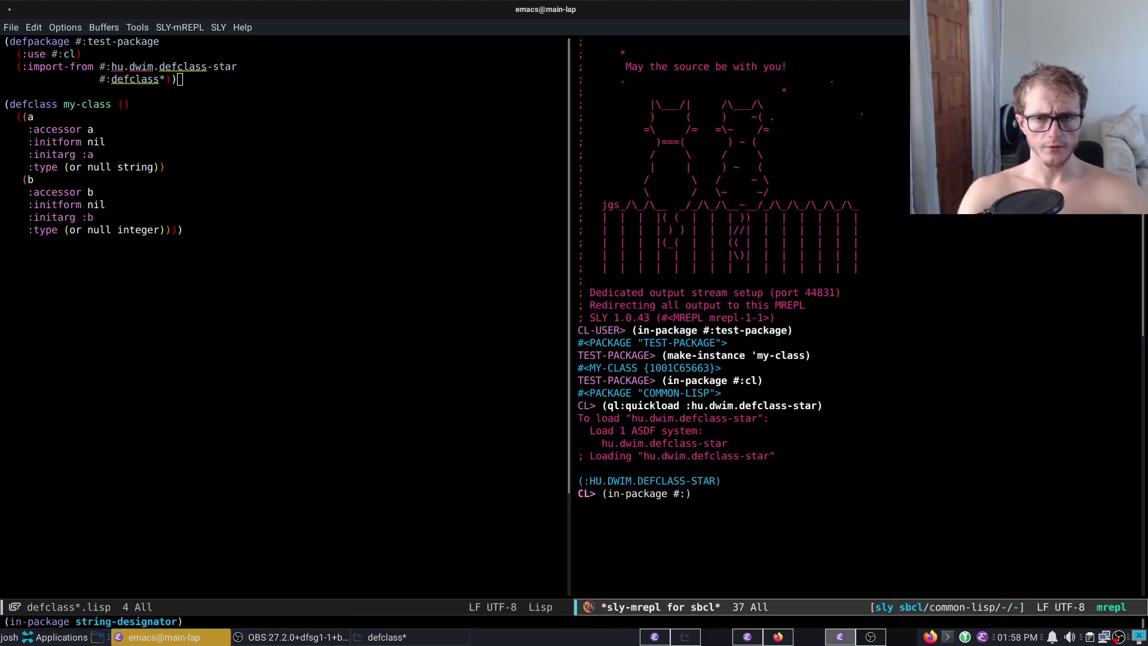
type("st-package")
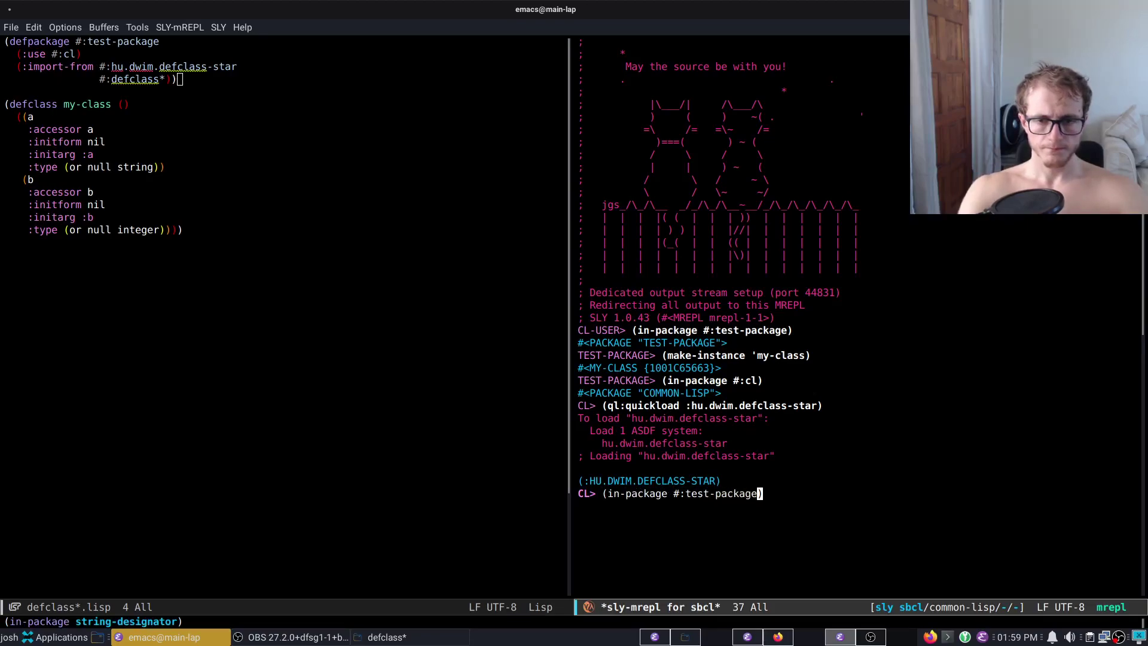
Evaluate (in-package #:test-package) in the REPL.
key("Return")
key("ctrl+x")
key("o")
key("Down")
key("Down")
key("Down")
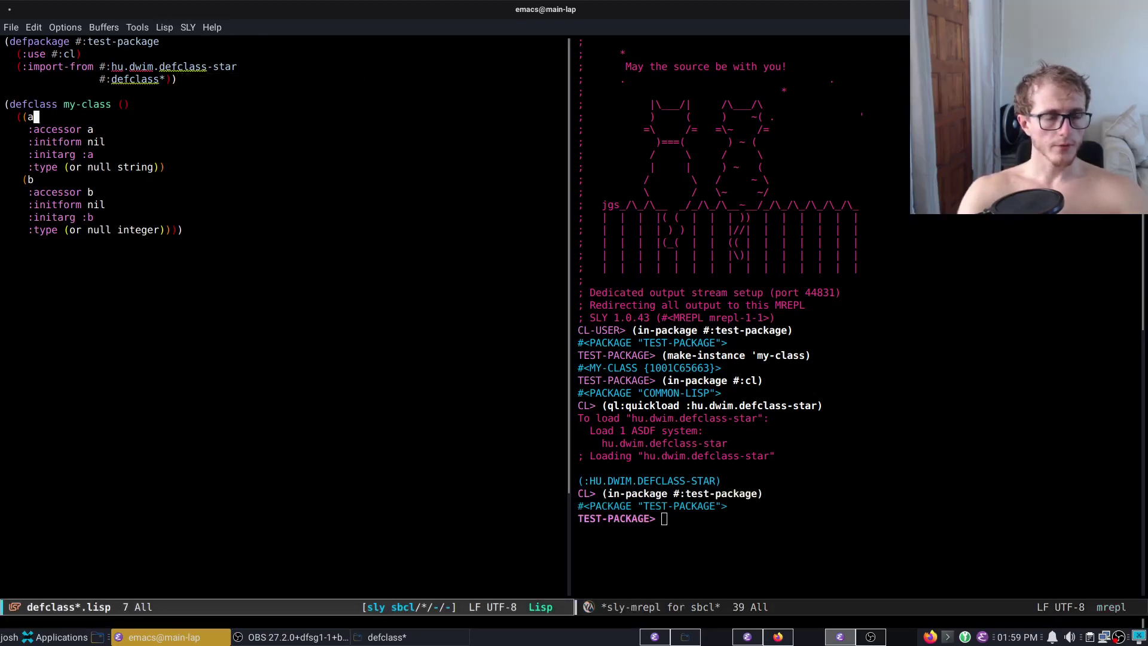
key("Down")
key("Down")
key("Down")
key("Down")
key("Down")
Start the defclass* my-class2 form with slot a, its accessor and nullable string type.
key("Return")
type("(defc")
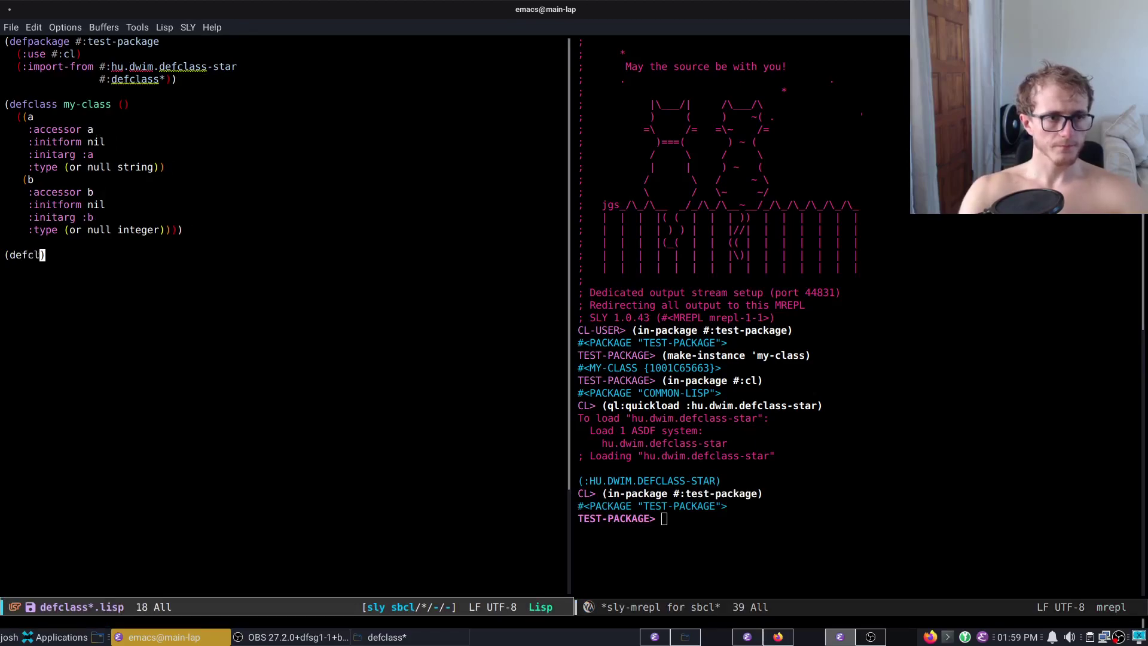
type("lass ")
type("* ")
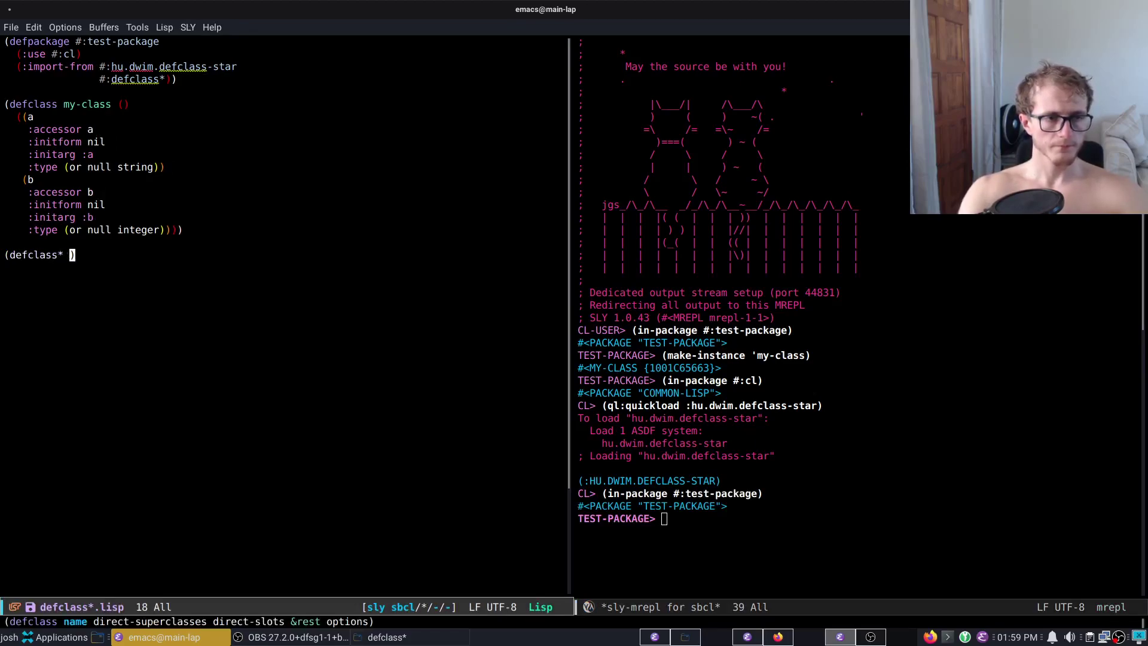
type("my-class2 (")
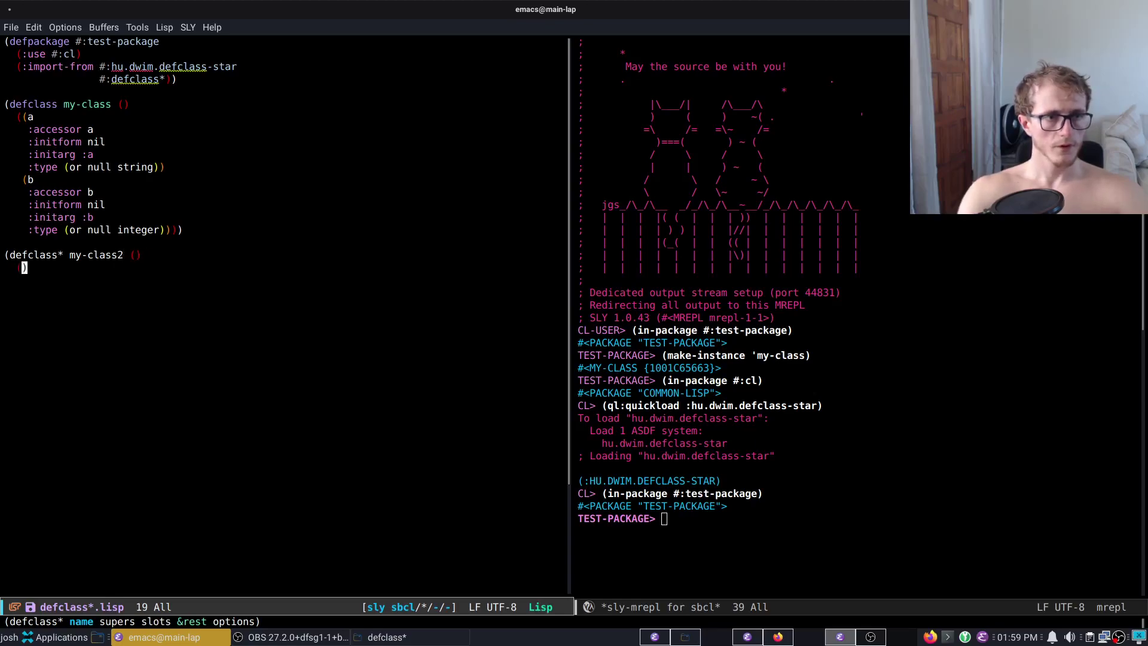
key("BackSpace")
type("a")
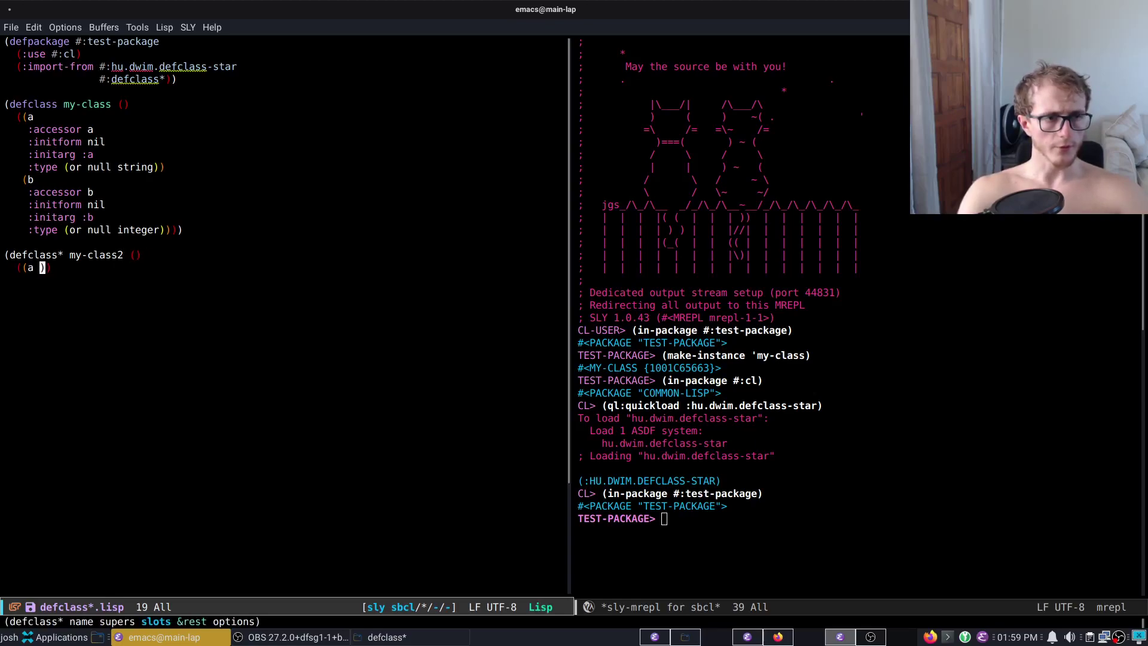
type(" nil")
key("Return")
type(":))")
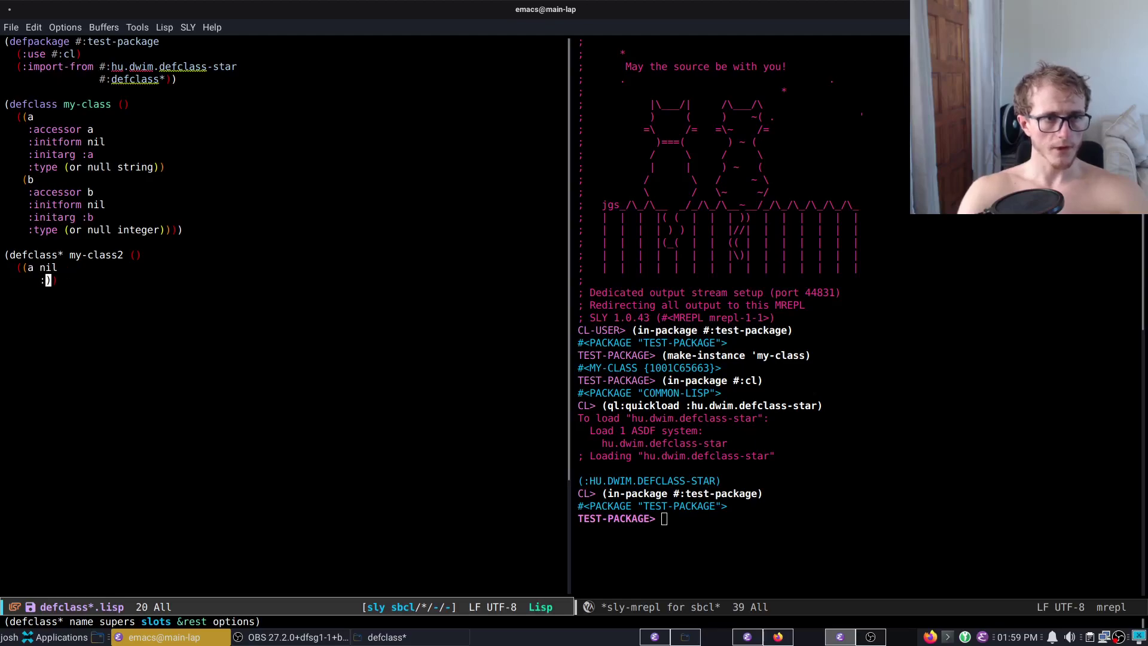
key("BackSpace")
key("BackSpace")
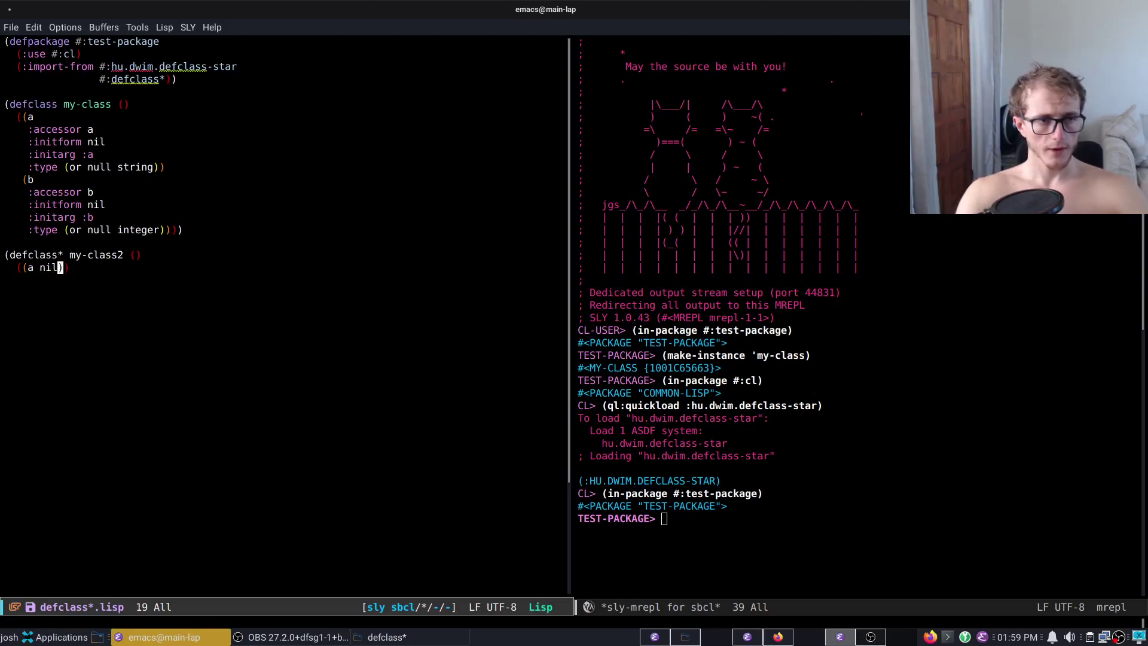
key("BackSpace")
key("BackSpace")
key("BackSpace")
key("Return")
type(":accessor")
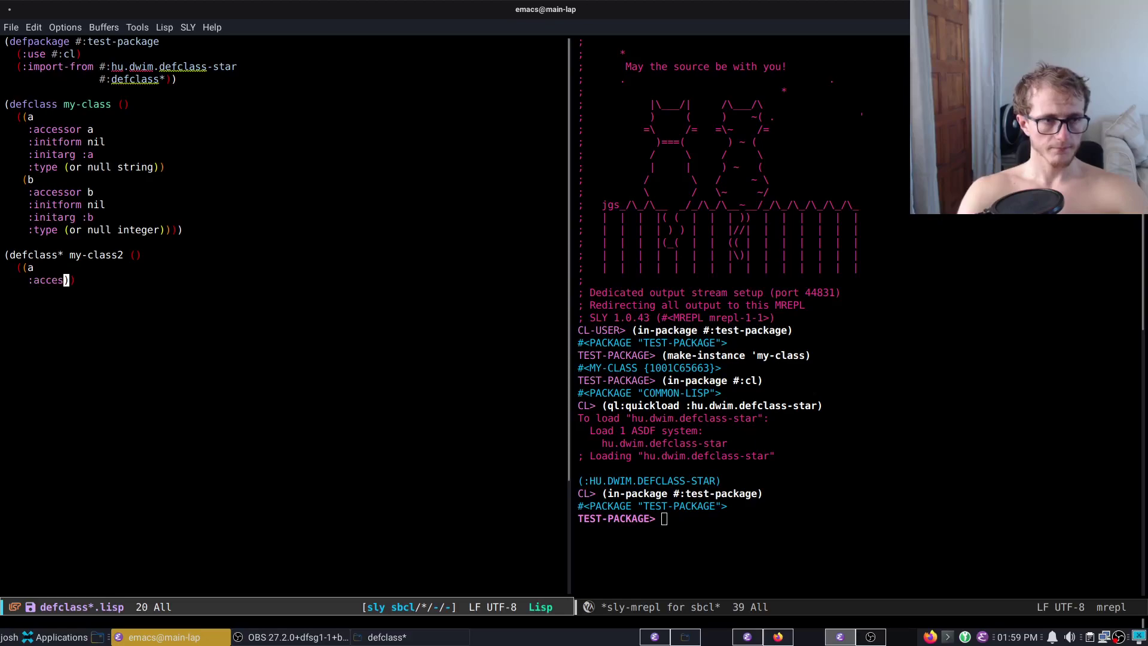
type(" a")
key("Return")
type(":type ")
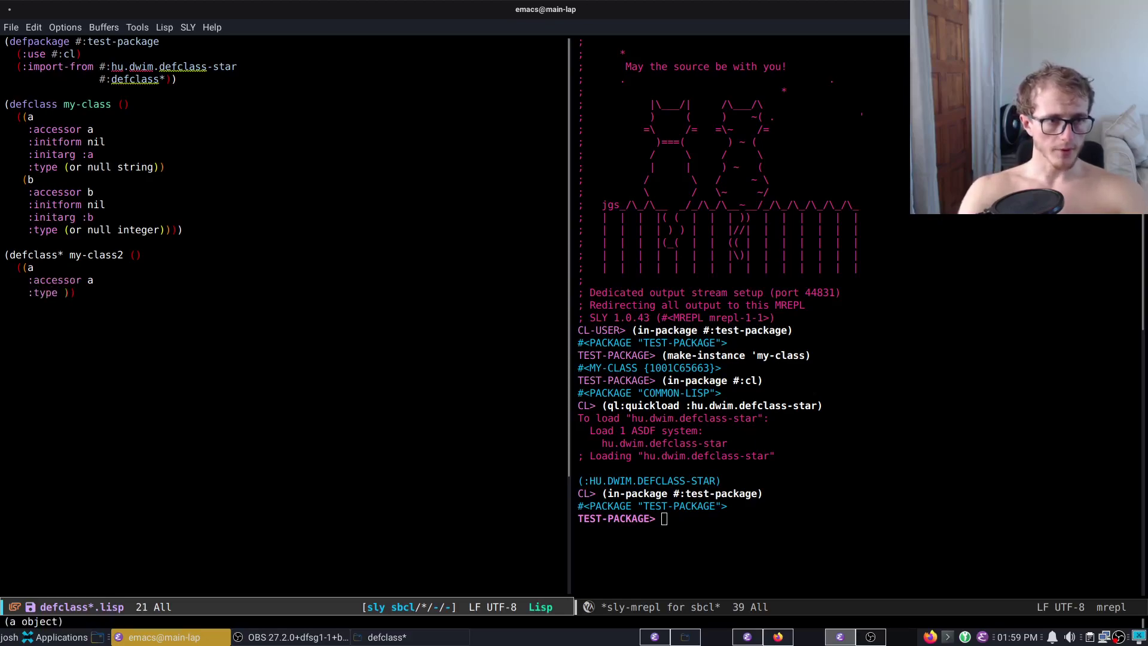
type("(or null string")
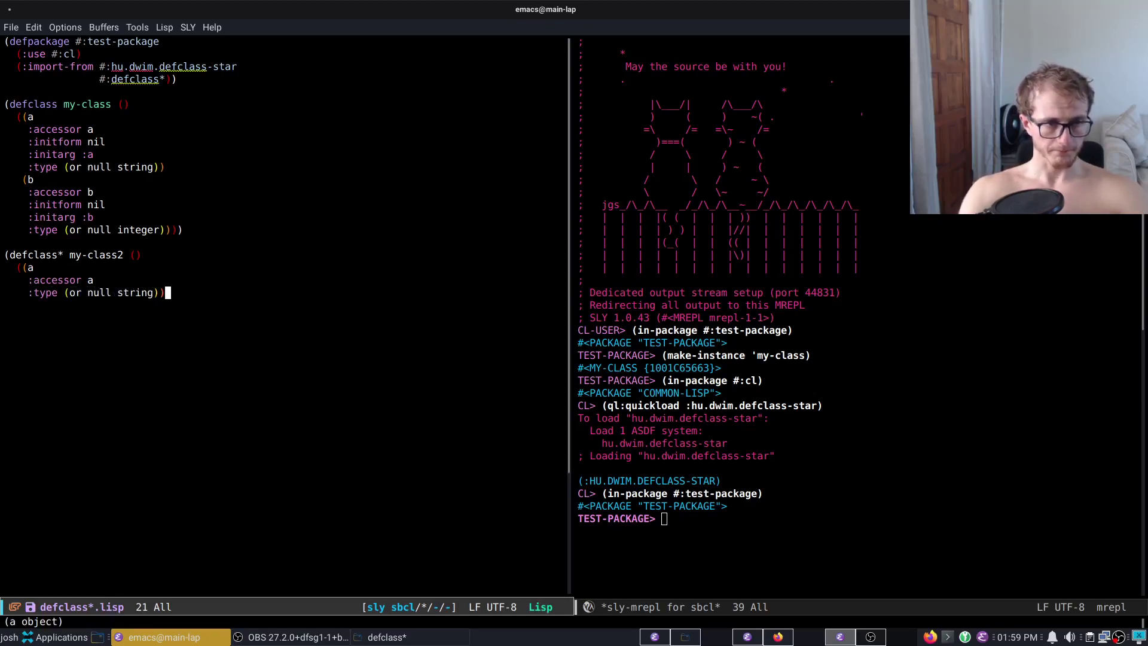
key("Right")
key("Right")
Add slot b with accessor and nullable integer type, compile, and evaluate (make-instance 'my-class2).
key("Return")
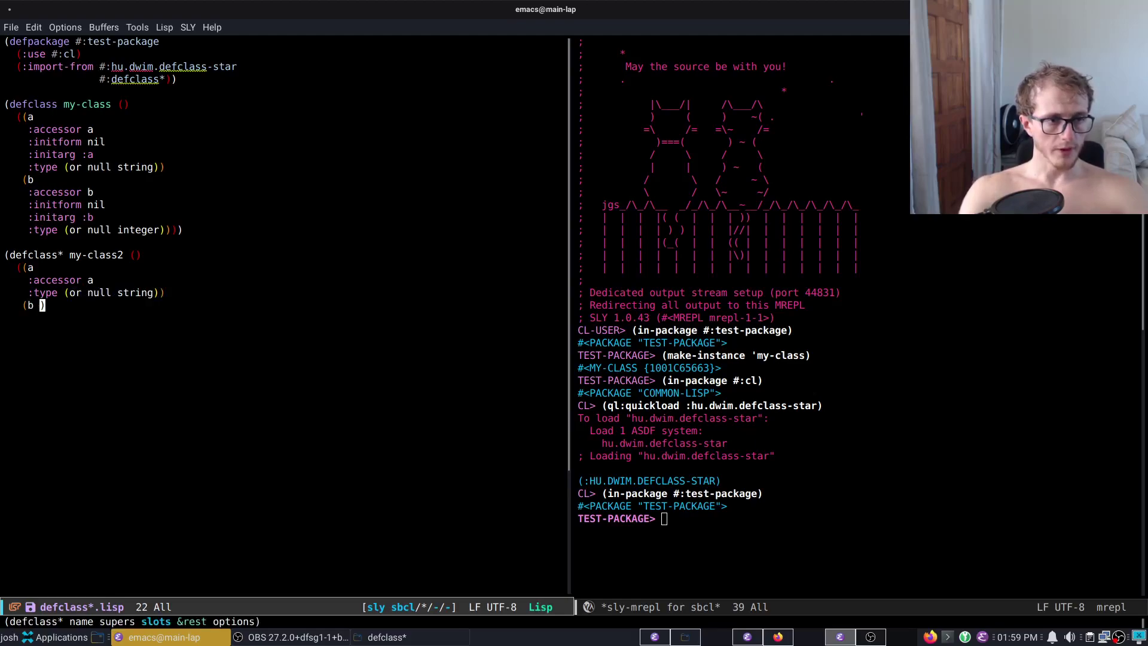
type("(b")
key("Return")
type(":accessor b)")
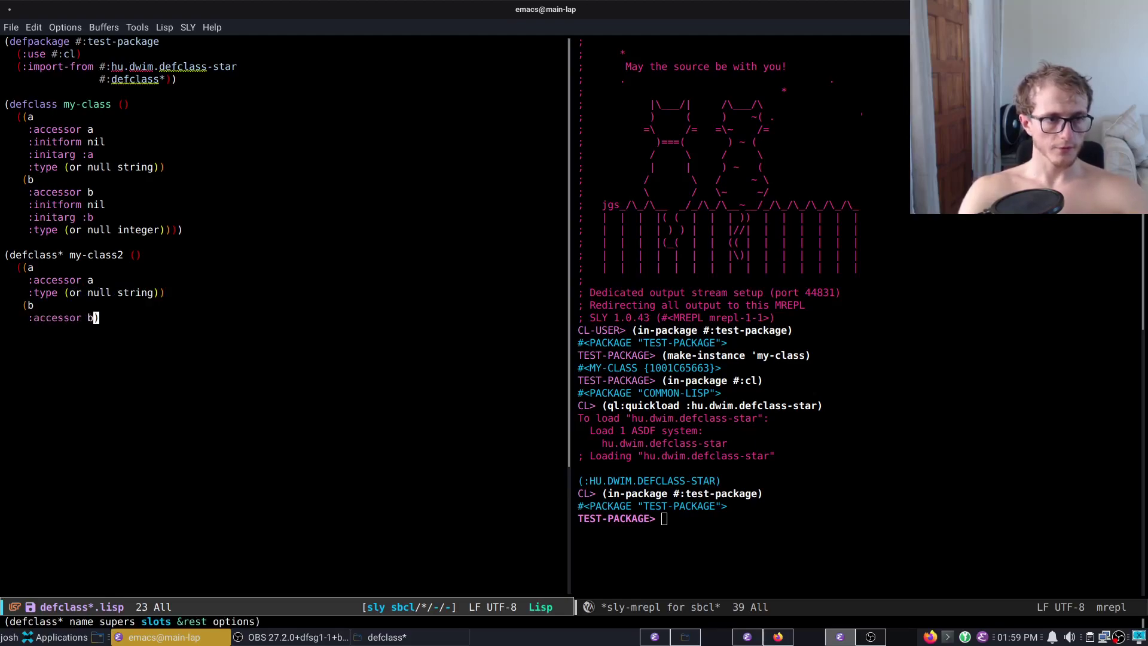
key("Return")
type(":type (")
type("or null")
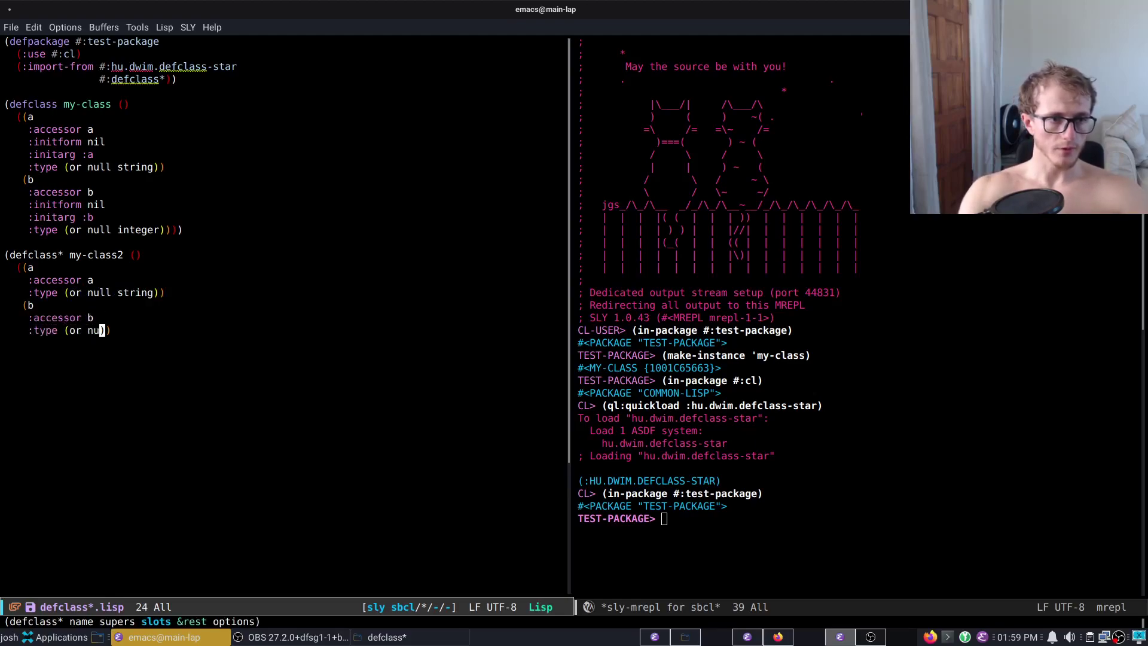
type(" integer")
key("Right")
key("Right")
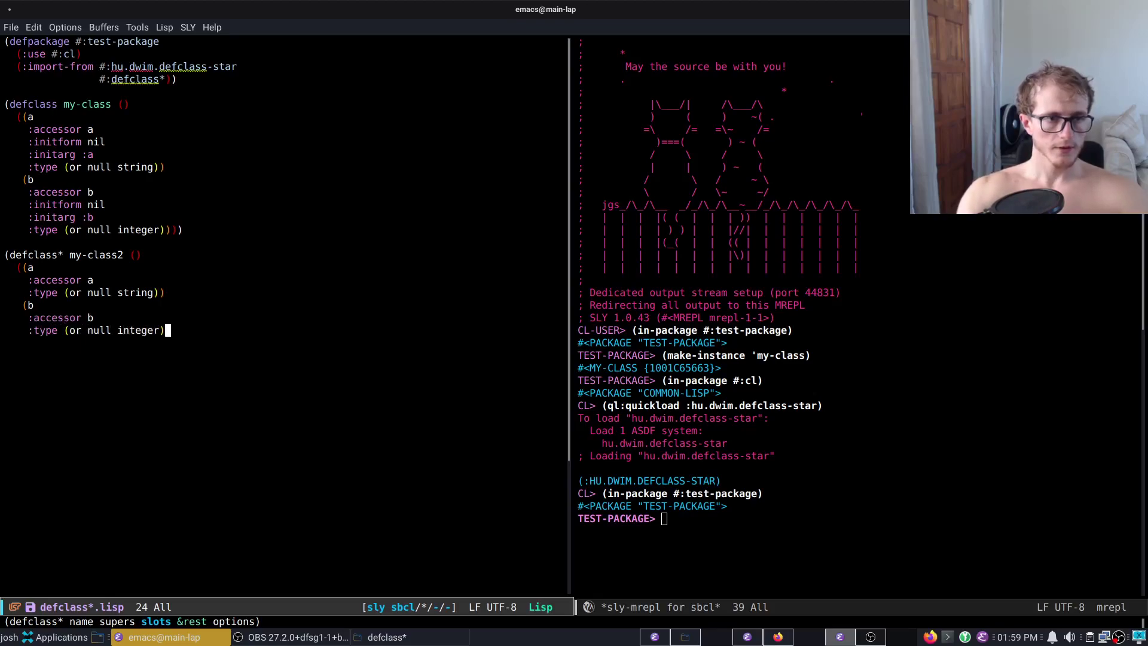
type(")")
key("ctrl+c")
key("ctrl+c")
key("ctrl+x")
type("o")
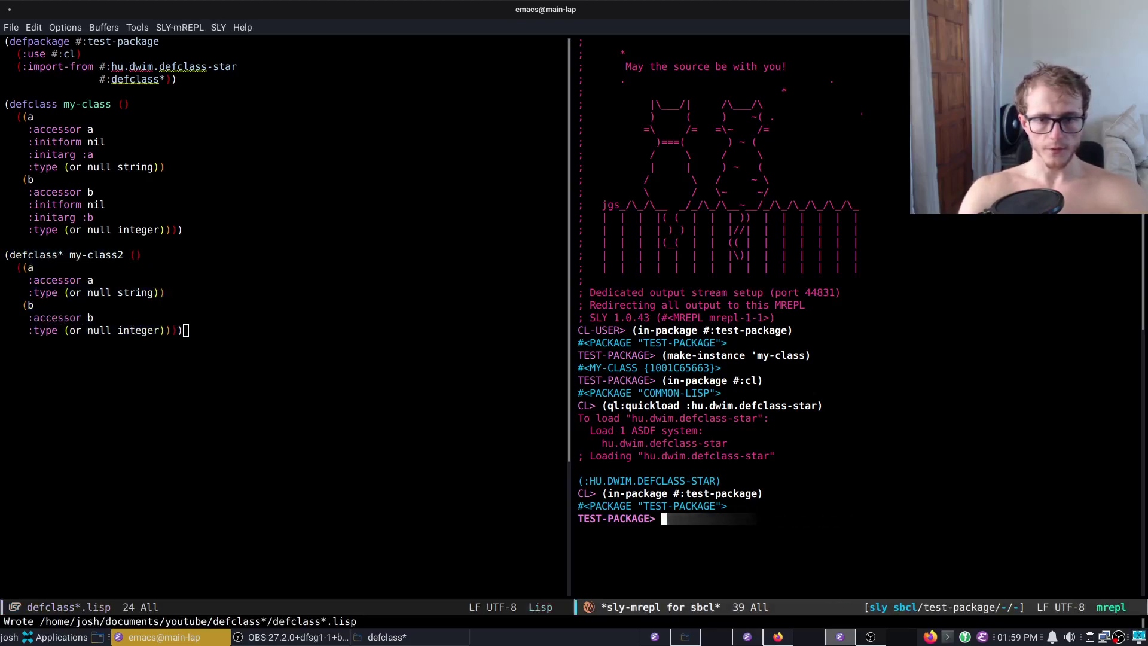
type("(make-instance")
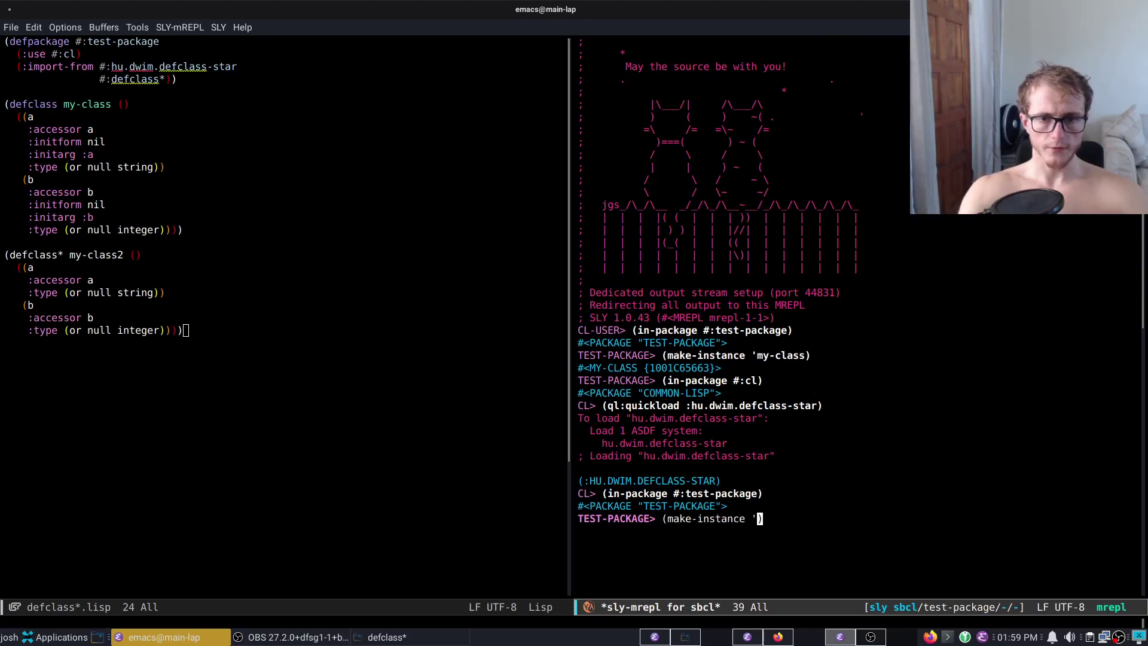
type("my-class2")
key("Return")
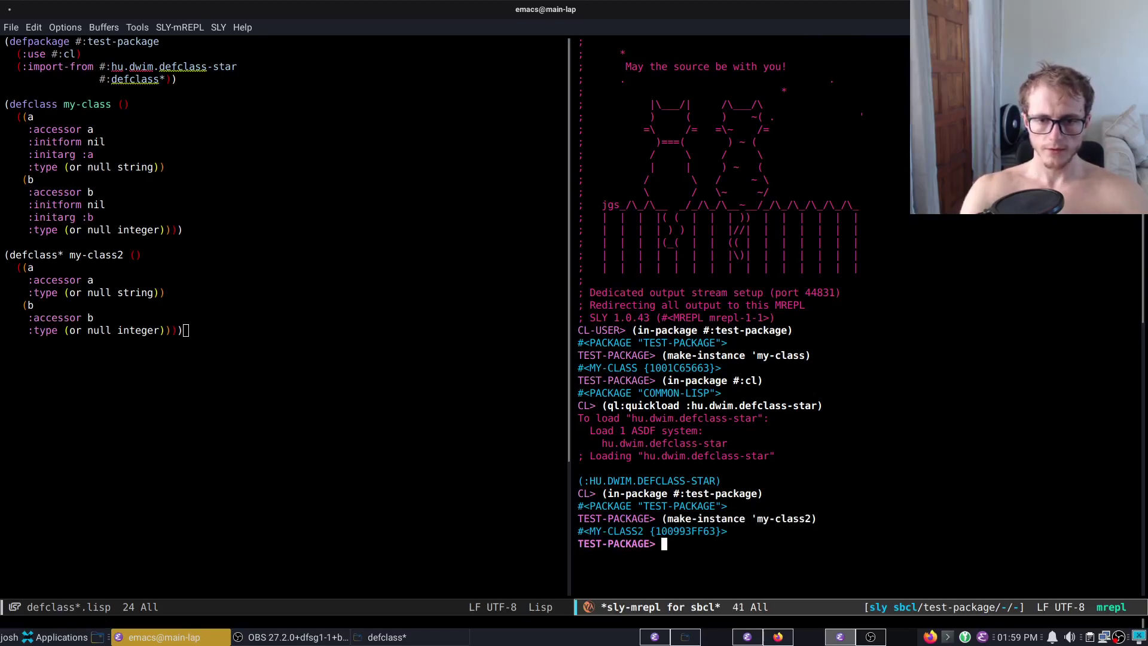
Show the one-level macro expansion of the defclass* my-class2 form with sly-macroexpand-1.
key("ctrl+x")
key("o")
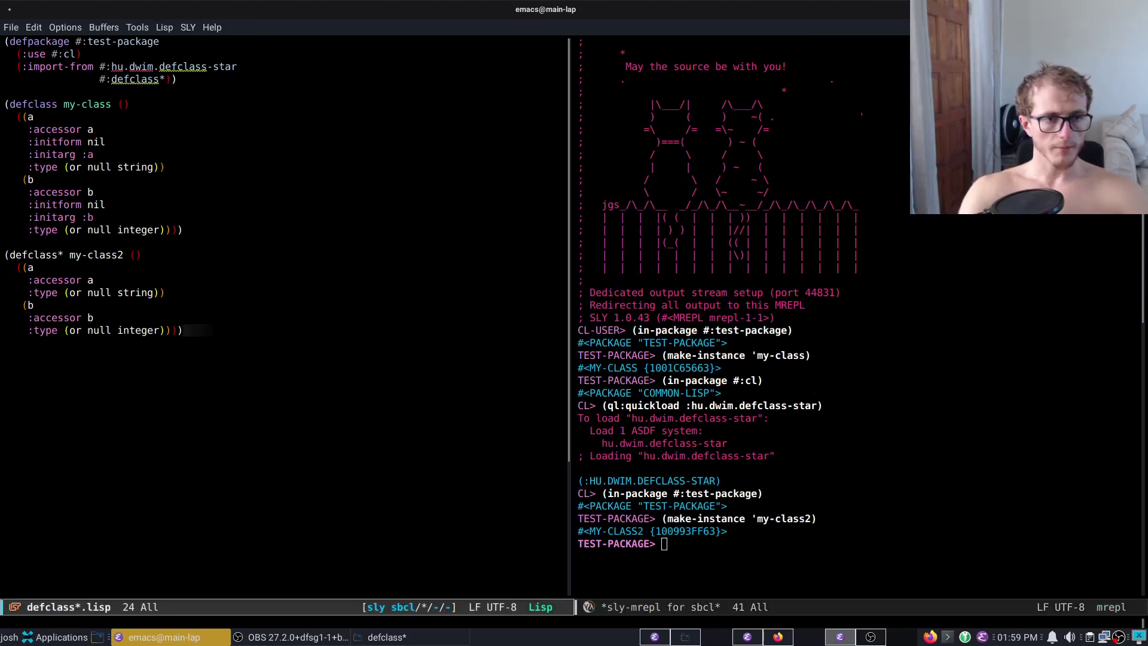
key("Up")
key("Up")
key("Up")
key("Up")
key("Home")
key("alt+x")
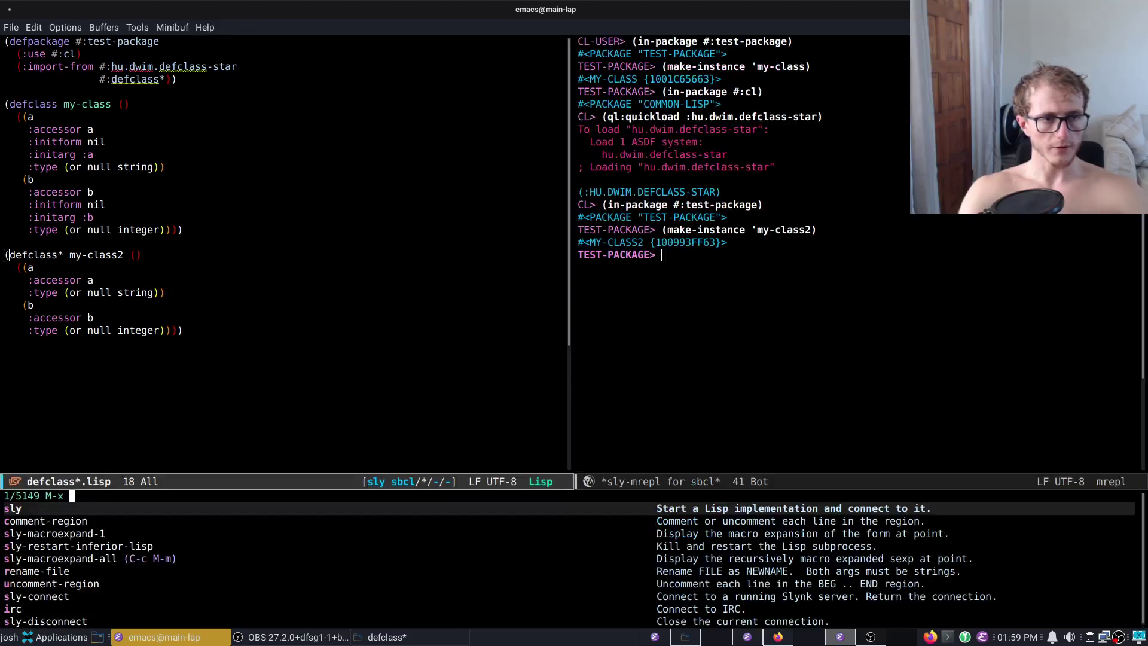
key("Down")
key("Down")
key("Return")
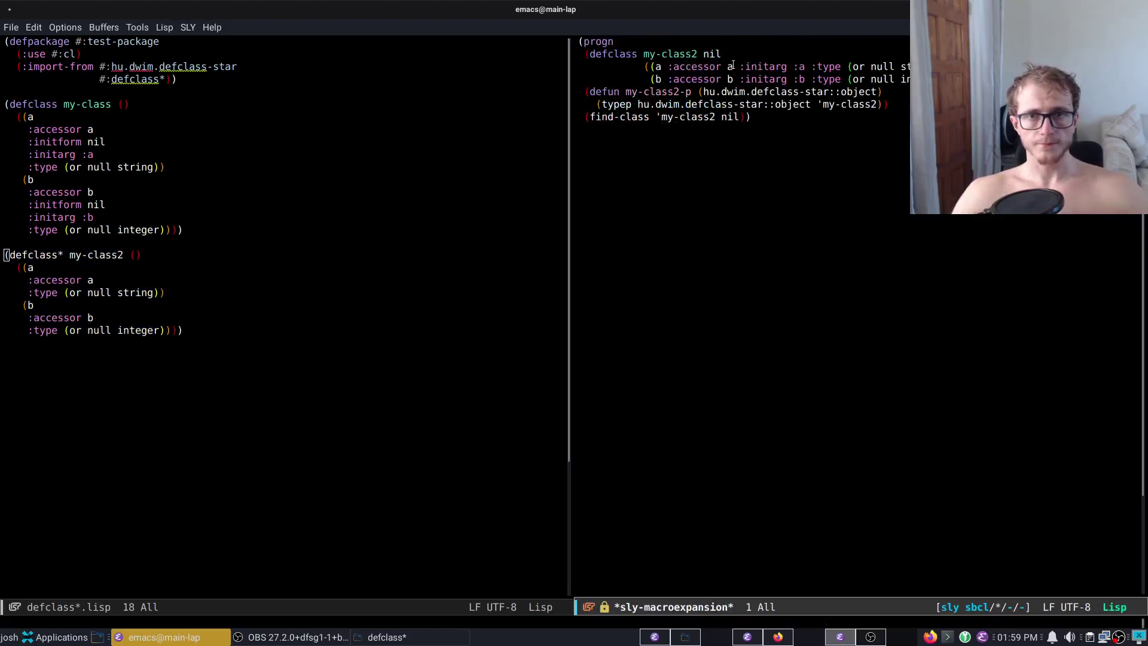
left_click(763, 66)
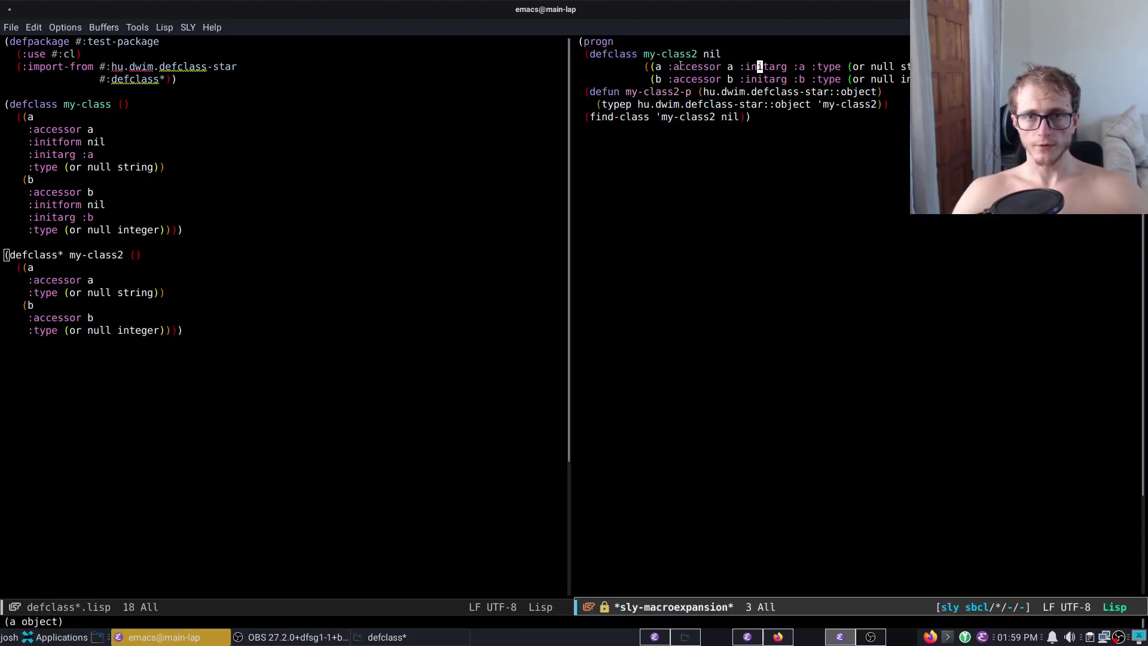
Insert nil after slot names a and b in the my-class2 form.
left_click(60, 268)
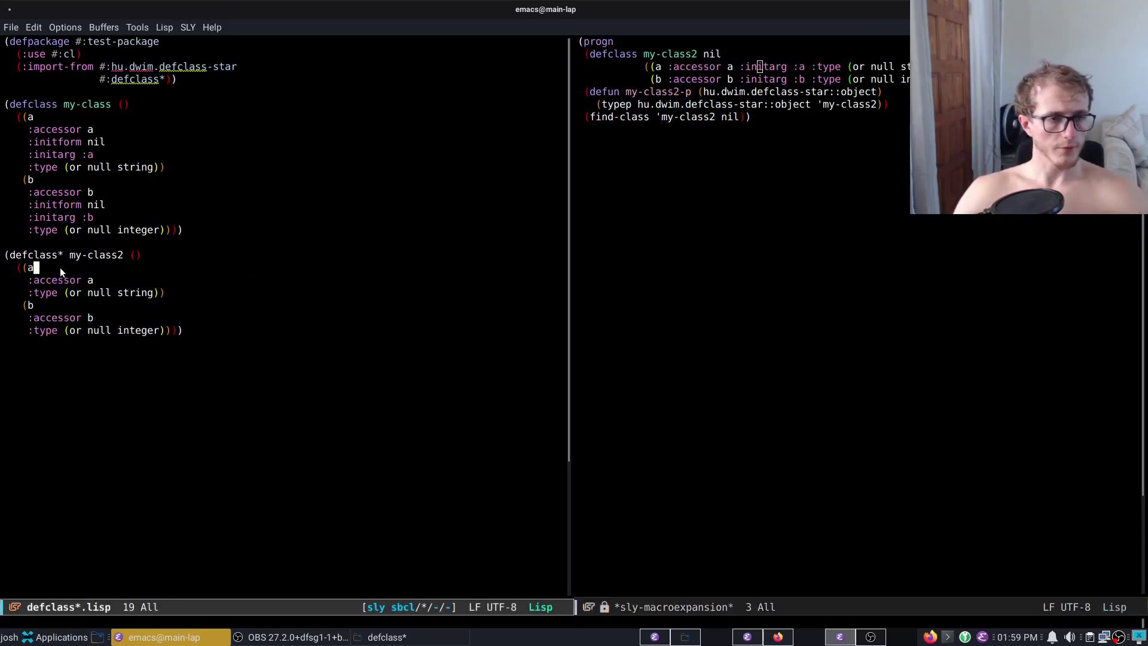
key("Return")
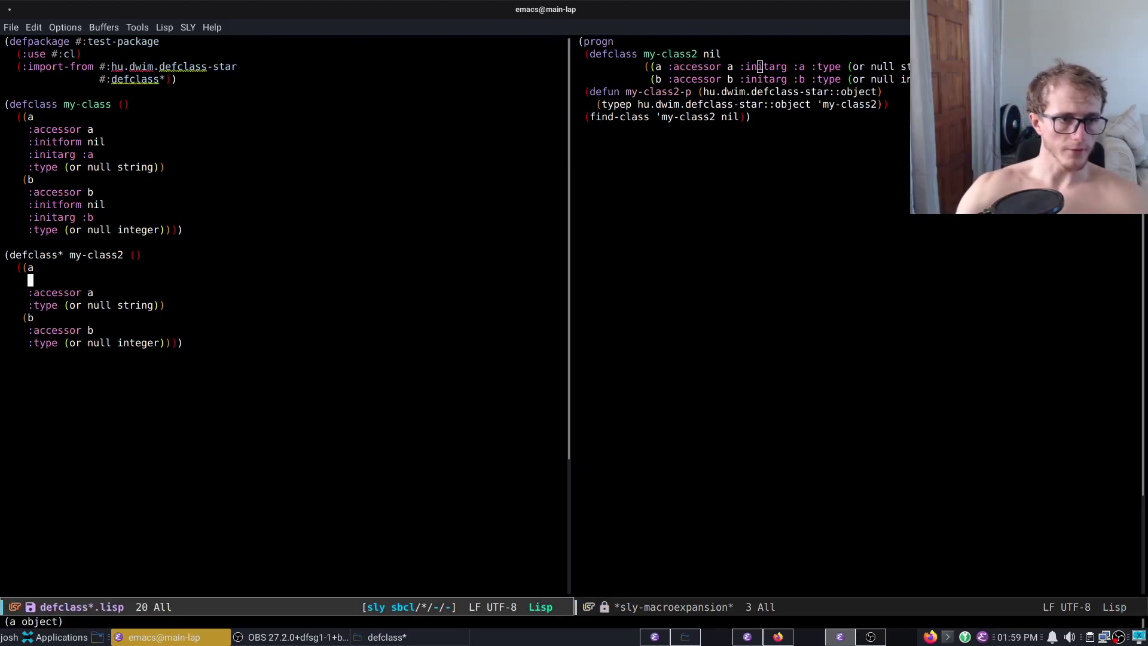
type("nil")
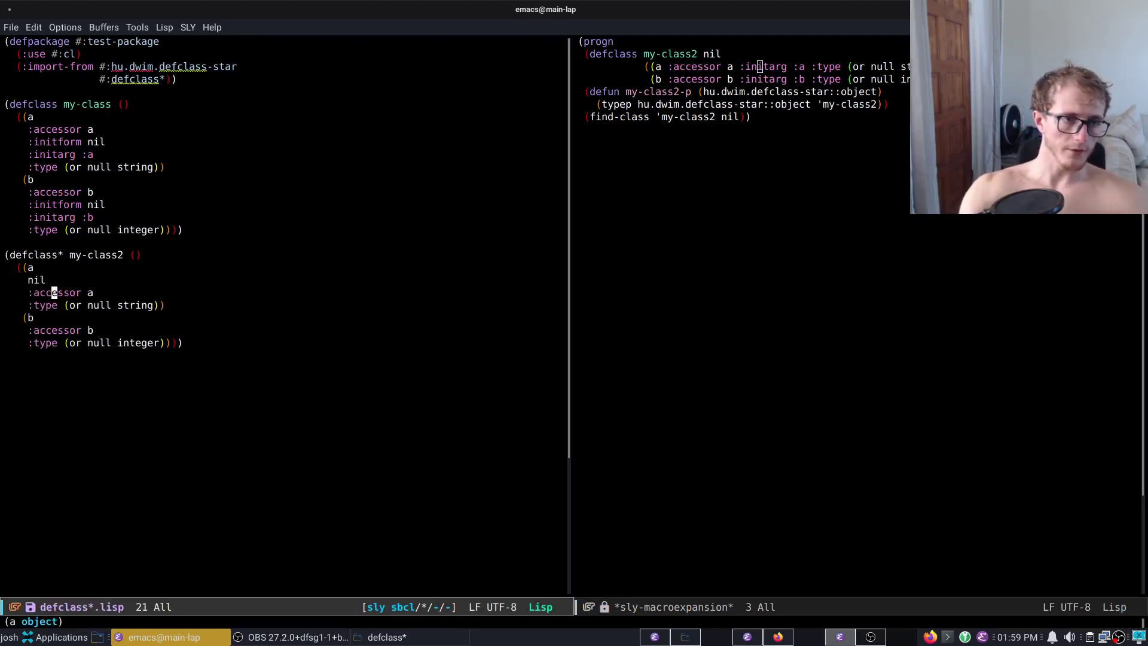
key("Down")
key("Down")
key("Down")
key("Return")
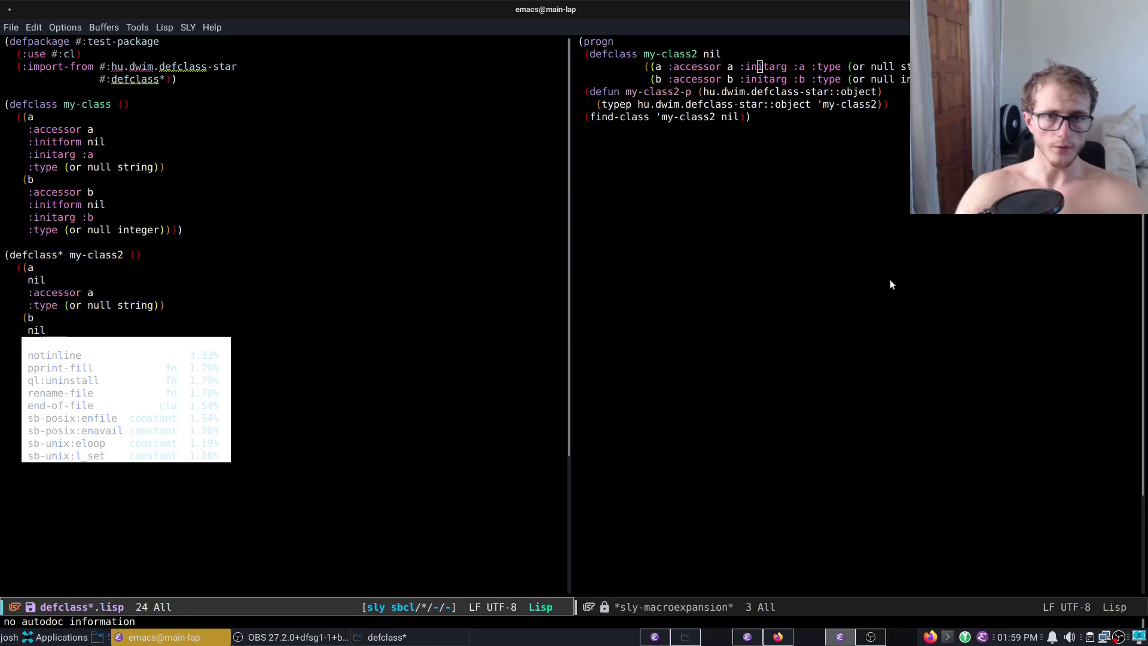
key("ctrl+c")
key("ctrl+c")
key("Escape")
key("Up")
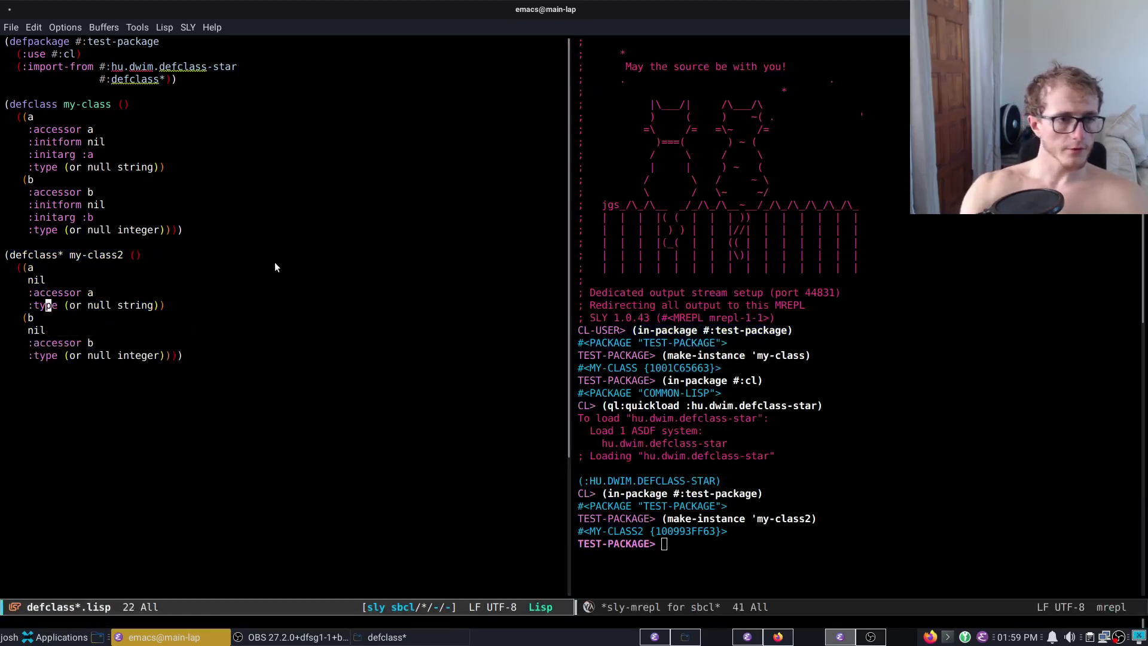
Show the updated macro expansion, checking the :initform nil on slots a and b.
key("Up")
key("Up")
key("Up")
key("alt+x")
key("Return")
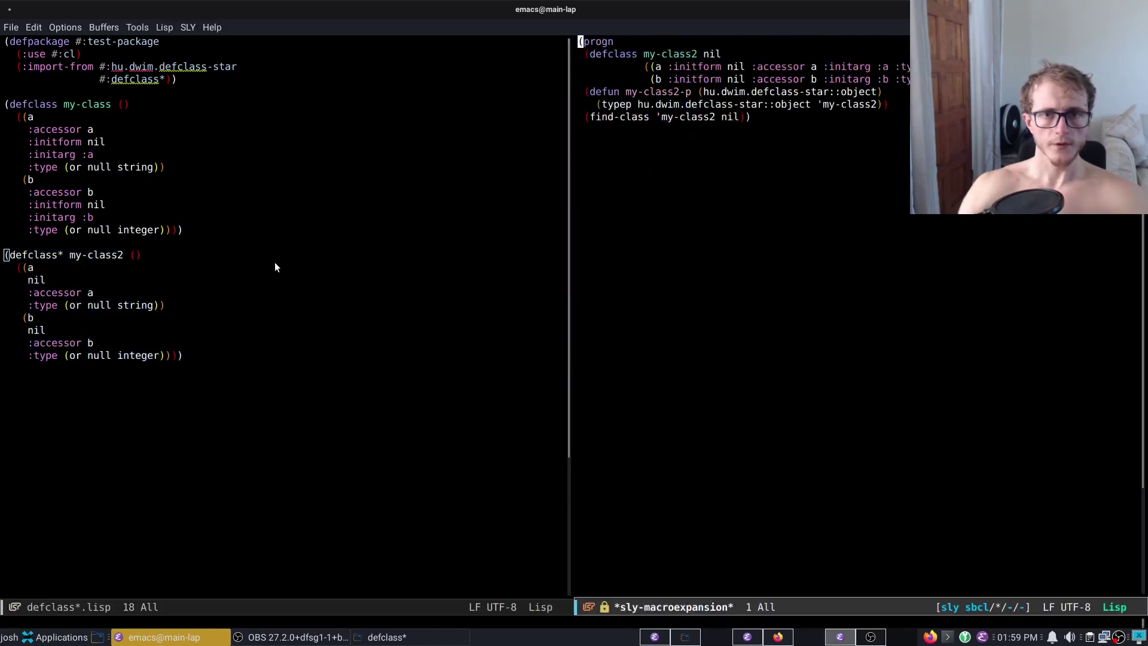
left_click_drag(666, 67, 751, 66)
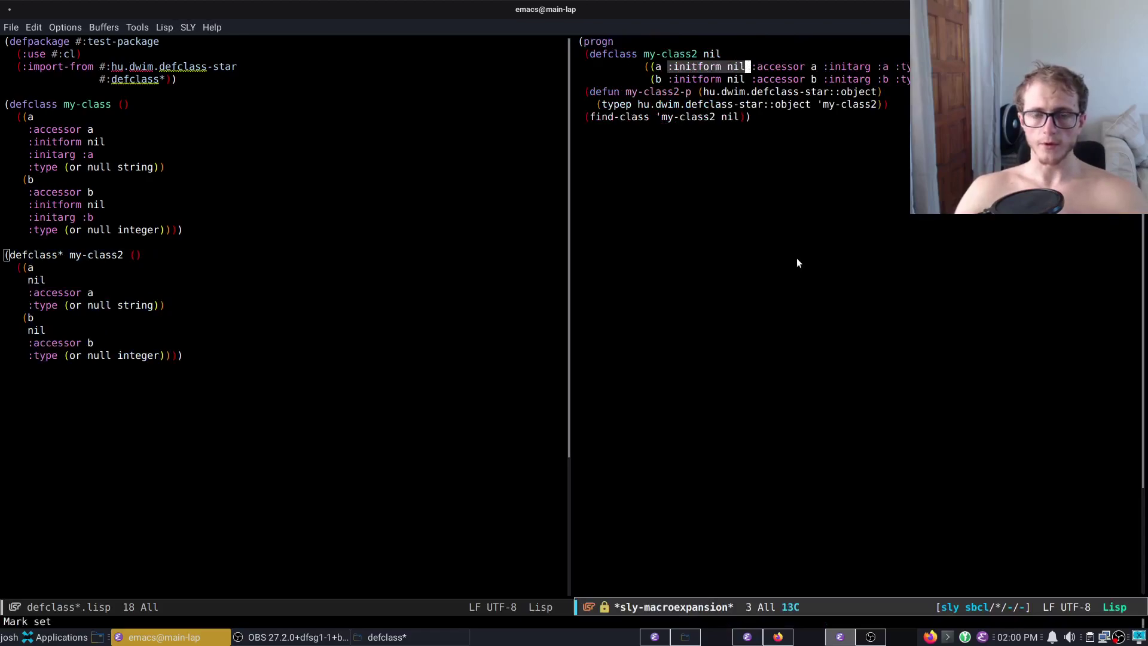
key("q")
Remove the accessor lines from slots a and b, recompile, and expand the form again.
left_click(123, 295)
key("ctrl+a")
key("ctrl+k")
key("ctrl+k")
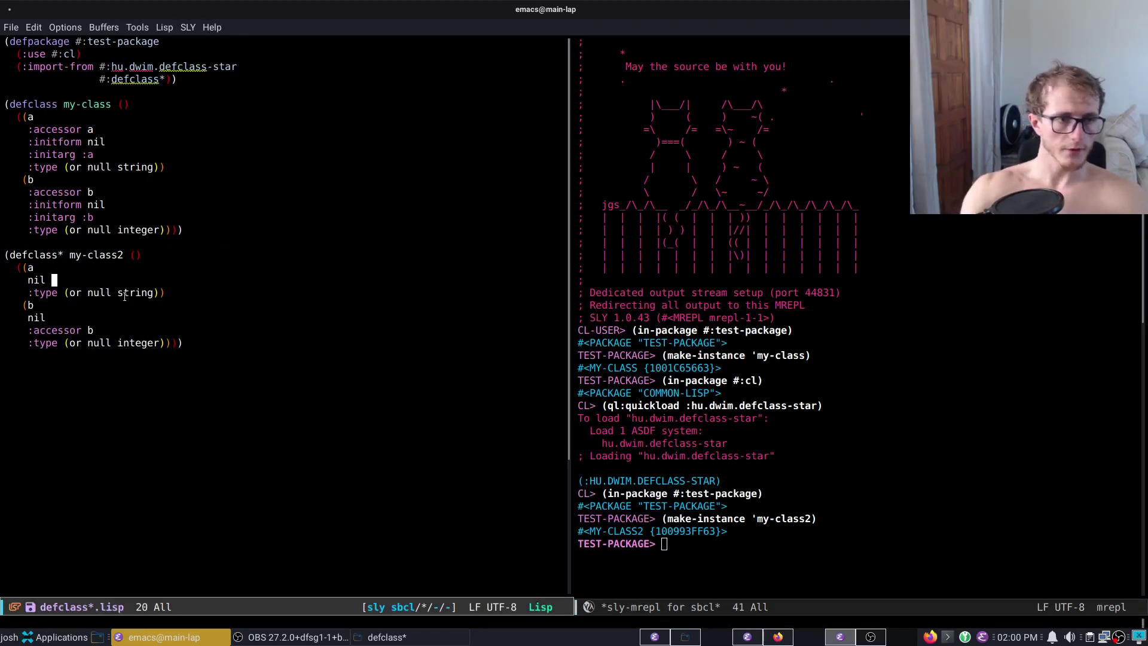
key("Down")
key("Down")
key("Down")
key("ctrl+a")
key("ctrl+k")
key("BackSpace")
key("ctrl+c")
key("ctrl+k")
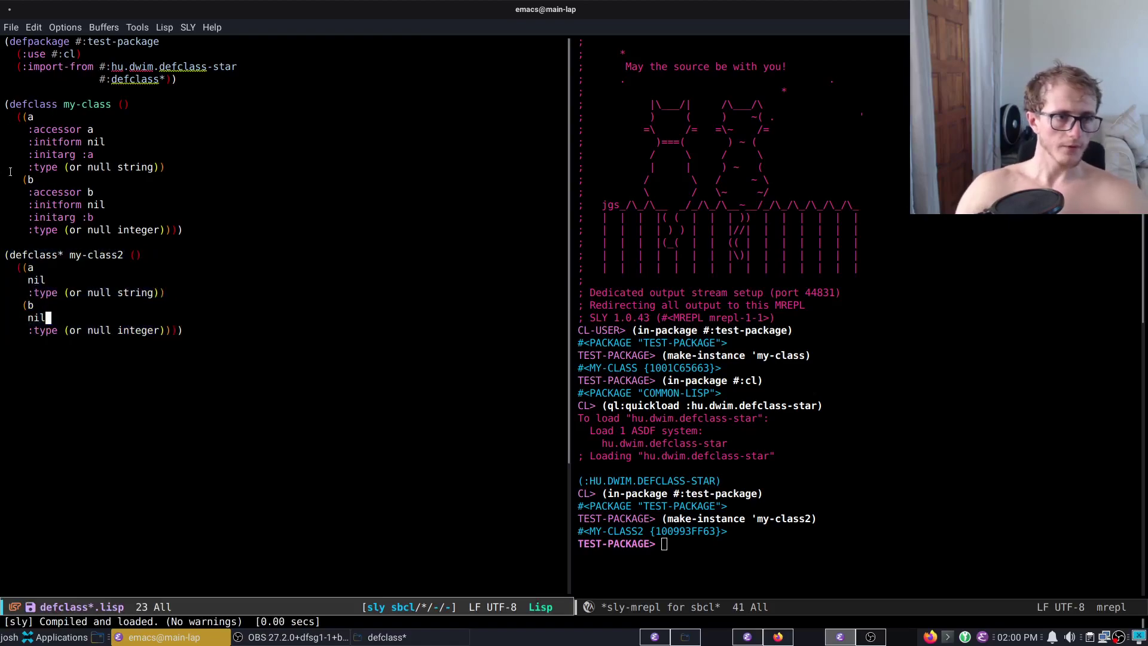
key("Up")
key("Up")
key("Up")
key("ctrl+a")
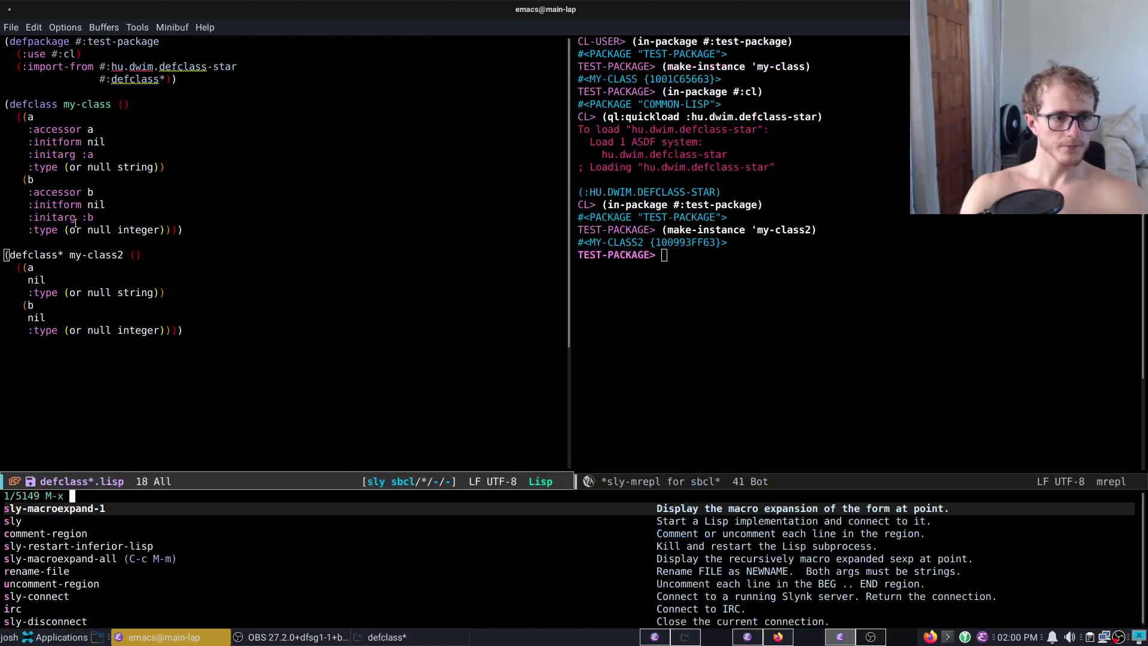
key("Return")
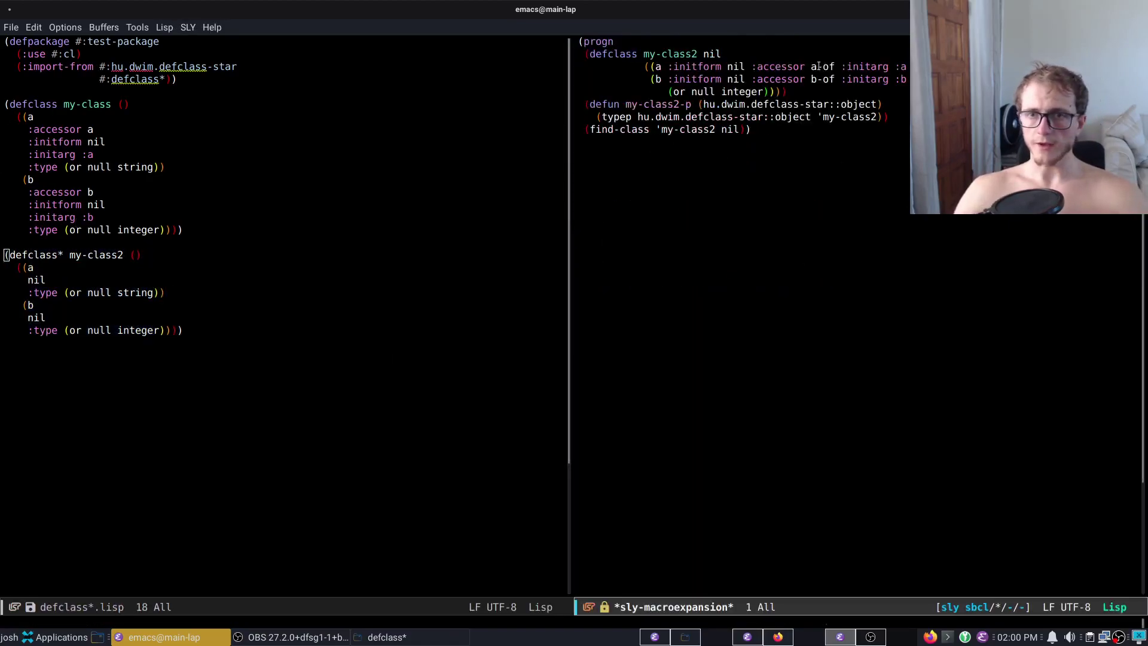
Save the file and add :accessor a and :accessor b to the two slots.
key("ctrl+x")
key("o")
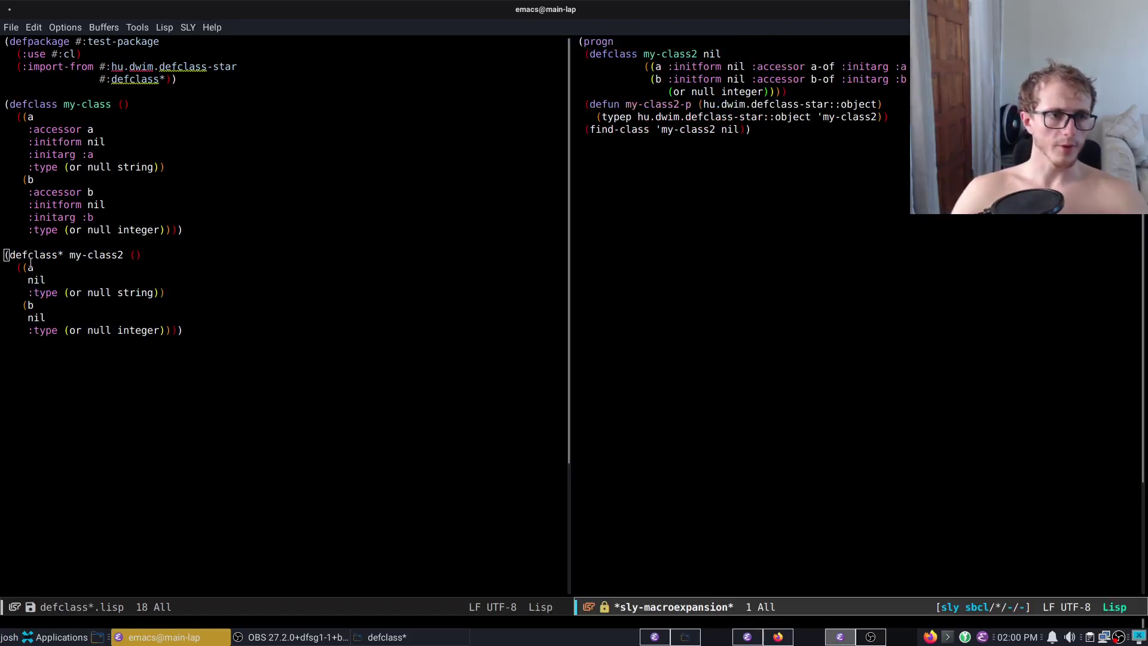
key("ctrl+x")
key("ctrl+s")
left_click(59, 279)
key("Return")
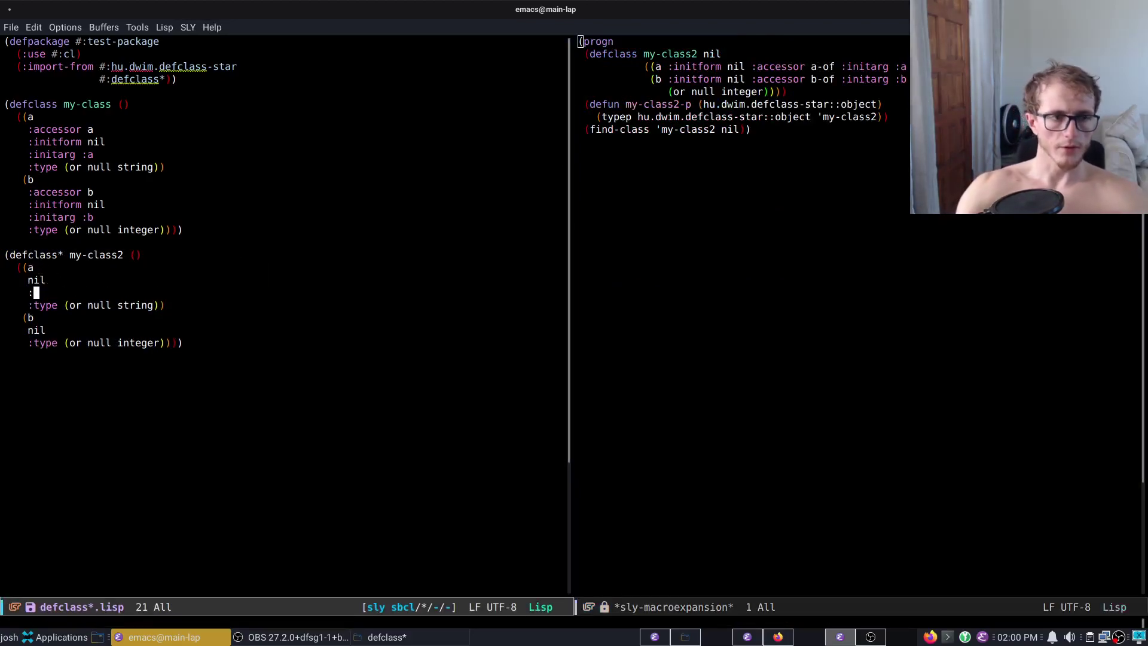
type(":\"")
key("ctrl+slash")
type("ac")
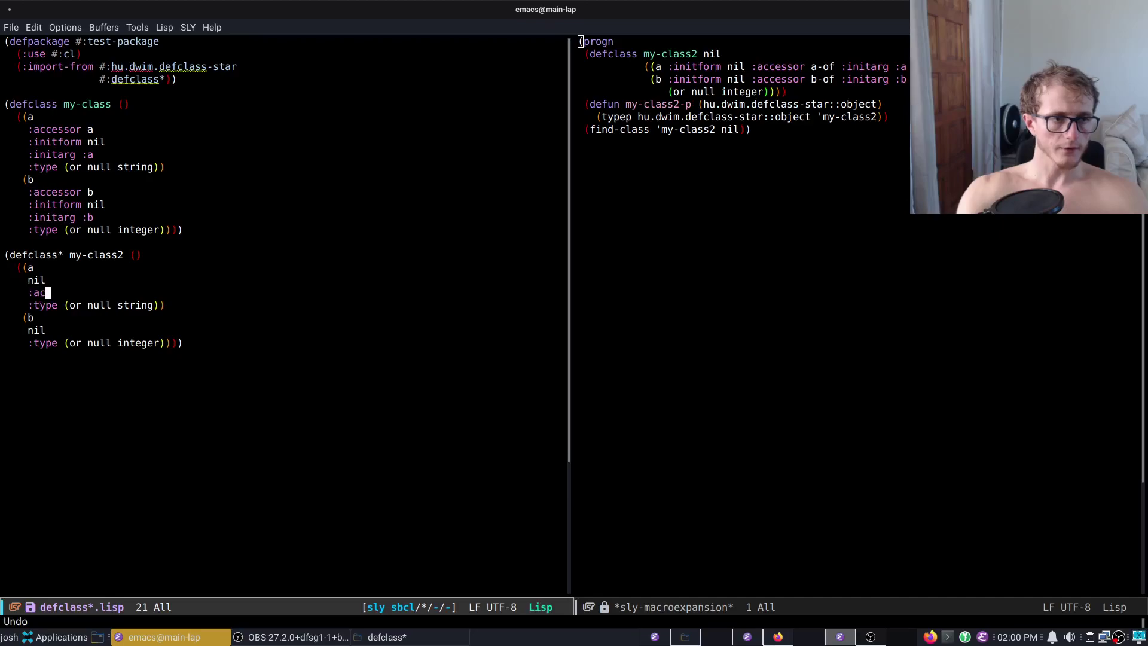
key("ctrl+slash")
key("ctrl+slash")
key("ctrl+slash")
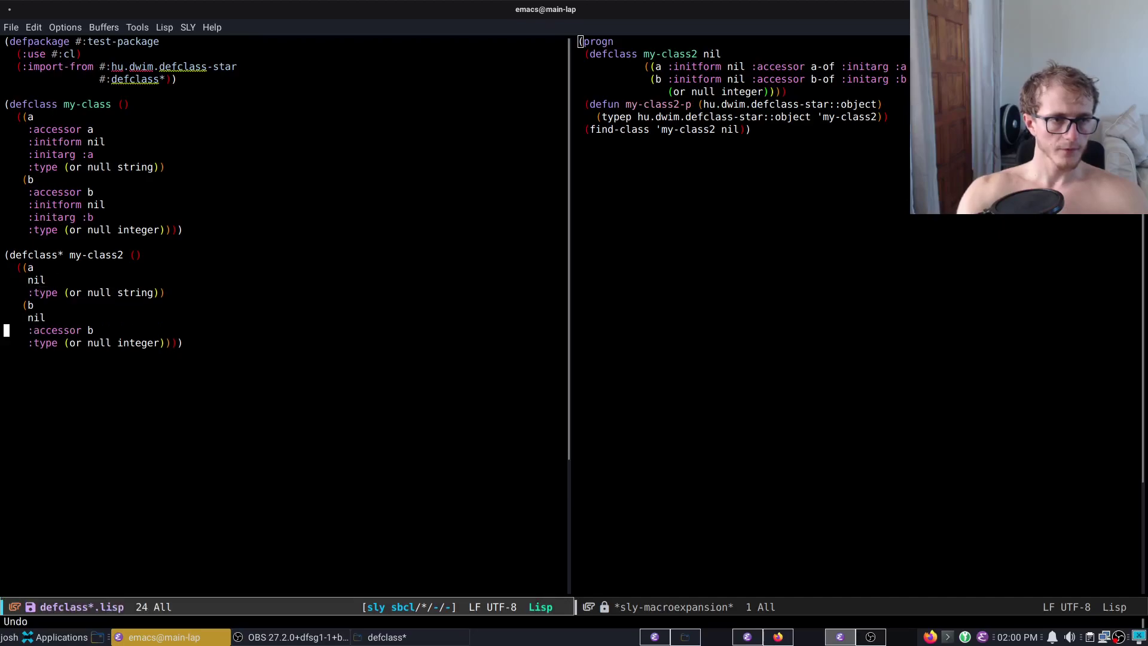
key("ctrl+slash")
Add (:export-class-name-p t) and (:export-slots-name-p t) options and compile, hitting an INITARG-ERROR.
key("Down")
key("Down")
key("Down")
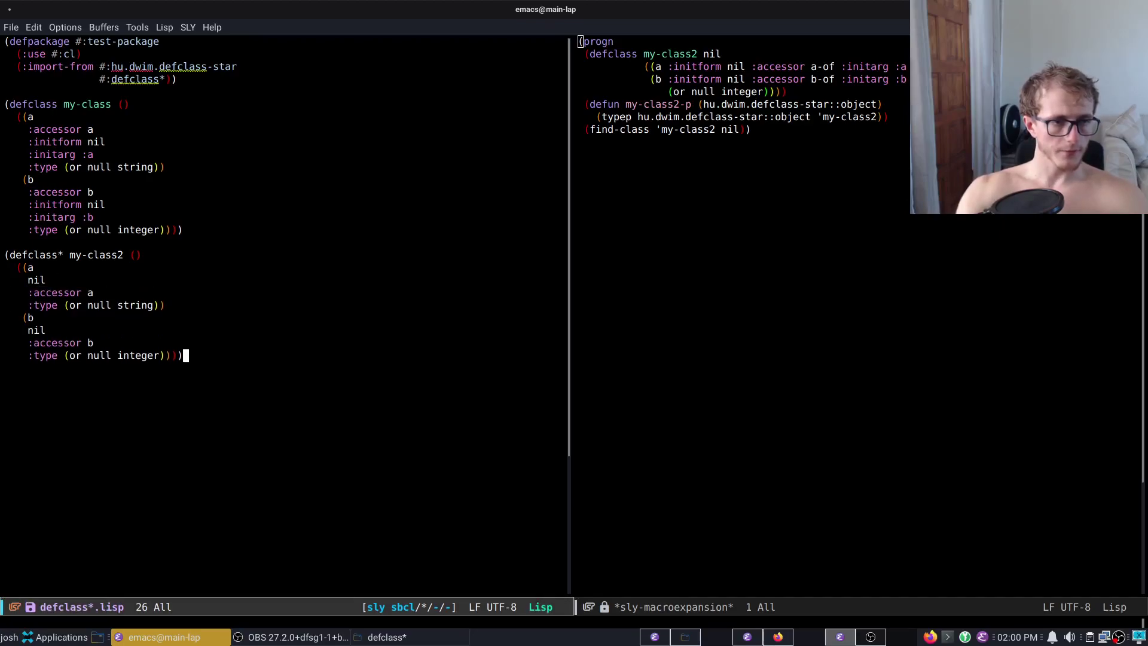
type("))")
key("Return")
type("(:")
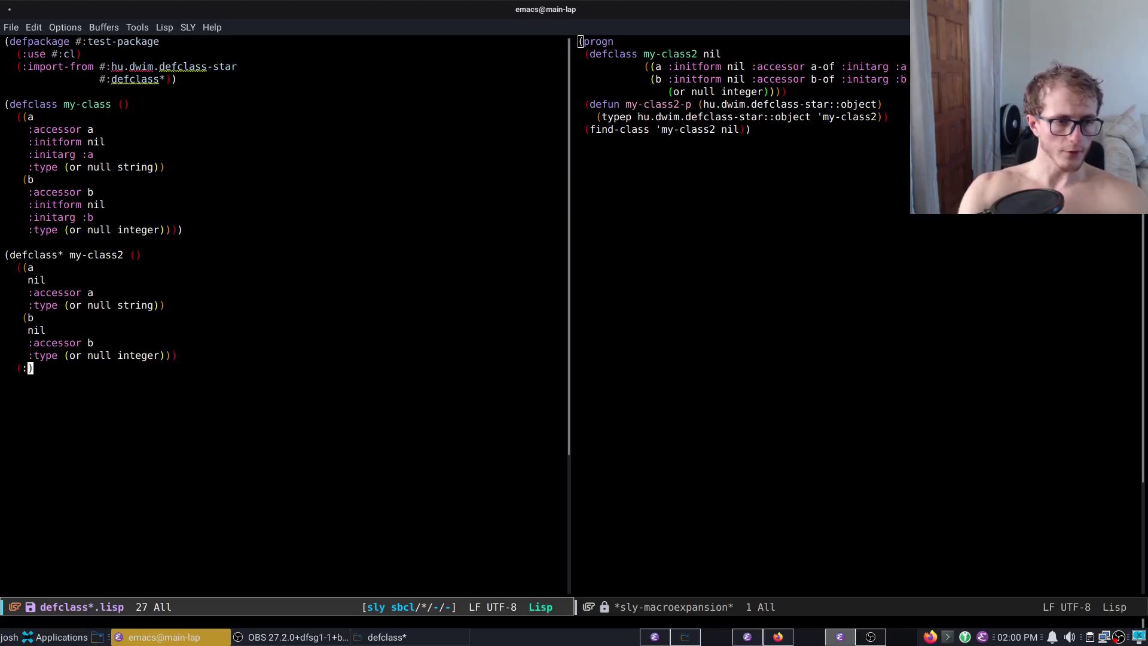
type("a")
key("BackSpace")
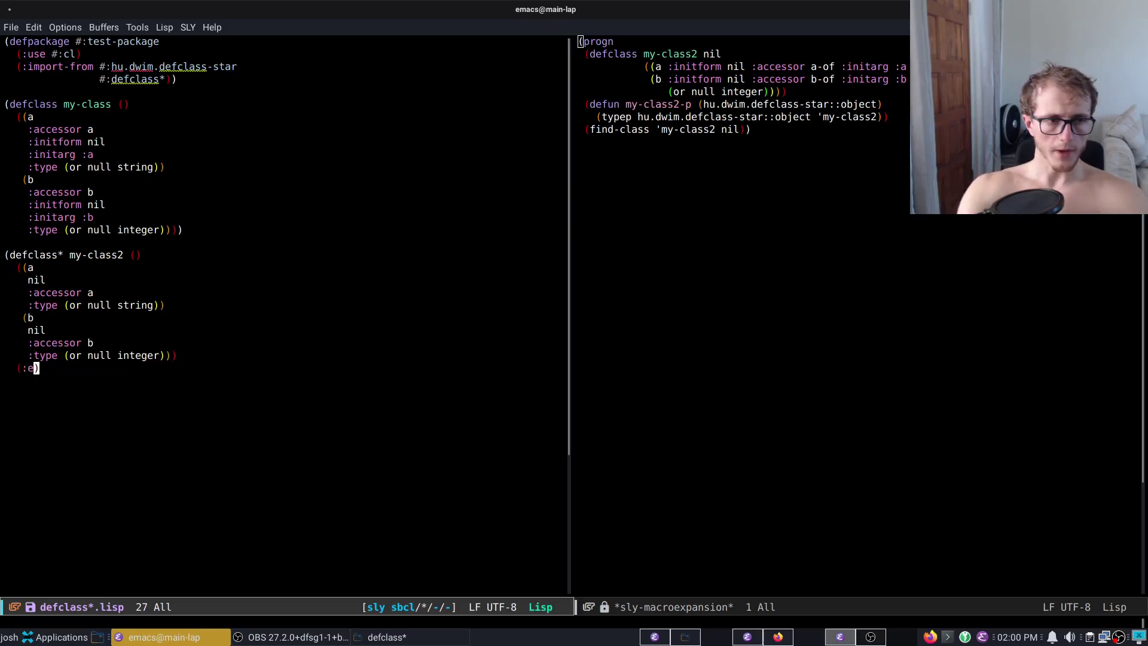
type("export-")
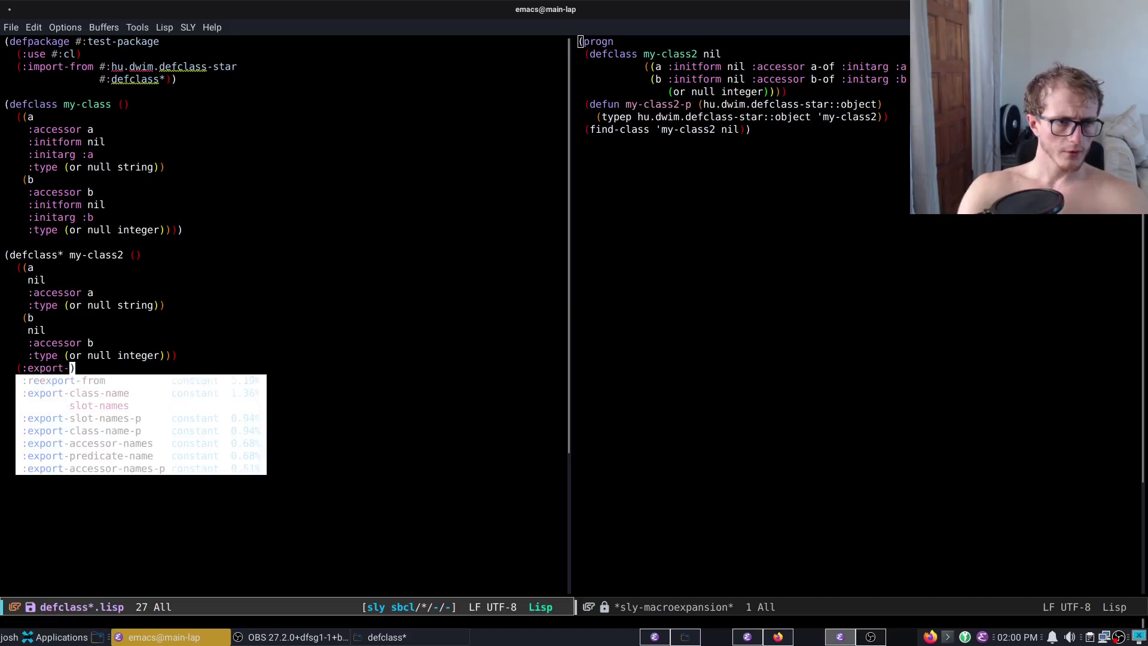
type("slot-names-p t")
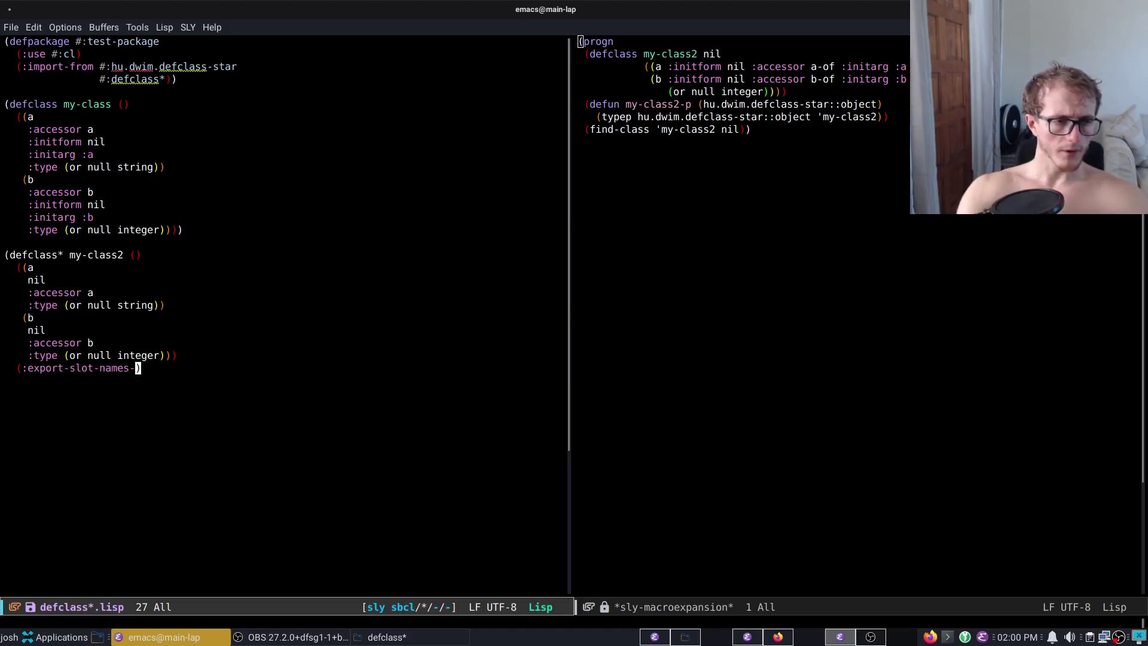
key("alt+BackSpace")
key("alt+BackSpace")
type("class")
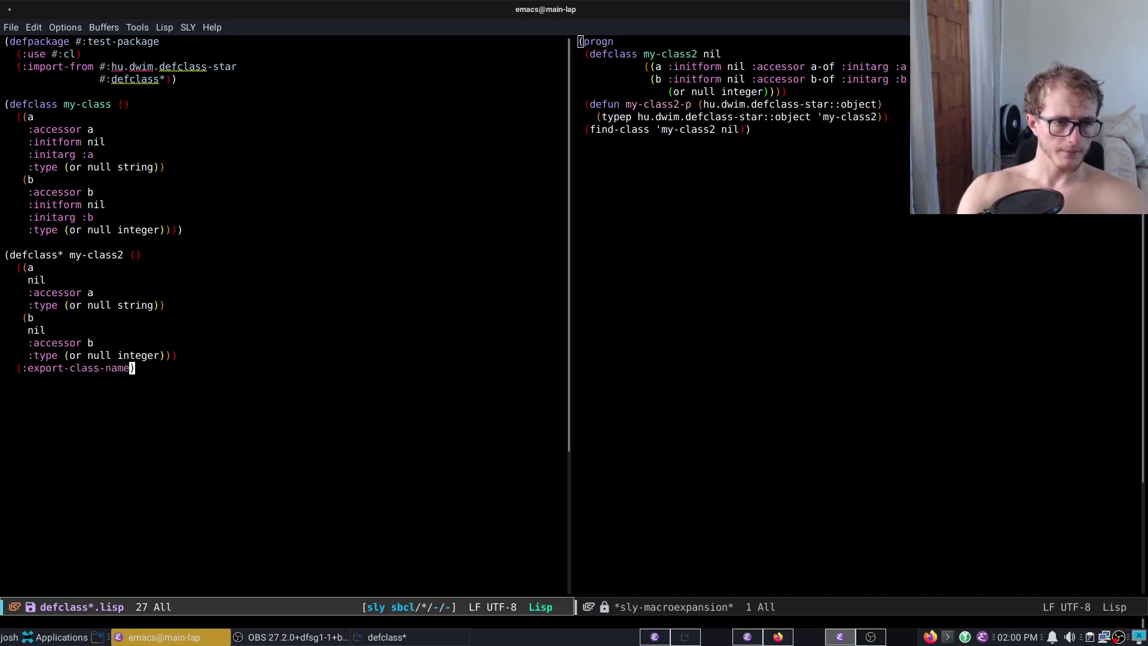
type("-p t")
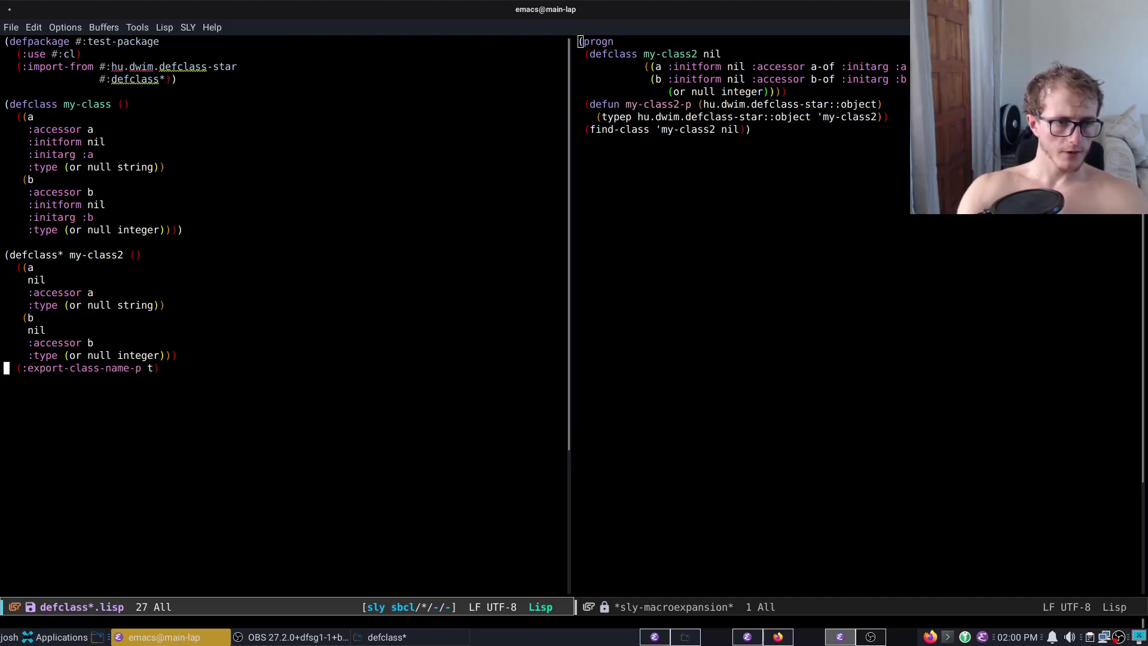
key("Return")
type("(:export-class-name-p t")
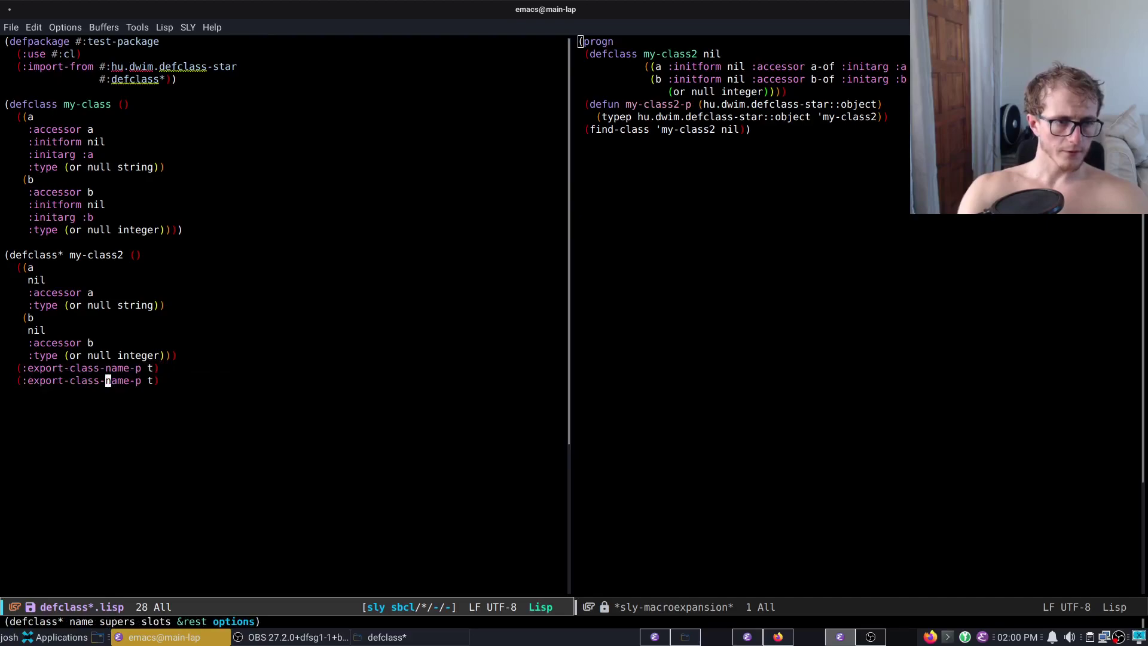
key("alt+BackSpace")
type("slot")
key("End")
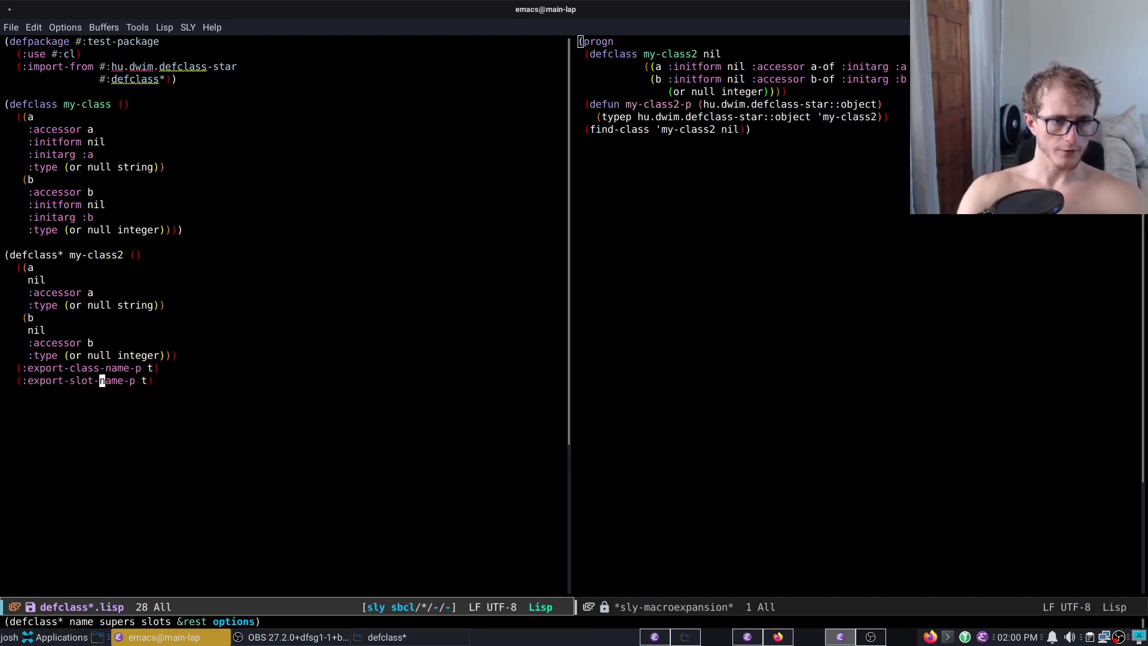
type("s")
key("End")
type("))")
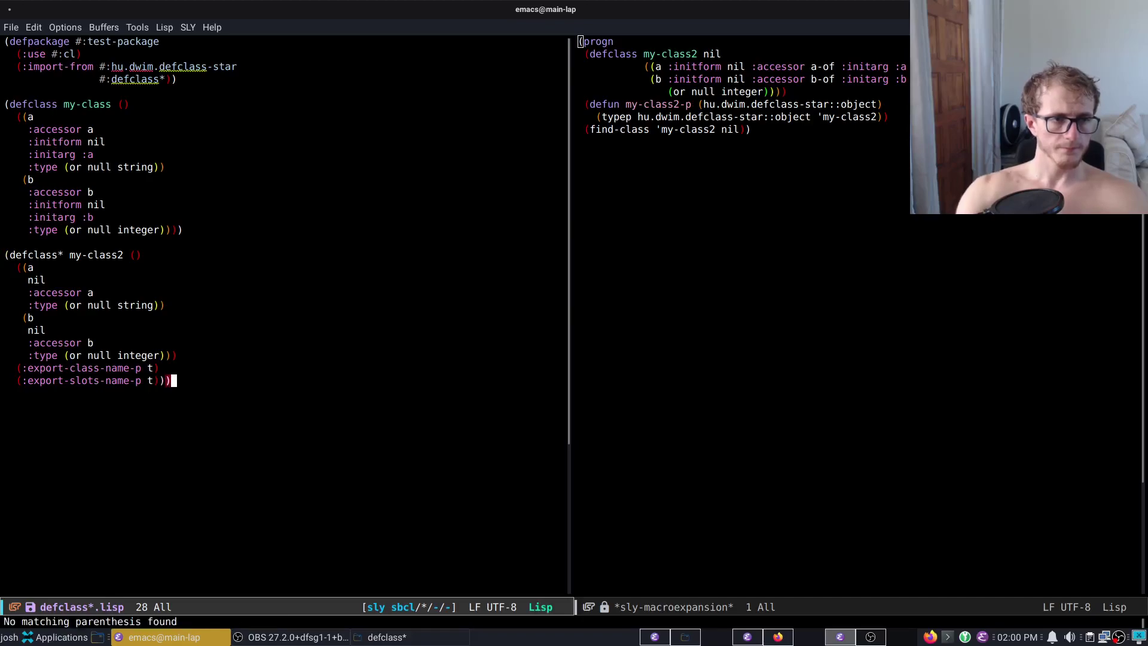
key("ctrl+c")
key("ctrl+c")
Rename the bad option to :export-slot-names-p t using completion and recompile my-class2.
key("q")
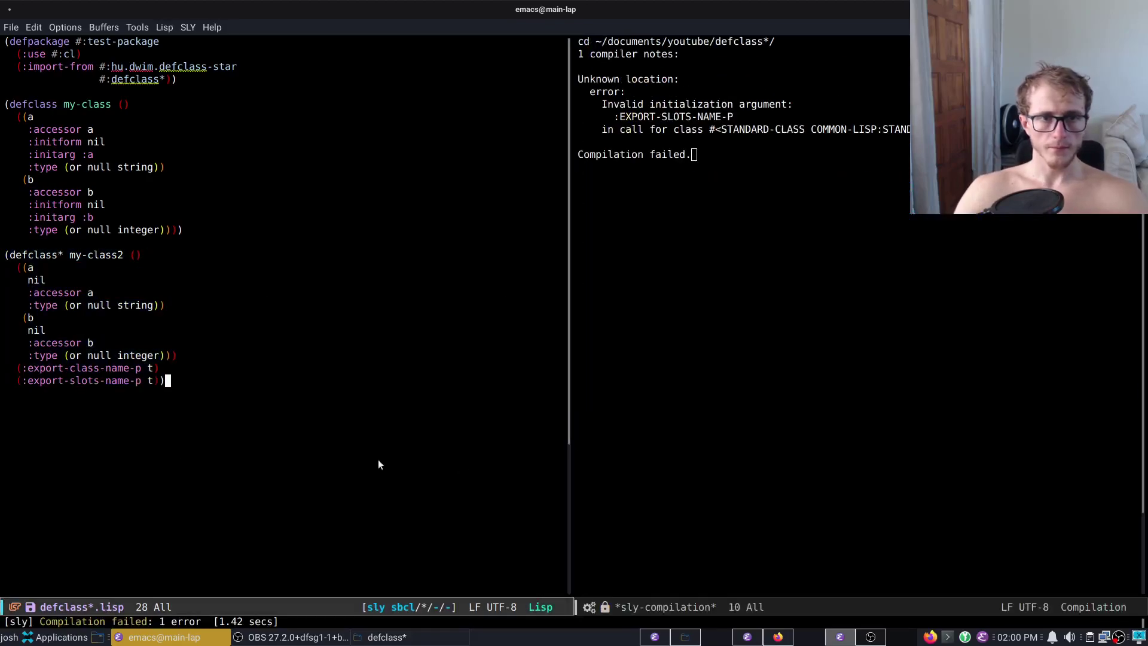
key("Delete")
key("Delete")
key("End")
key("ctrl+c")
key("ctrl+c")
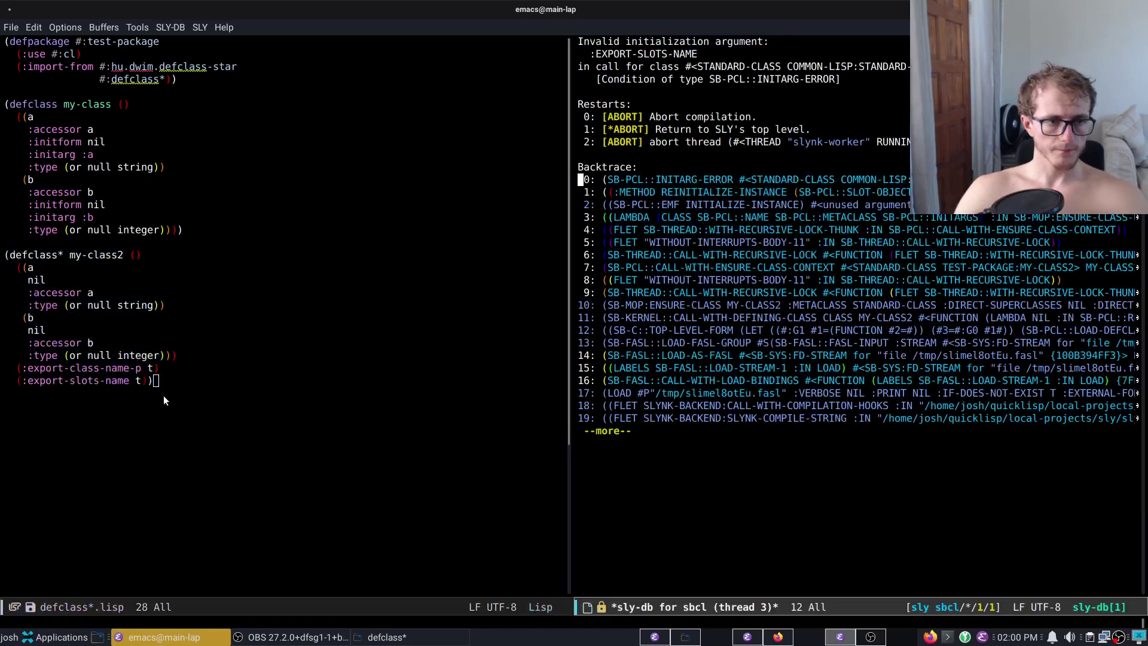
key("q")
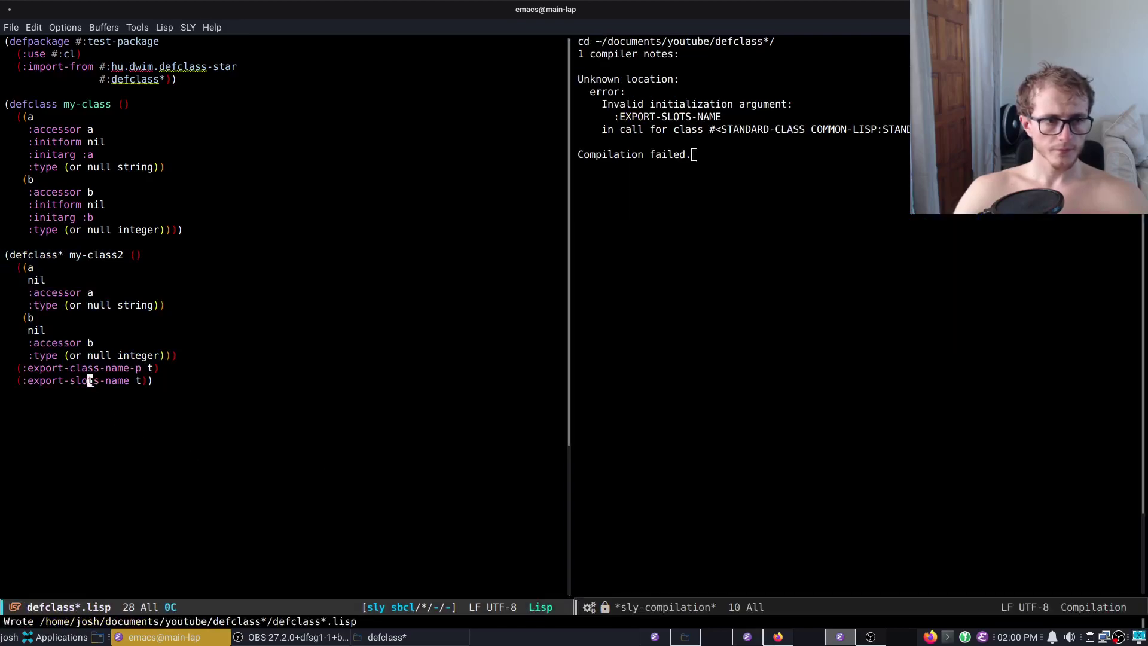
key("Left")
key("alt+BackSpace")
key("alt+BackSpace")
key("alt+BackSpace")
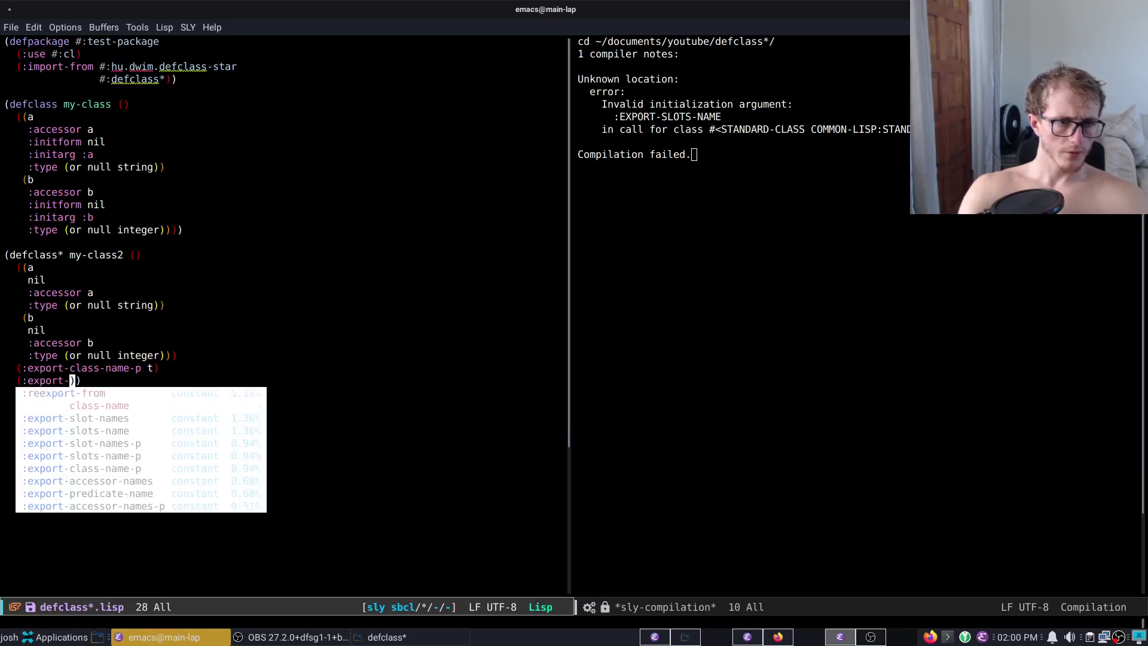
key("Down")
key("Return")
type("-p t")
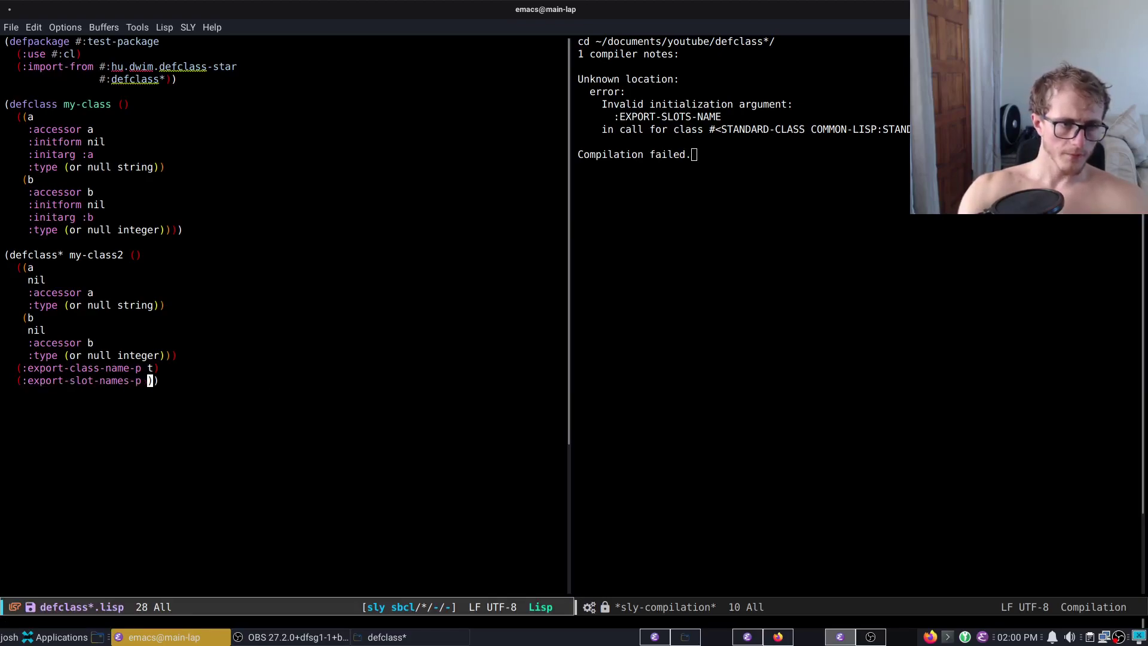
key("ctrl+c")
key("ctrl+k")
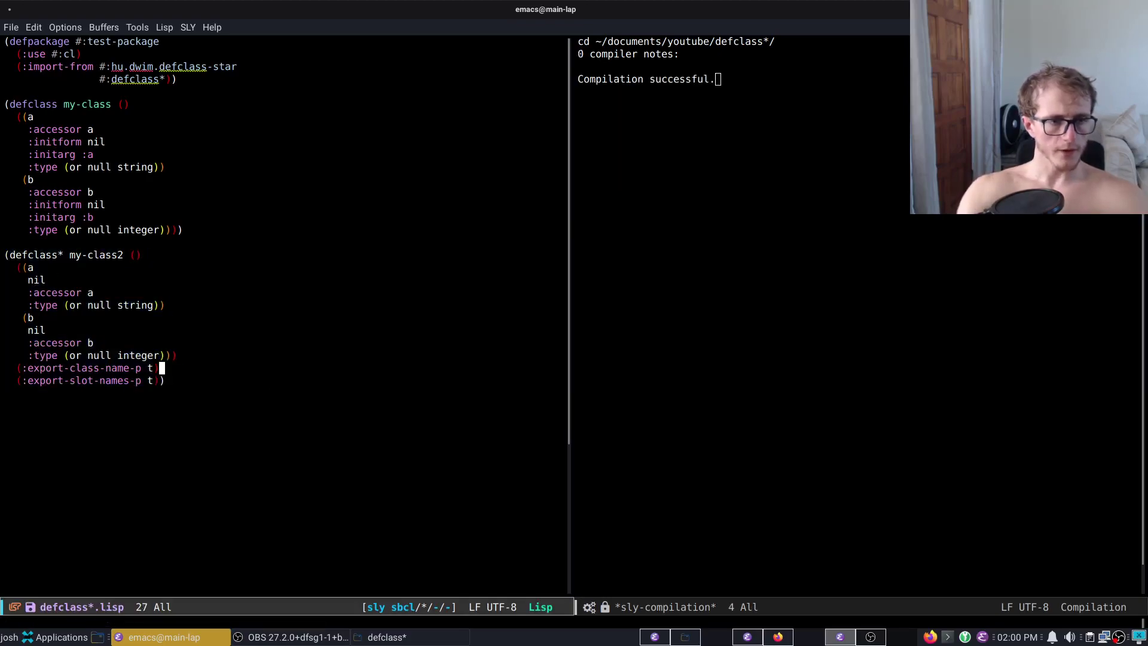
Show the one-level macro expansion (sly-macroexpand-1) of the my-class2 defclass* form.
key("Up")
key("Up")
key("Home")
key("alt+x")
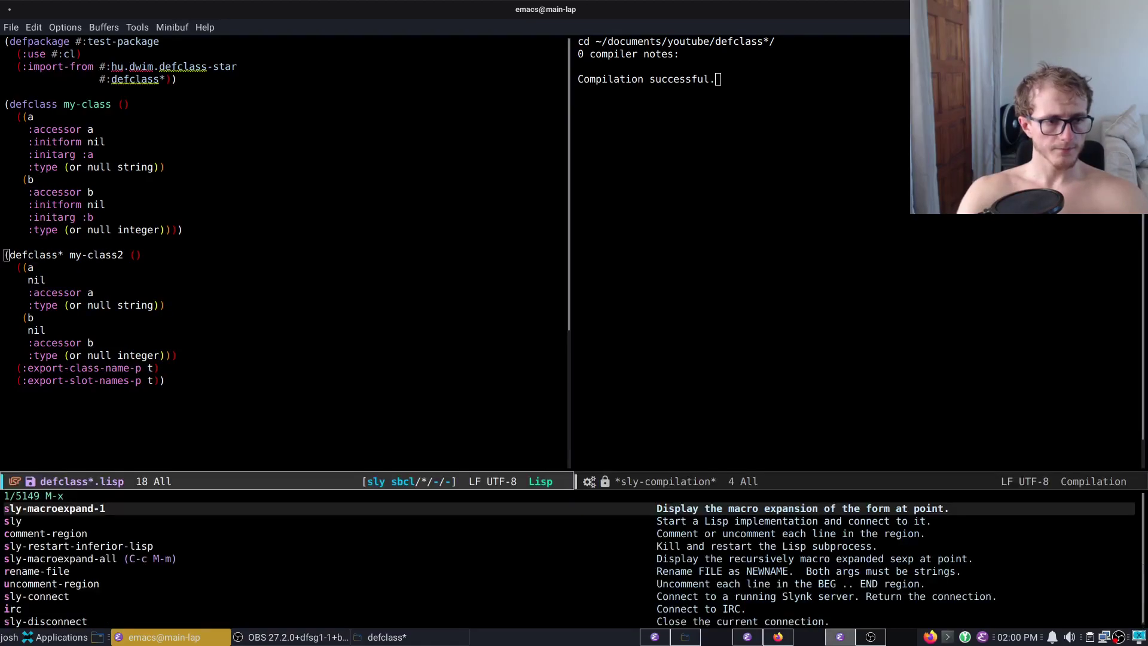
key("Return")
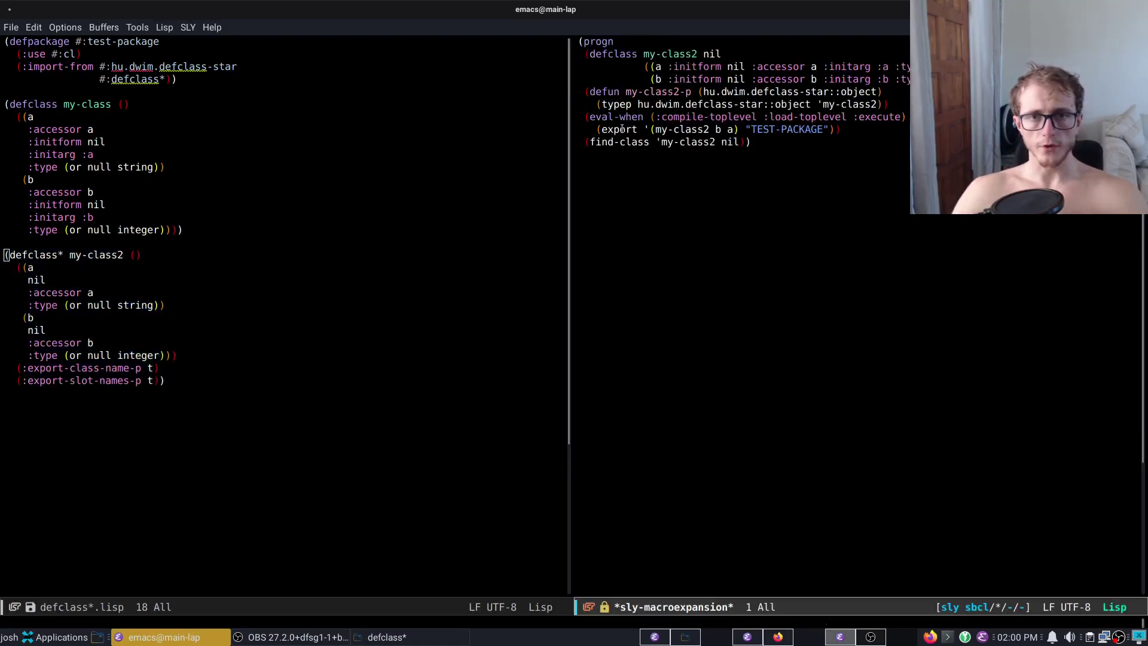
Step through the expansion's export list, which exports my-class2, b and a to TEST-PACKAGE.
left_click(657, 129)
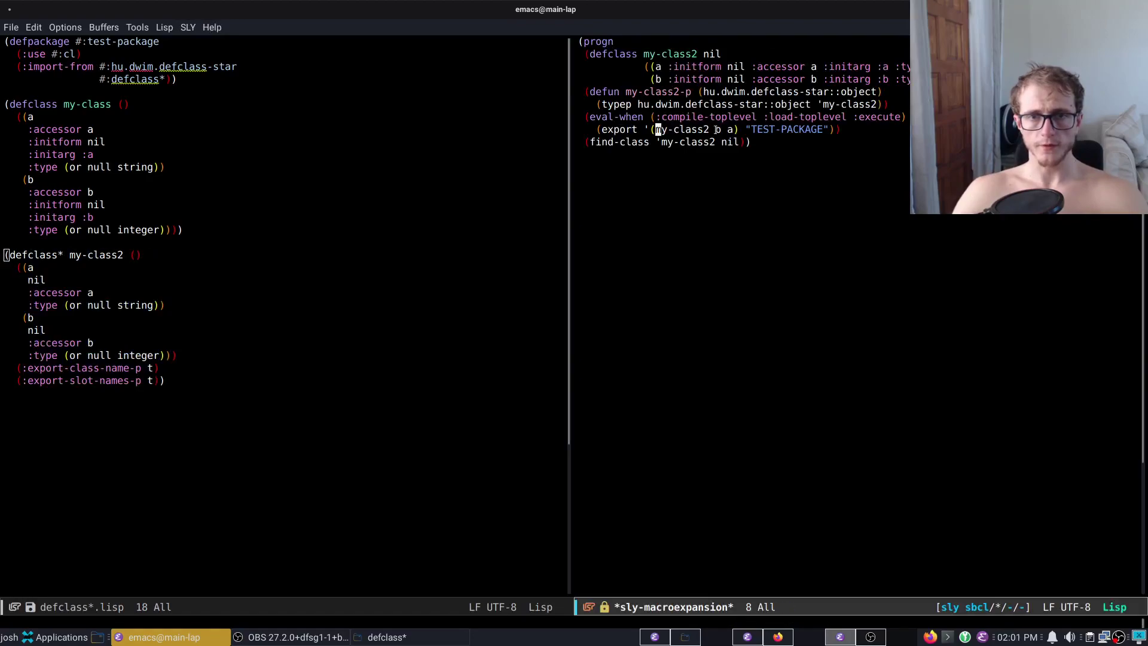
key("ctrl+space")
key("alt+f")
key("ctrl+g")
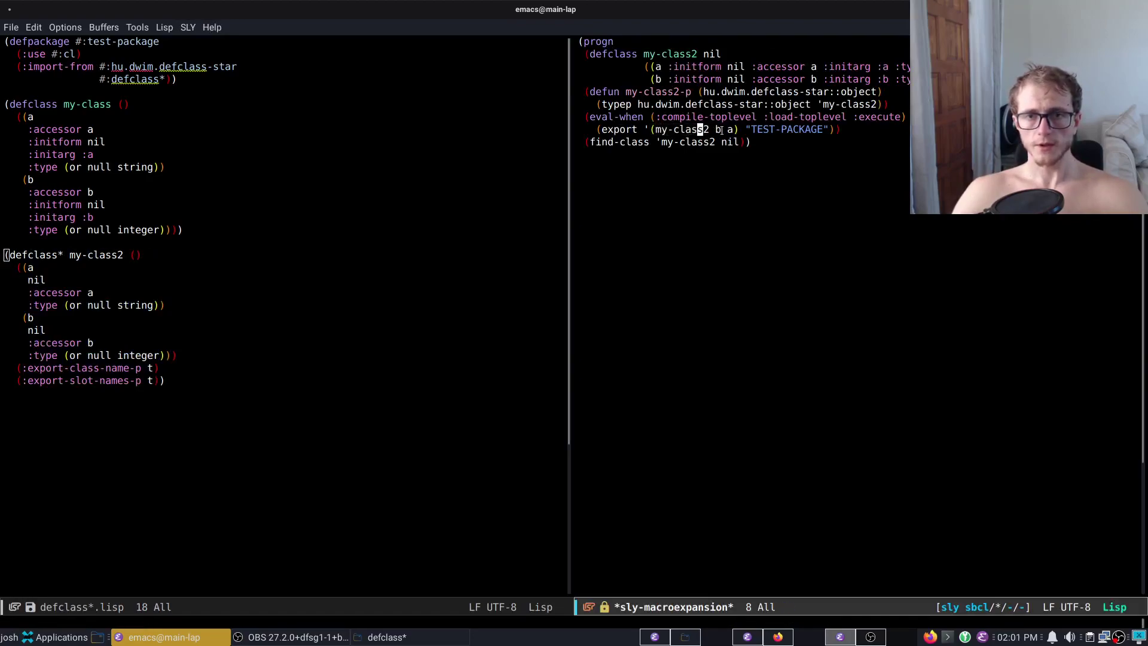
key("alt+f")
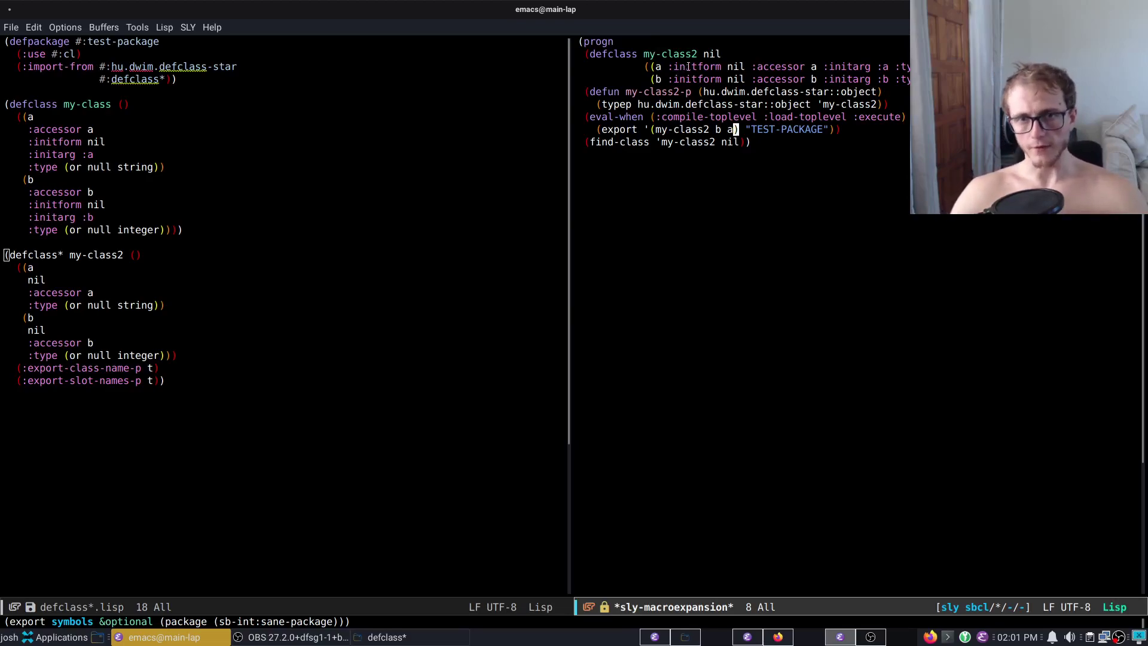
Add a :export-accessor-names-p t option line to my-class2, using completion.
left_click(164, 381)
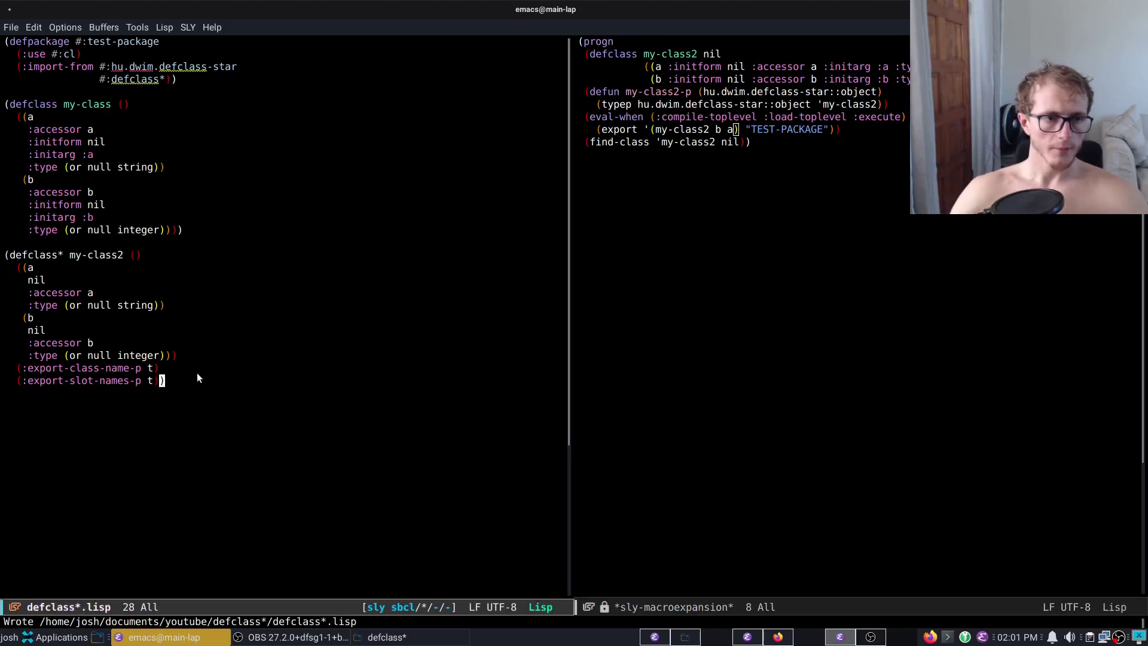
key("Return")
type("(:e")
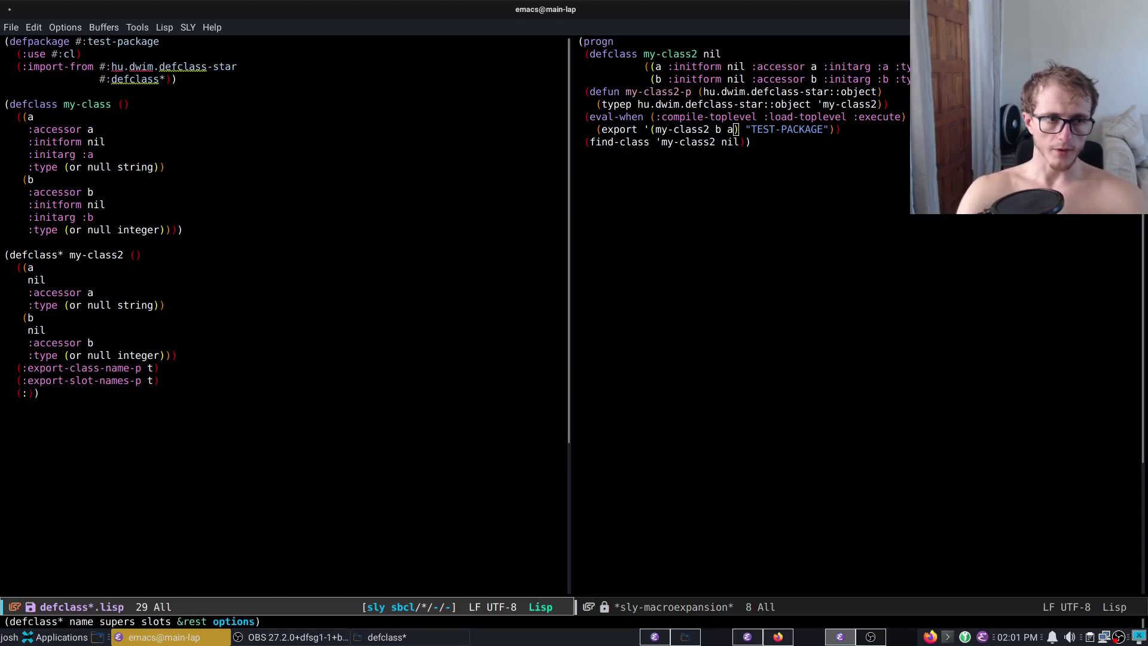
type("xport-")
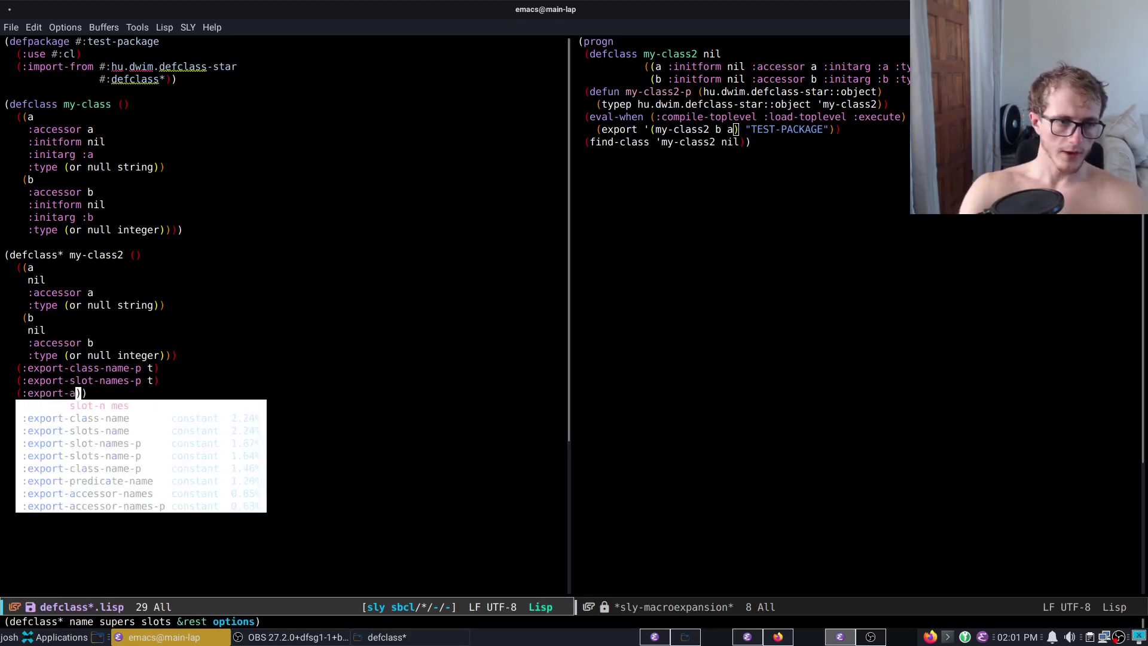
type("acc")
key("Tab")
type("t")
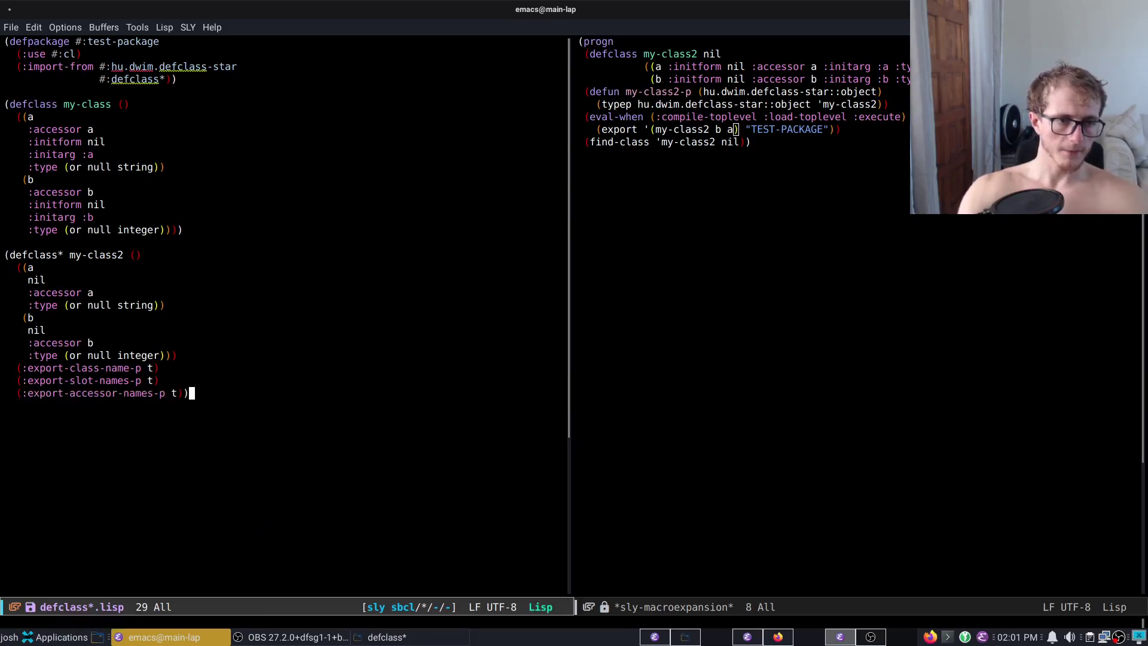
key("Right")
key("Right")
Compile my-class2 and re-expand it, now exporting my-class2, b, b, a, a.
key("ctrl+c")
key("ctrl+c")
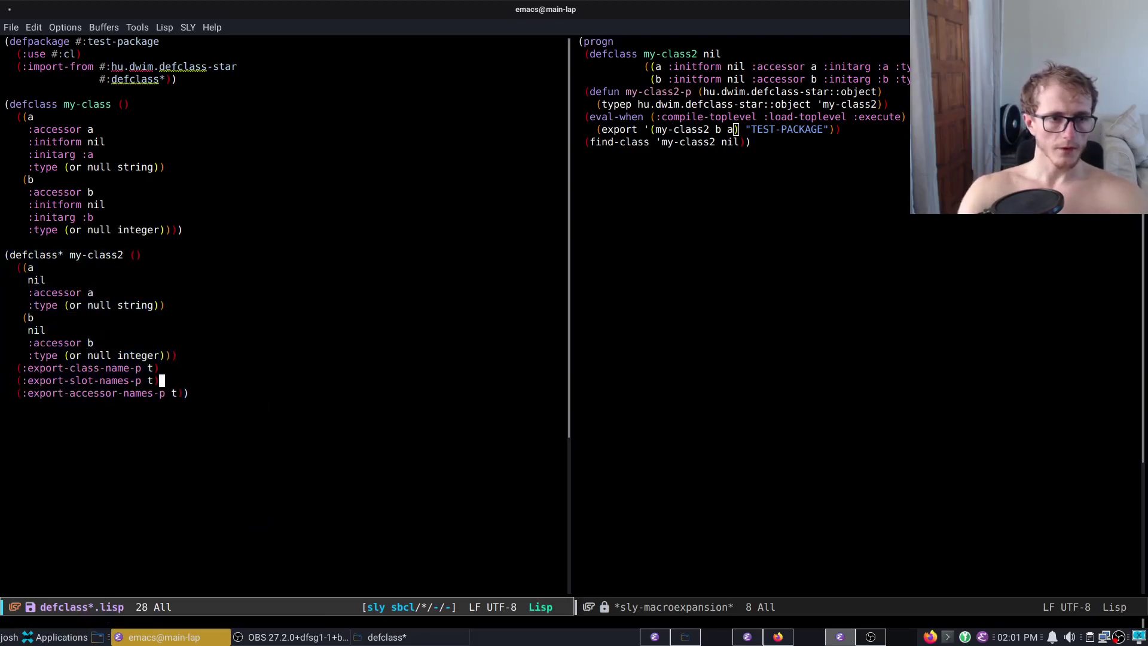
key("Up")
key("Up")
key("Up")
key("ctrl+alt+u")
key("alt+x")
key("Return")
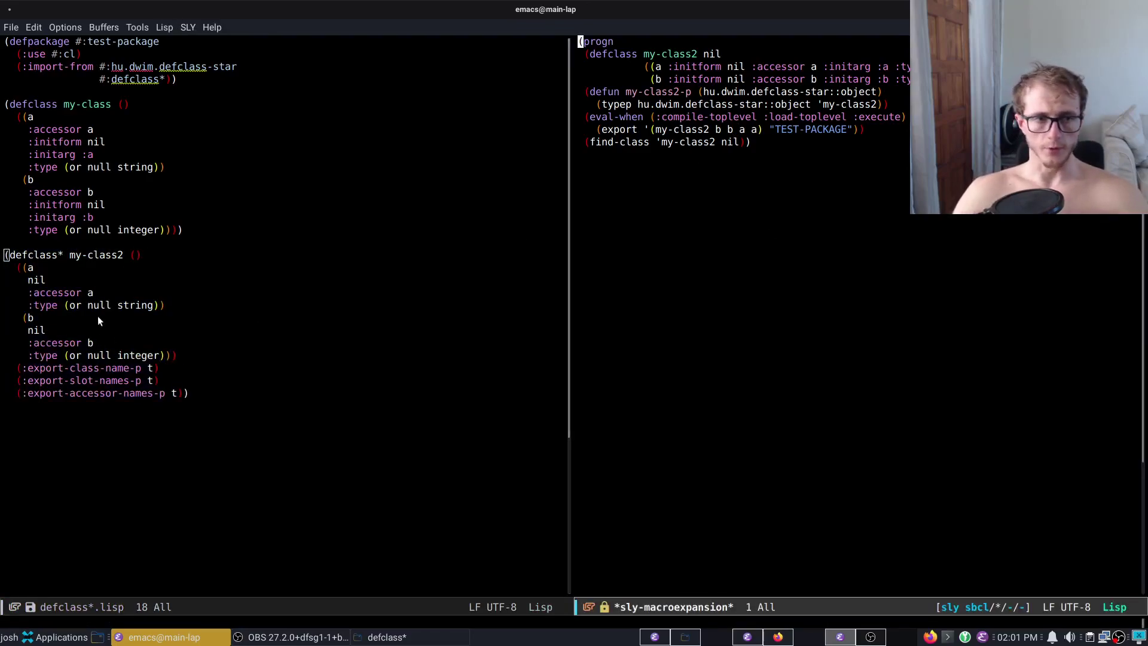
Save the file and delete the ':accessor a' and ':accessor b' slot lines.
key("ctrl+x")
key("ctrl+s")
left_click(109, 291)
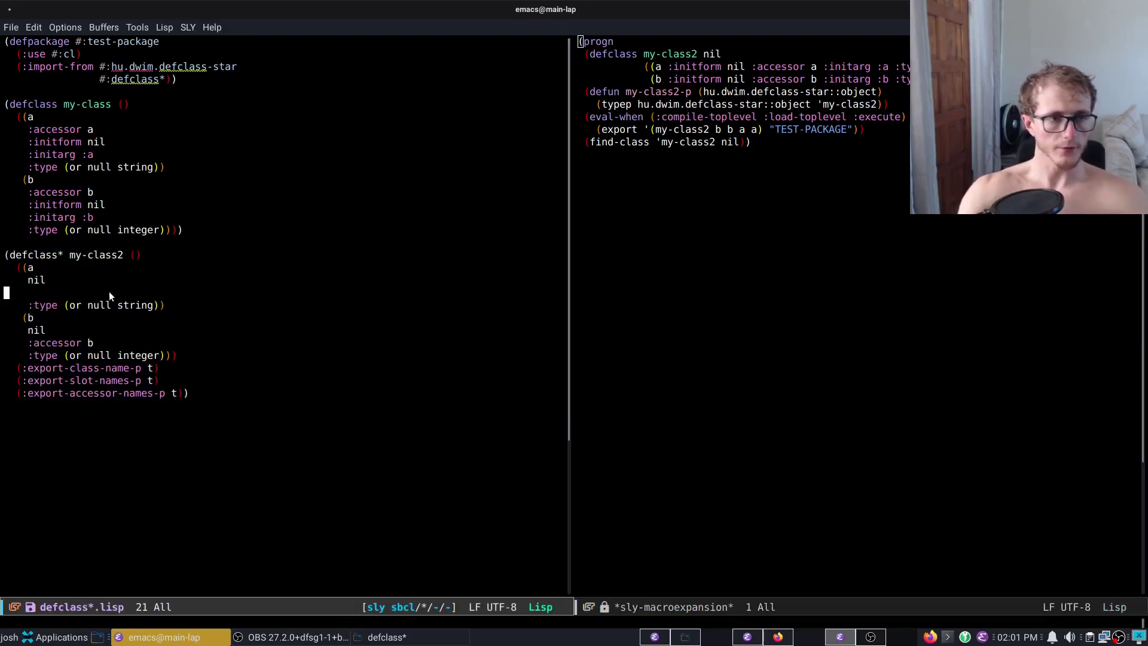
key("ctrl+a")
key("ctrl+k")
key("ctrl+k")
key("Down")
key("Down")
key("Down")
key("ctrl+a")
key("ctrl+k")
key("ctrl+k")
Recompile my-class2 and macroexpand it to confirm it exports a-of and b-of.
key("ctrl+c")
key("ctrl+c")
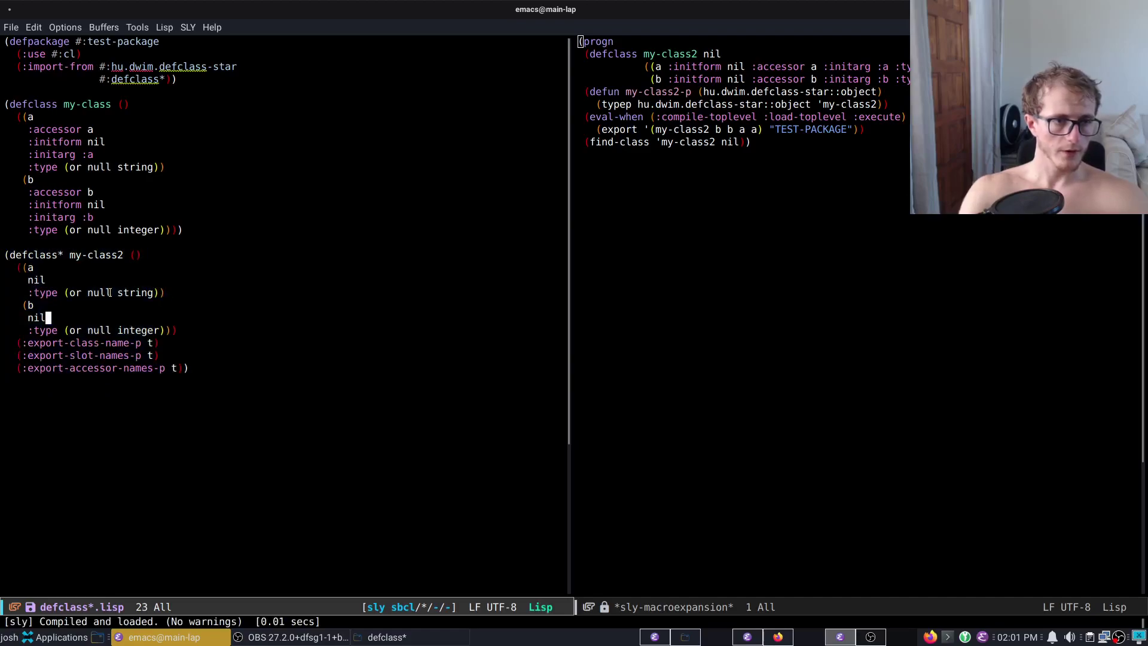
key("Up")
key("Up")
key("Up")
key("Up")
key("Up")
key("ctrl+a")
key("alt+x")
key("Return")
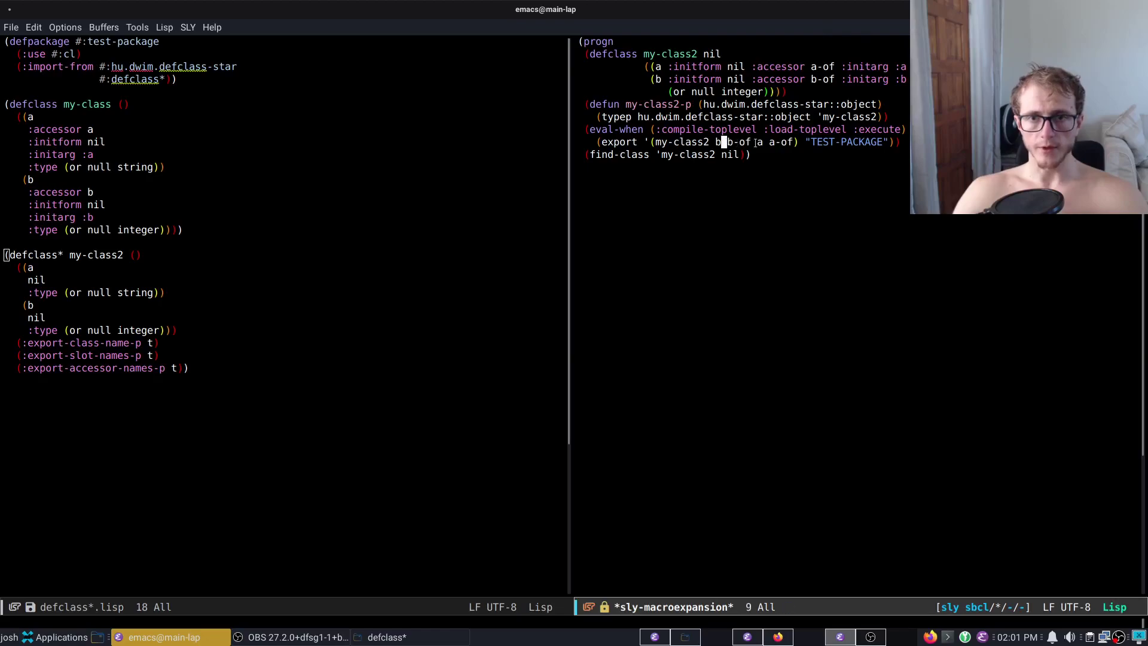
Compile the whole source file successfully with C-c C-k.
key("Down")
key("ctrl+x")
key("o")
key("ctrl+c")
key("ctrl+c")
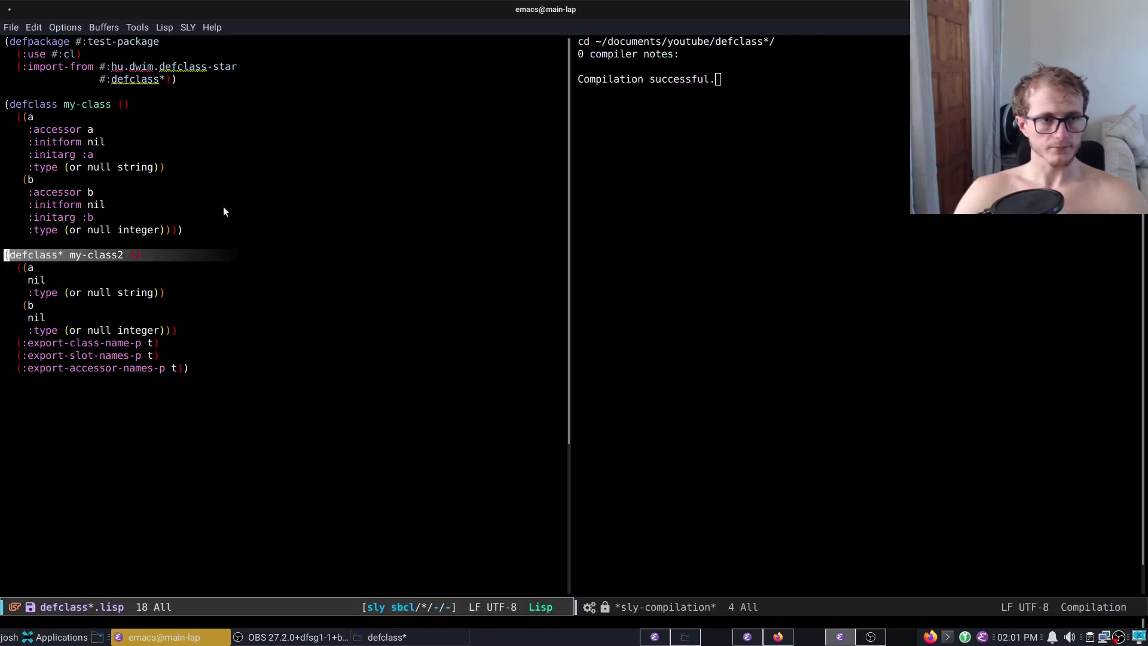
left_click(247, 80)
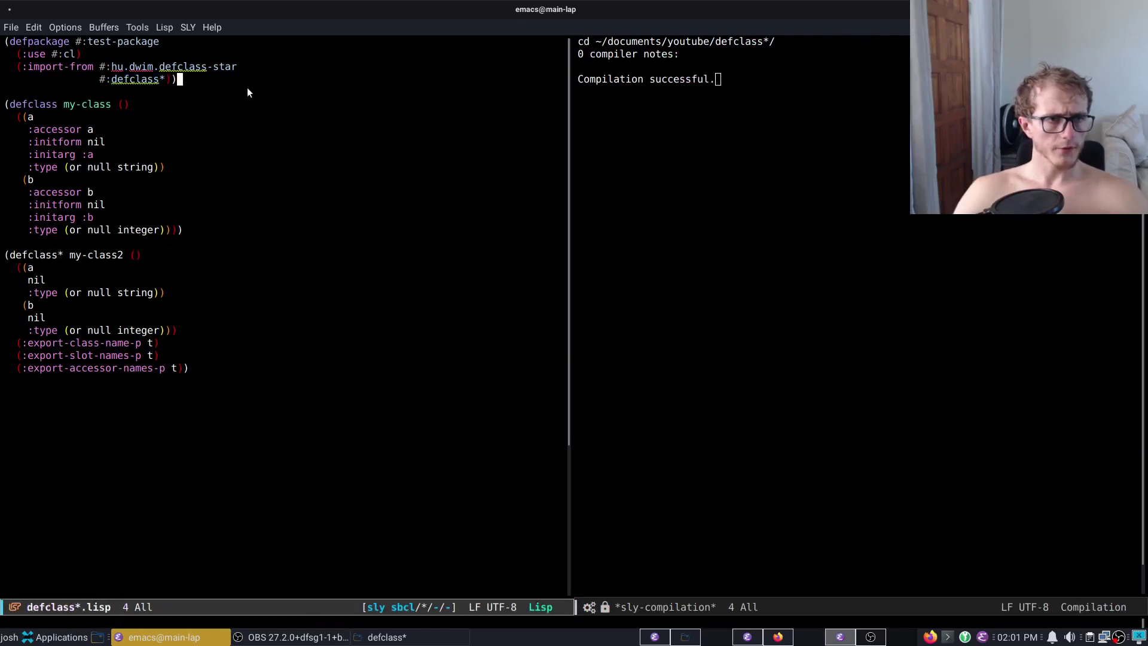
Switch the other pane to *sly-mrepl* and evaluate (in-package #:cl).
key("ctrl+x")
key("o")
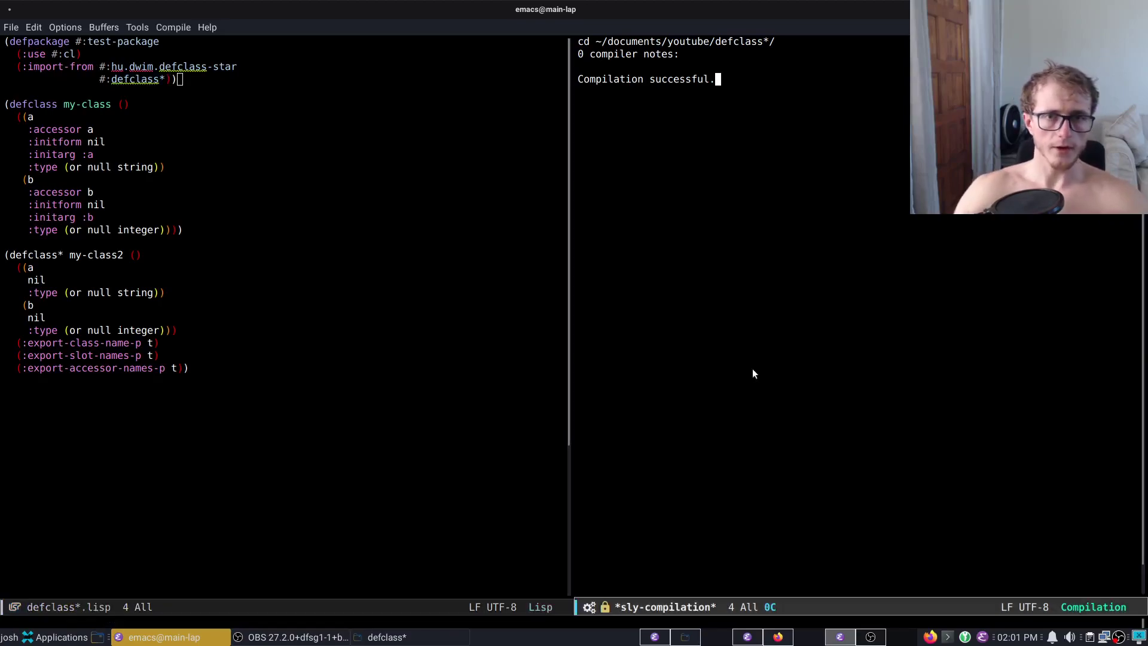
key("ctrl+x")
key("b")
key("Return")
type("(in")
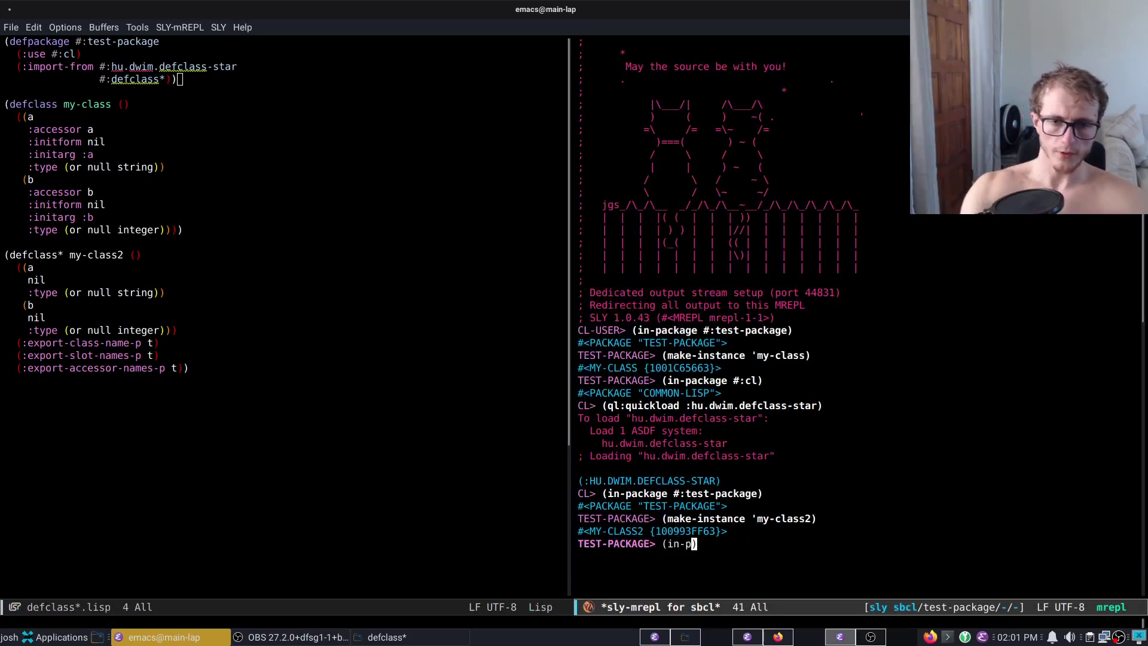
type("-package #:")
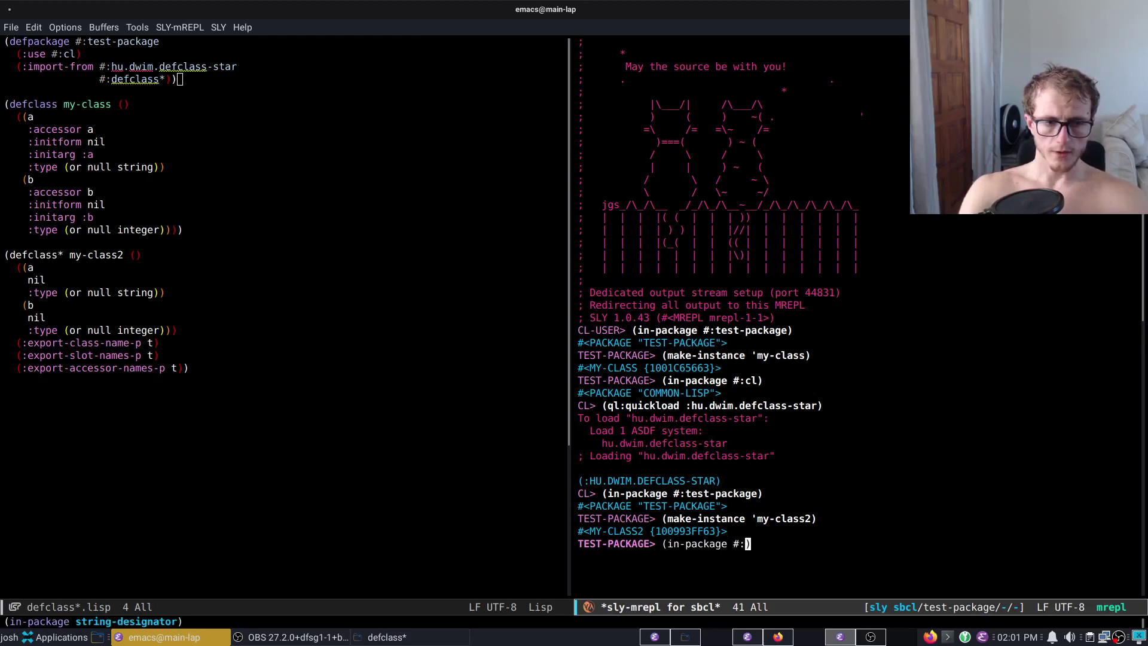
type("cl")
key("Return")
type("(")
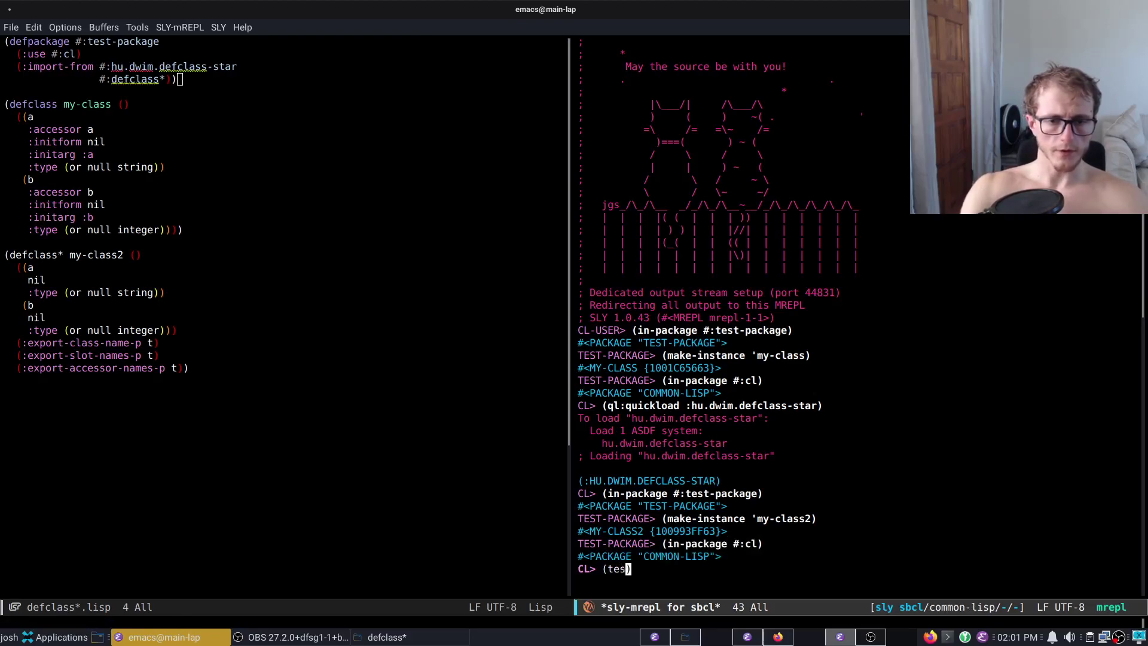
type("test-package:a")
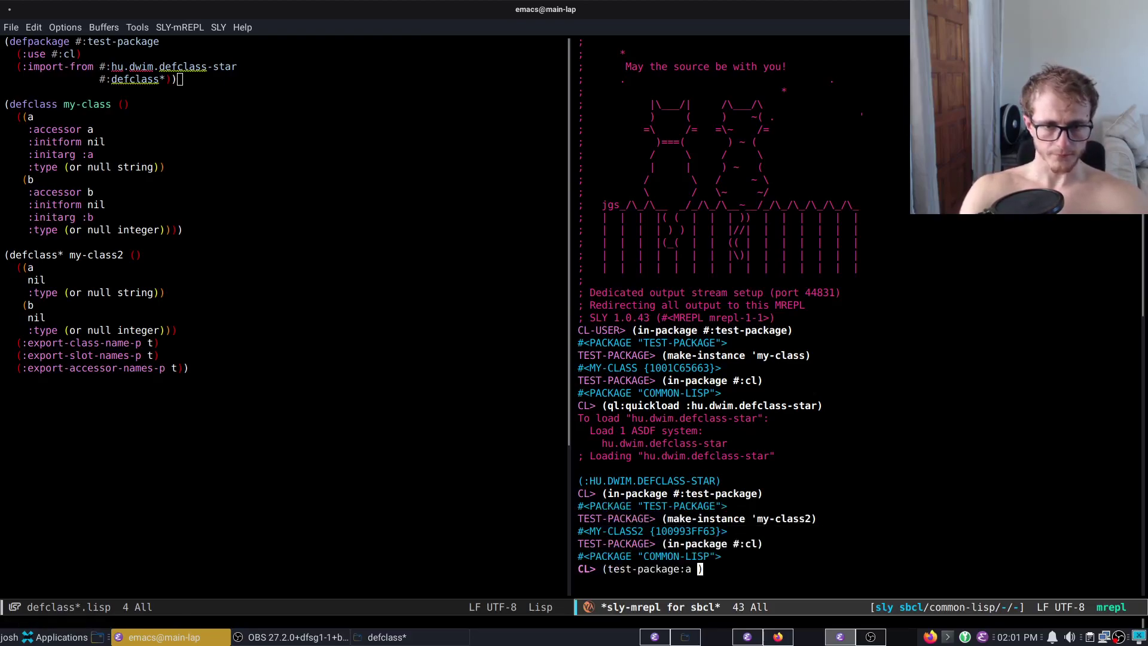
Evaluate (make-instance 'test-package:my-class2) in the REPL, completing the class name.
key("BackSpace")
key("BackSpace")
key("BackSpace")
key("BackSpace")
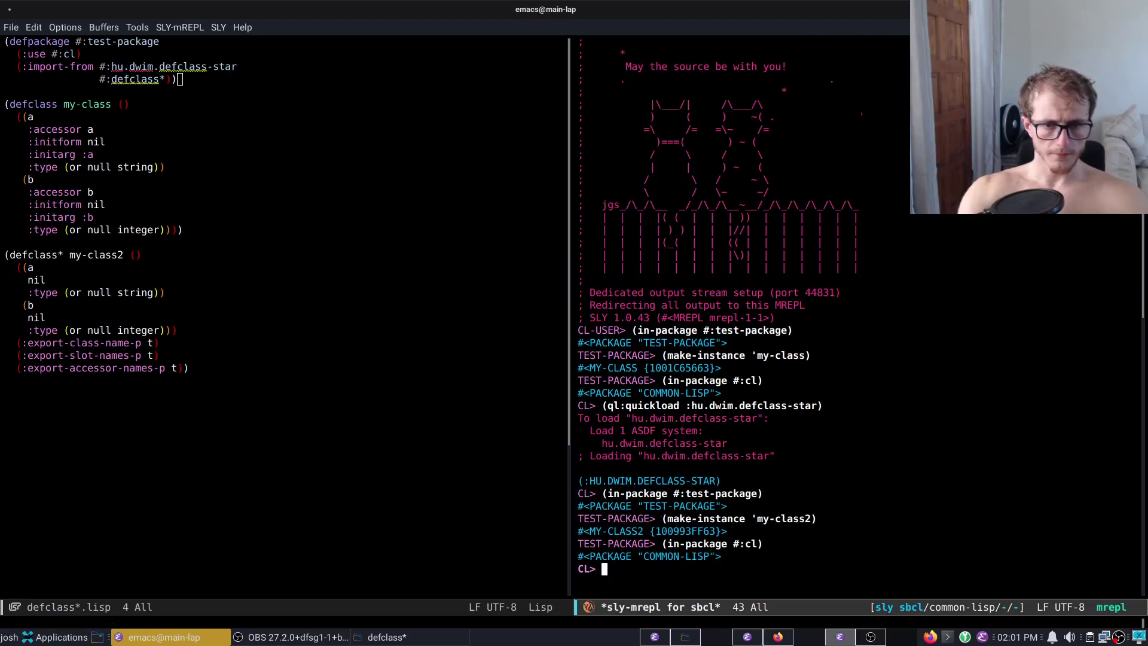
type("make-instance test")
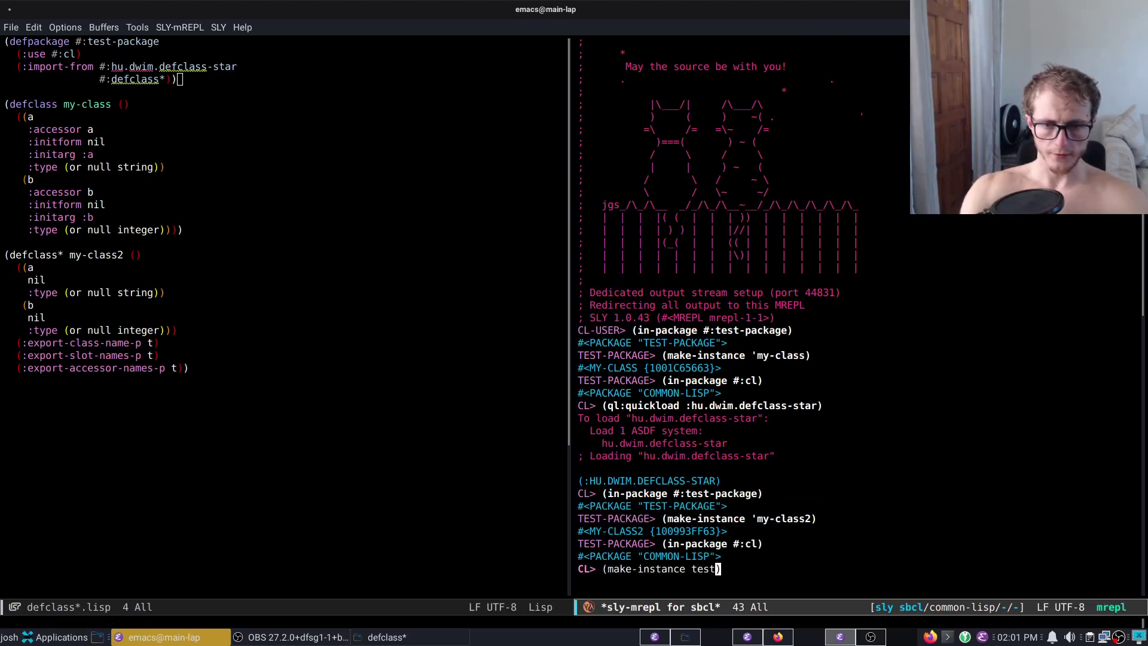
type("-package:")
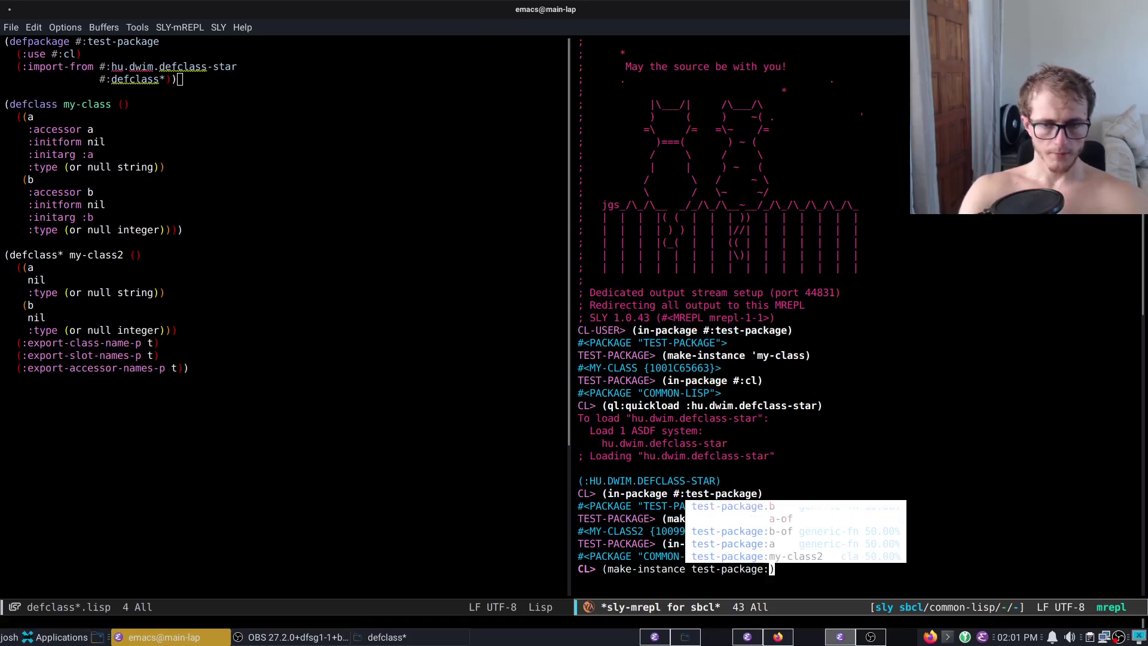
key("Down")
key("Down")
key("Down")
key("Return")
key("alt+BackSpace")
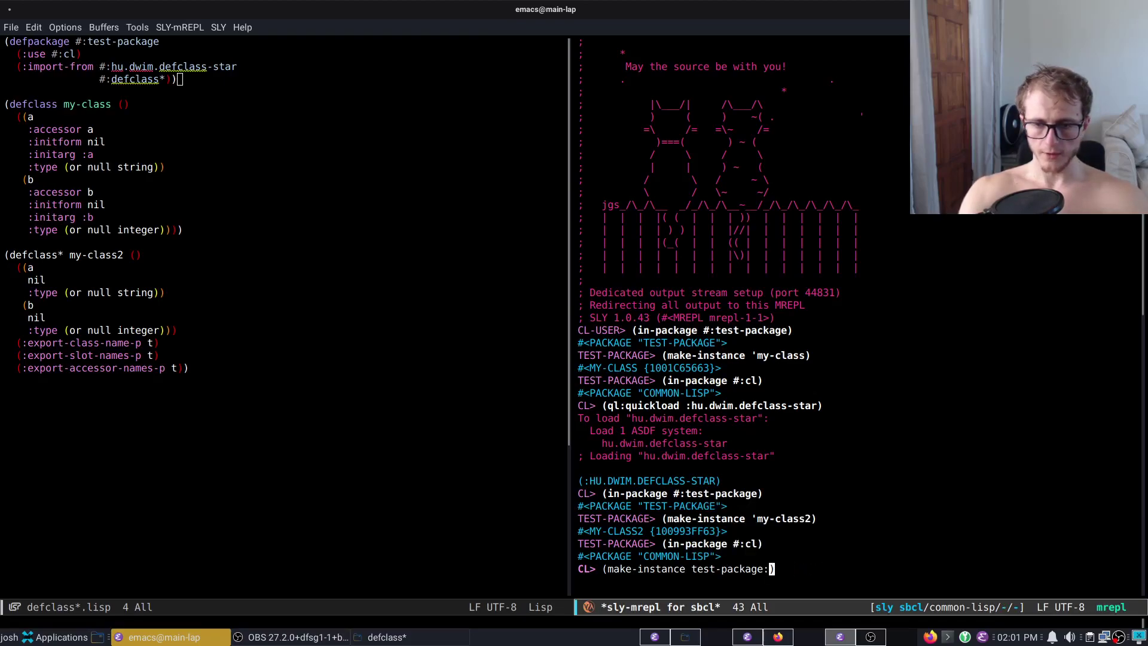
key("Tab")
key("Down")
key("Down")
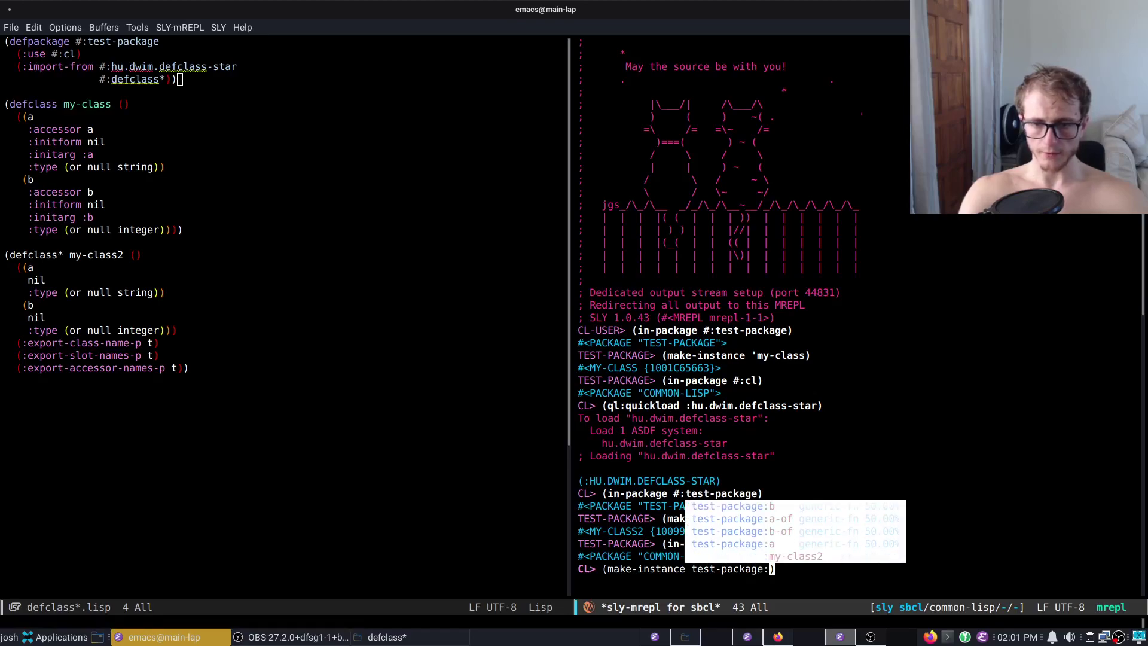
key("Up")
key("Down")
key("Down")
key("Down")
key("Return")
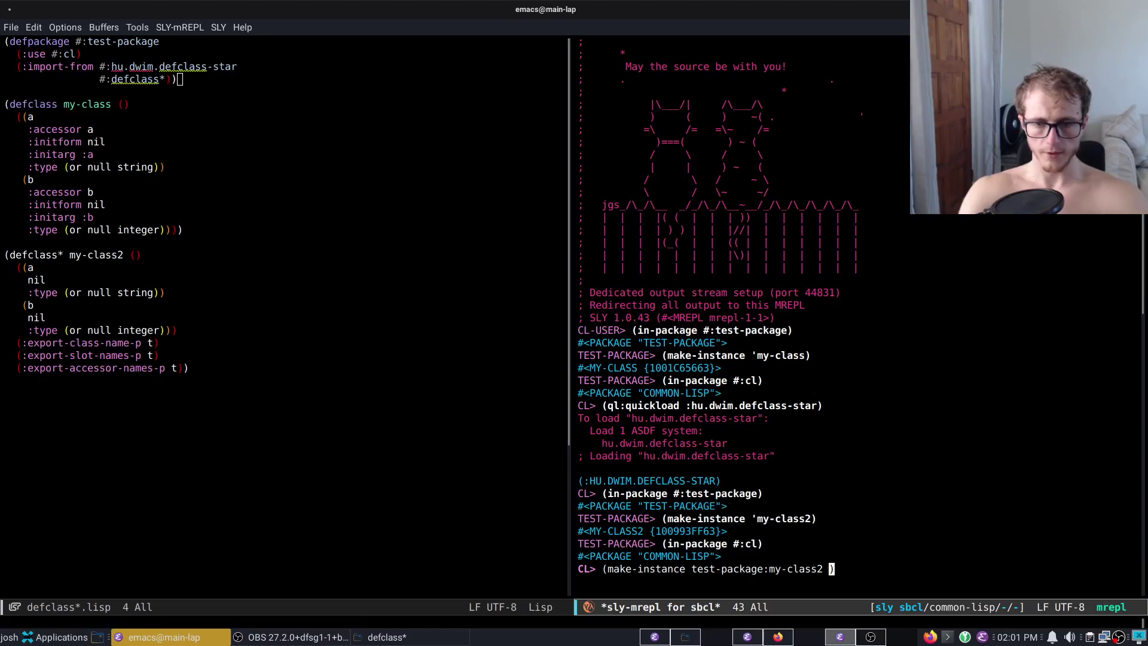
key("ctrl+e")
type("'")
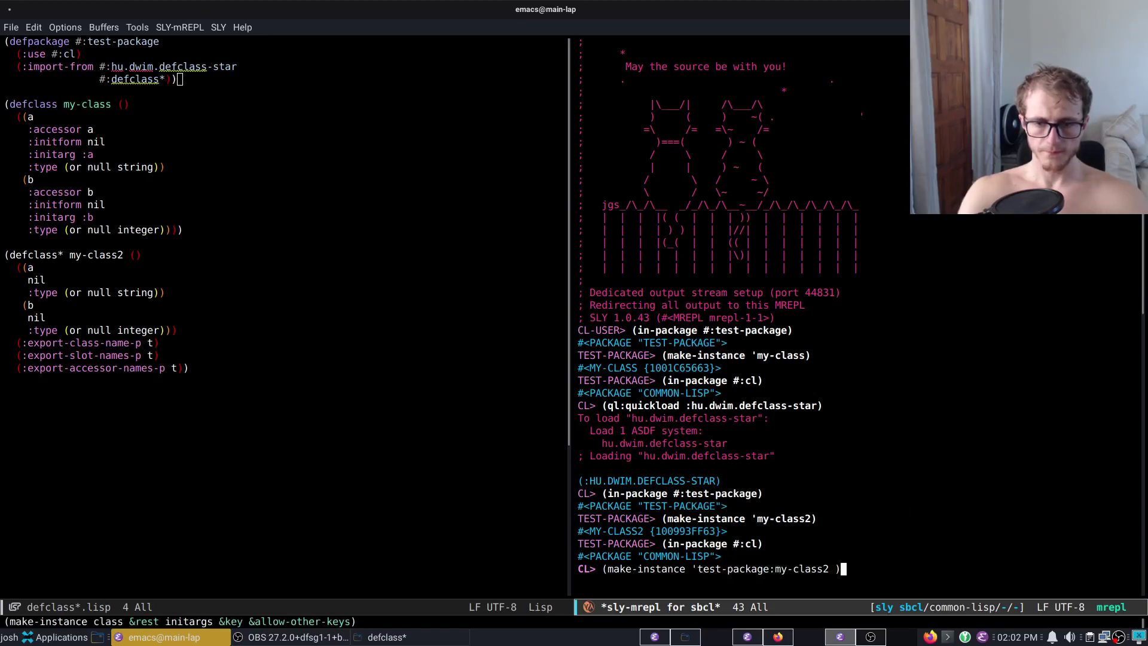
key("Return")
Add (:export #:my-class #:a #:b) on new lines inside the test-package defpackage form.
key("ctrl+x")
key("o")
key("Up")
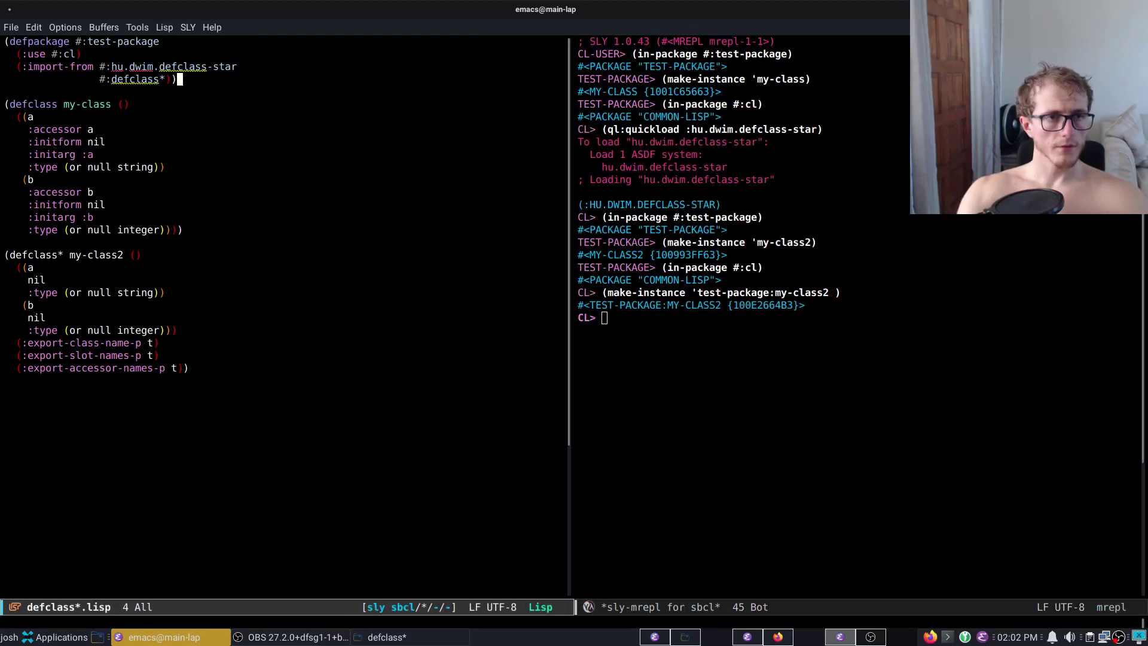
key("Left")
key("Return")
key("Tab")
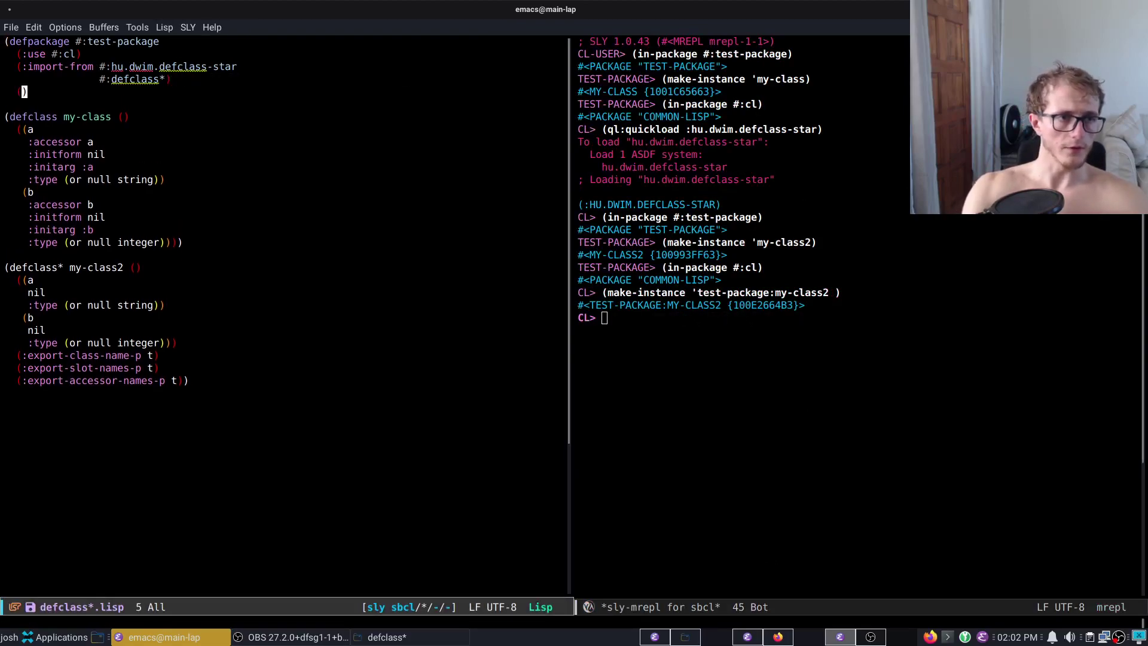
type("(:export ")
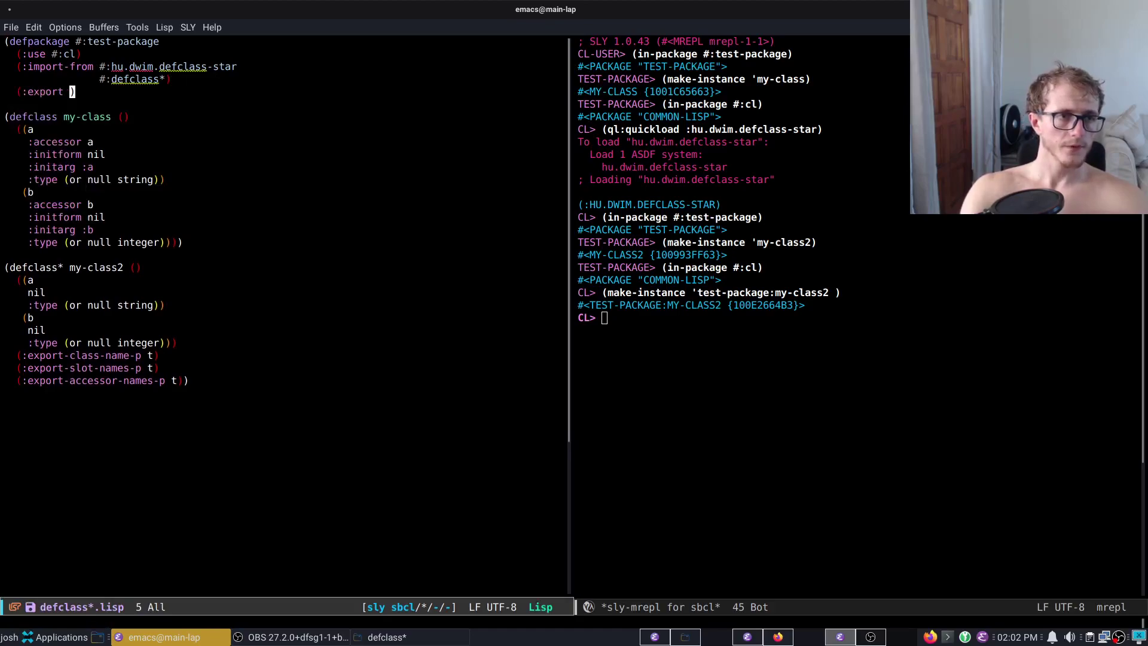
type("my-class")
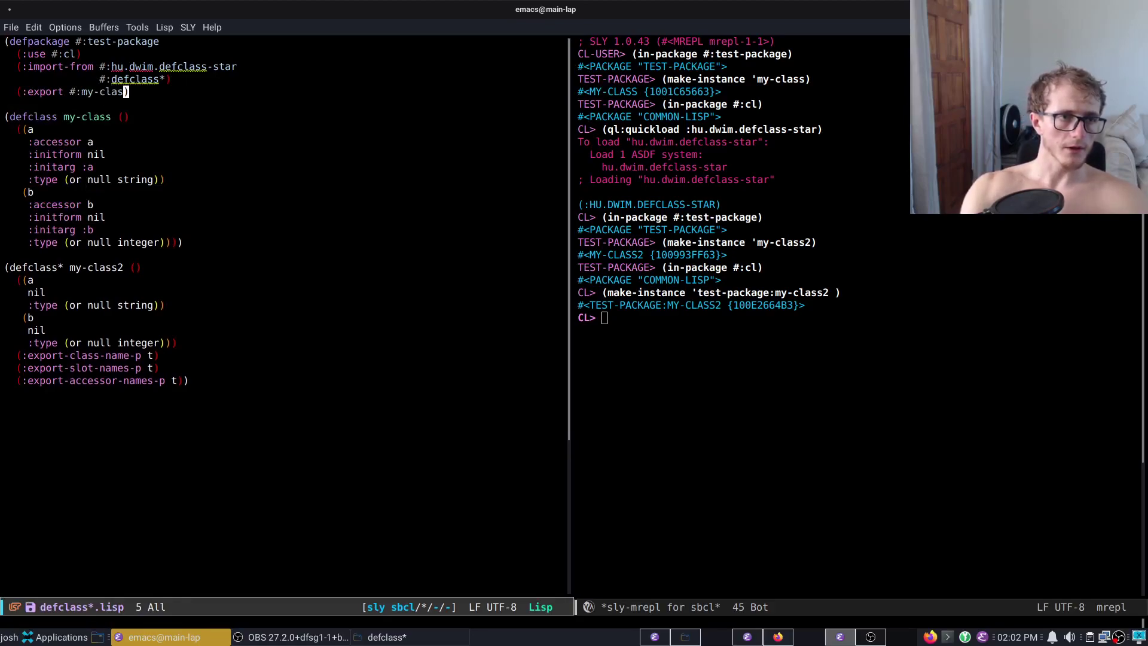
key("Return")
type("#:a")
key("Return")
type("#:")
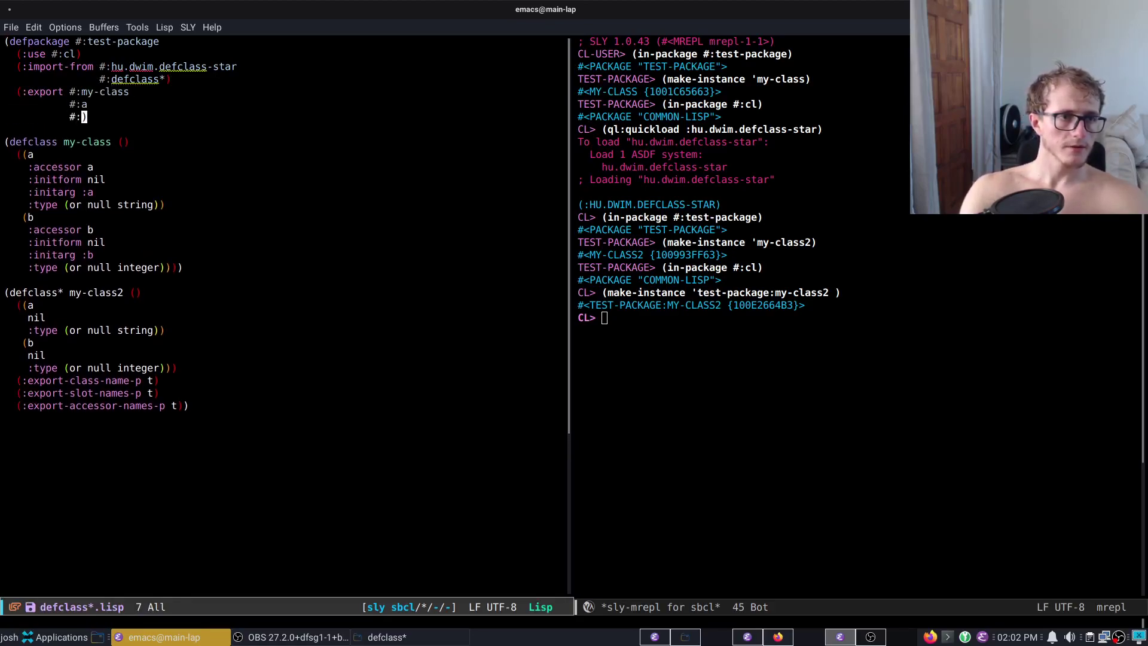
type("b )")
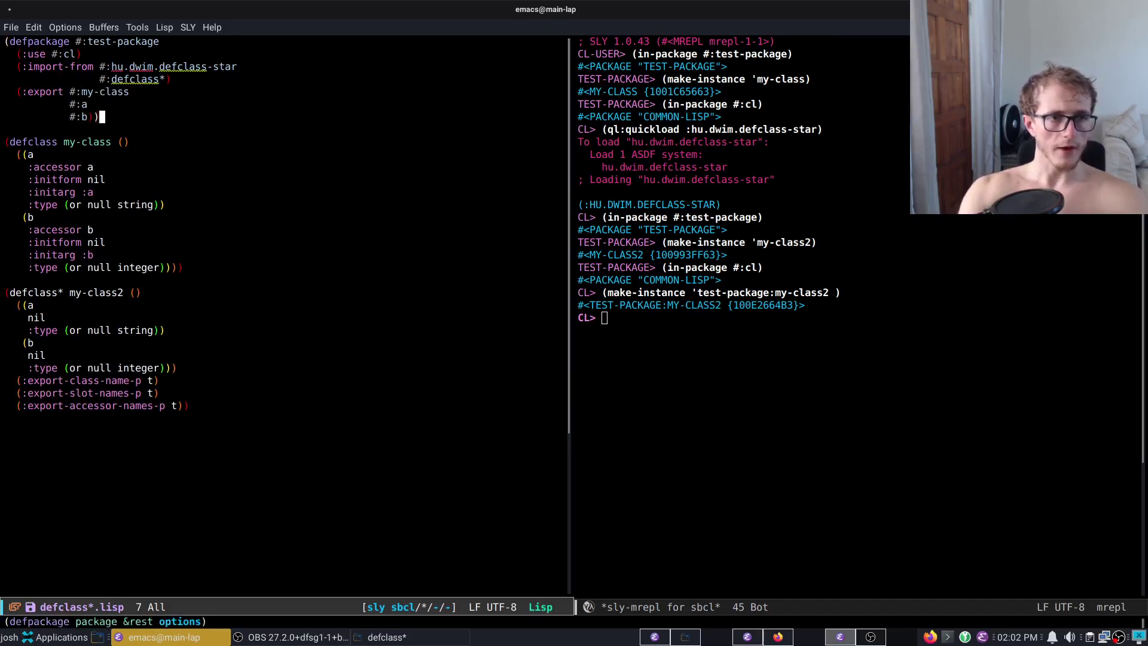
key("Down")
key("Down")
key("Down")
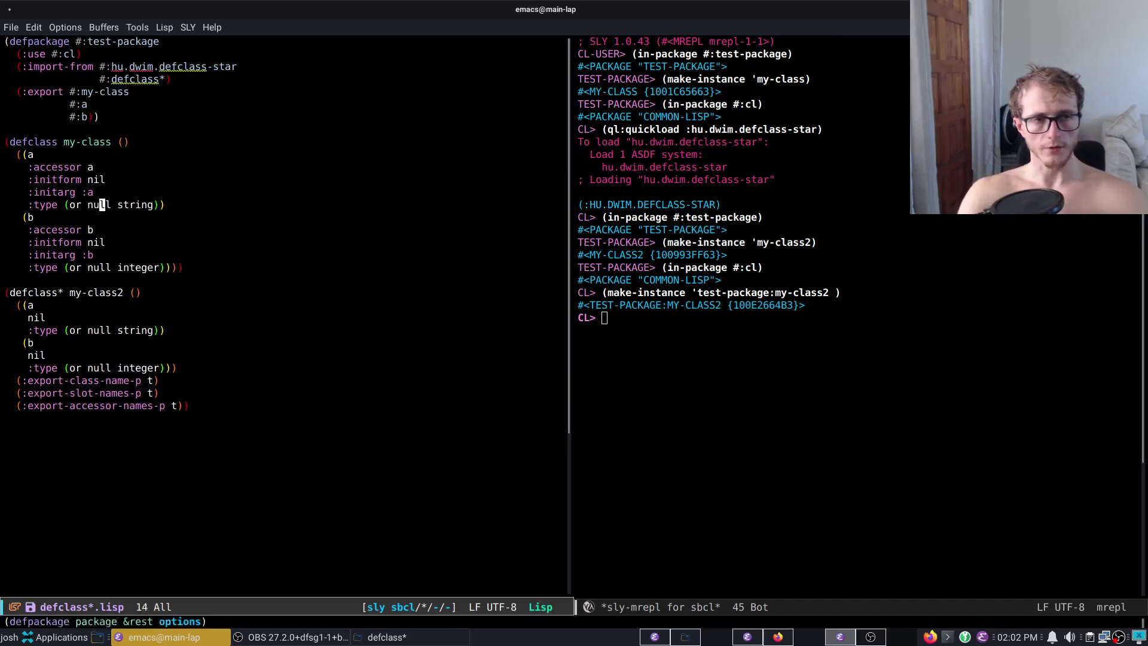
key("Up")
key("Up")
key("Up")
key("Down")
key("Down")
key("Down")
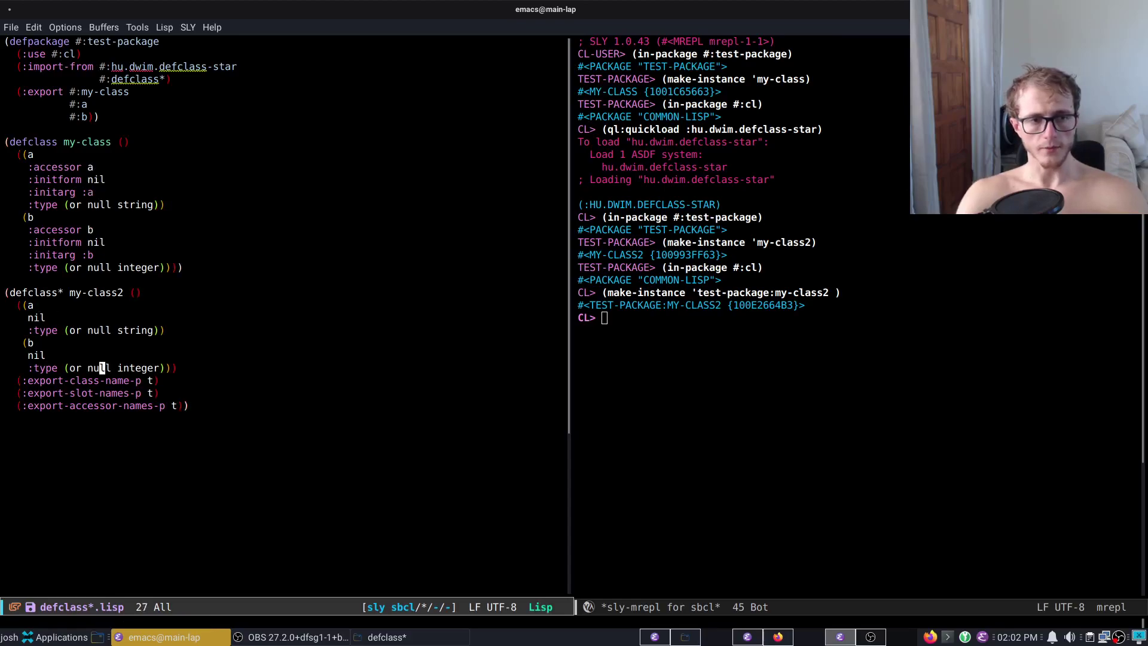
key("Up")
key("Up")
key("Up")
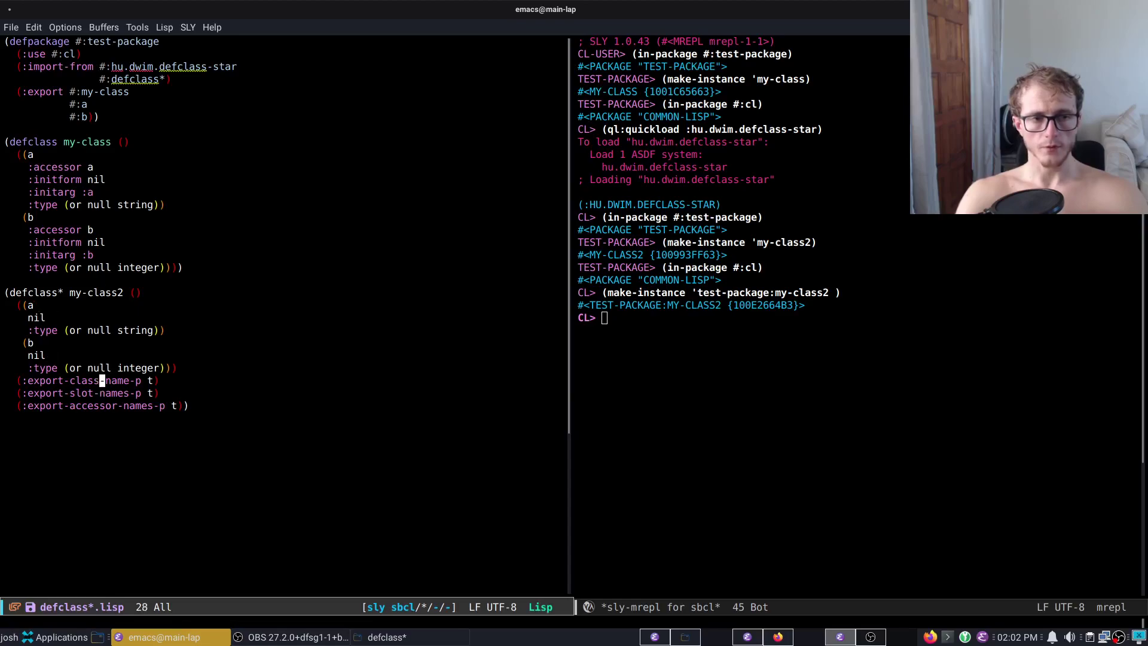
key("Up")
key("Up")
key("Up")
key("Up")
key("Up")
key("Up")
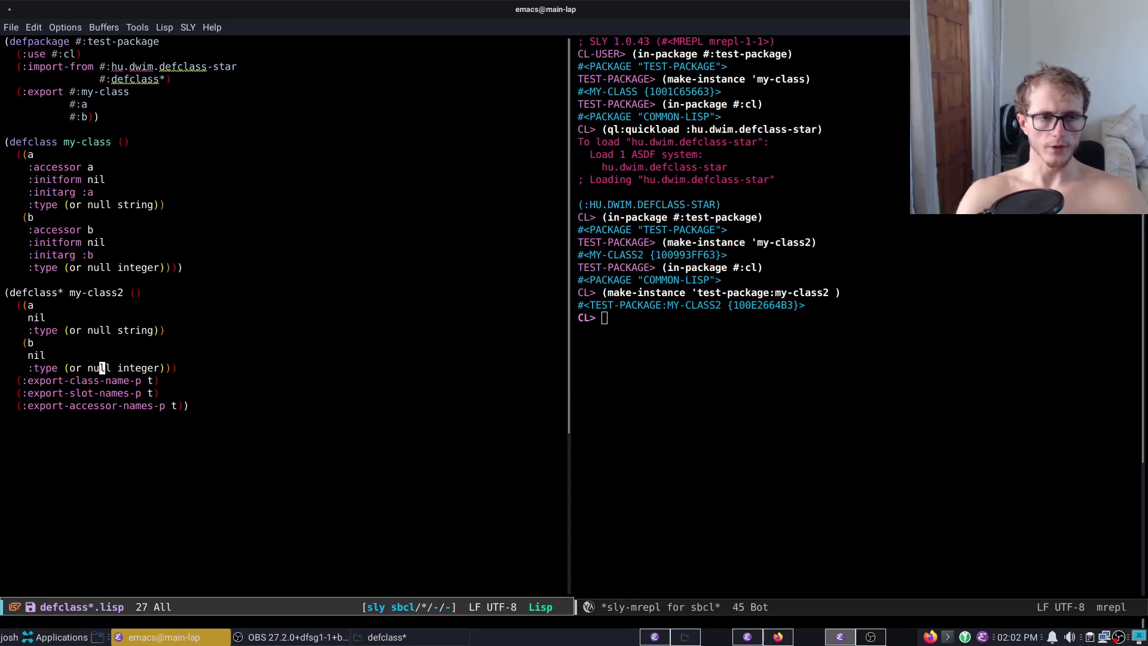